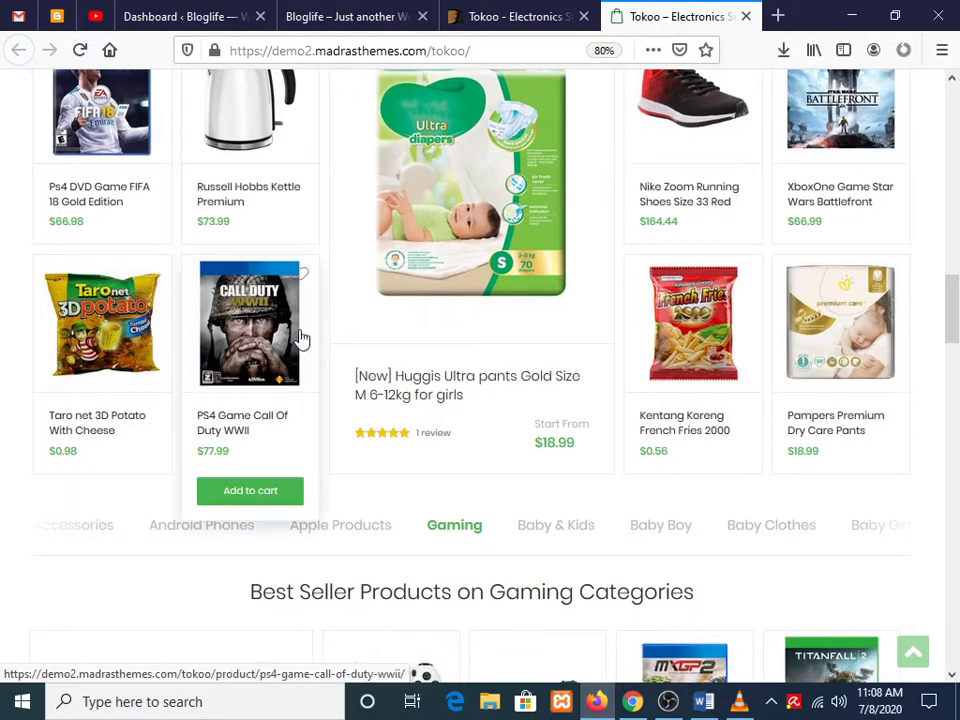
# Look through the best-selling gaming products on the Tokoo demo store and open the PlaySation 4 Pro White edition product
pyautogui.scroll(-3, 825, 300)
pyautogui.scroll(-5, 703, 305)
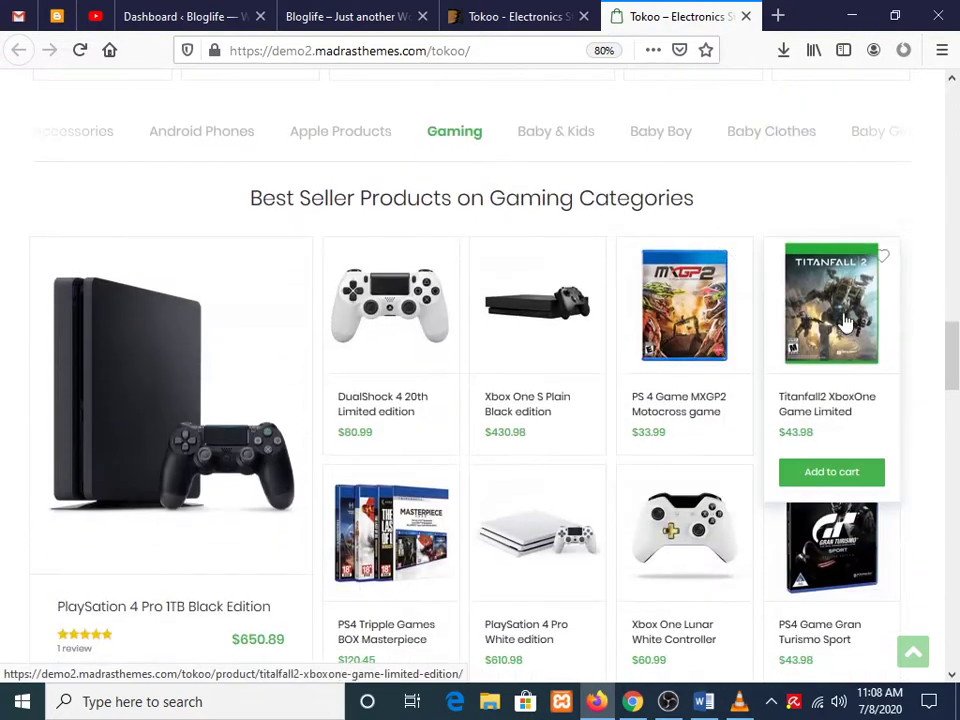
pyautogui.scroll(-7, 170, 330)
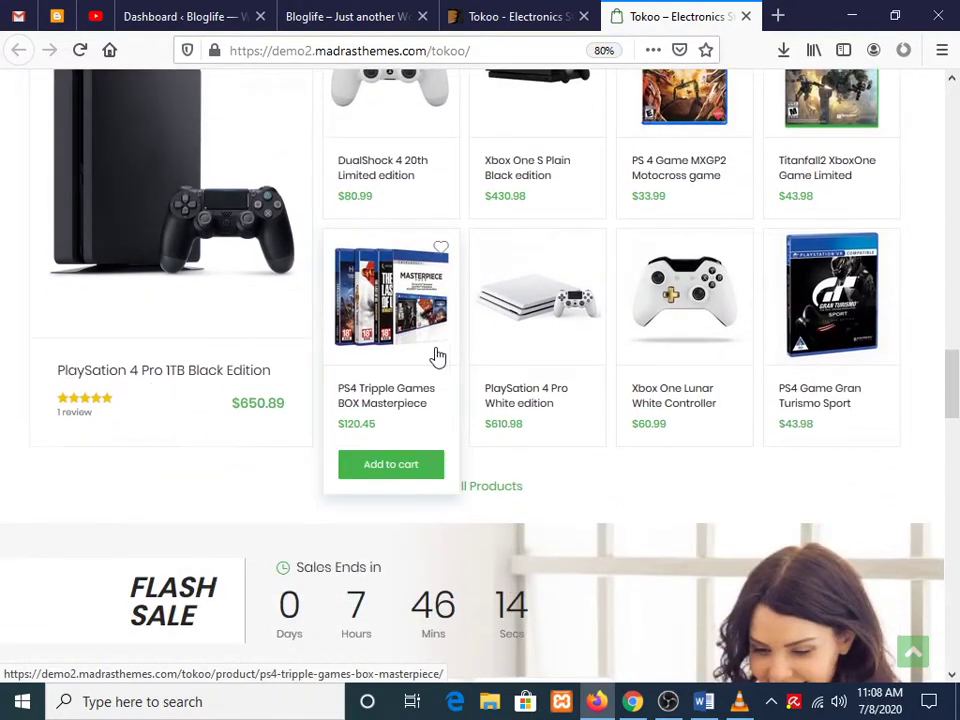
pyautogui.click(545, 310)
pyautogui.scroll(-5, 472, 314)
pyautogui.scroll(-12, 472, 314)
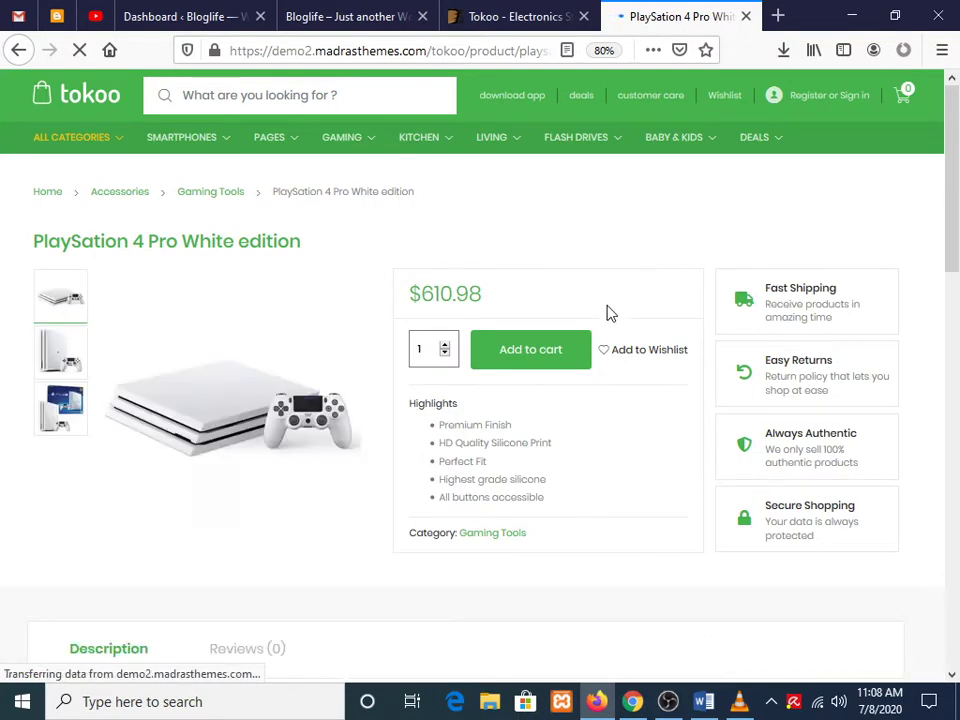
# View the second and third gallery images of the PlaySation 4 Pro White edition
pyautogui.scroll(-3, 160, 425)
pyautogui.scroll(1, 180, 380)
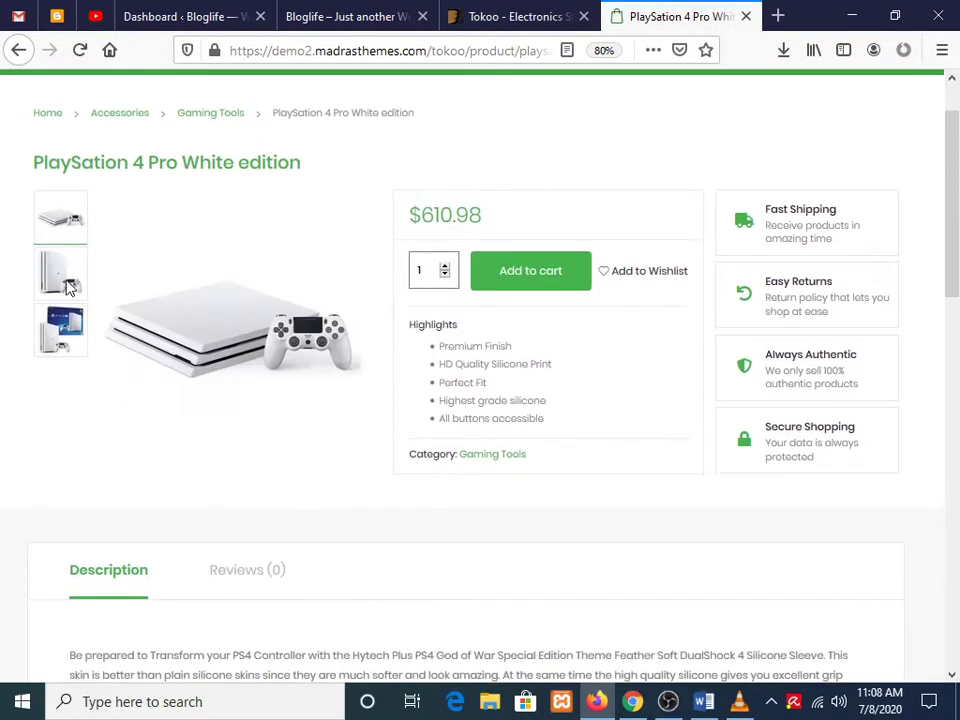
pyautogui.click(64, 282)
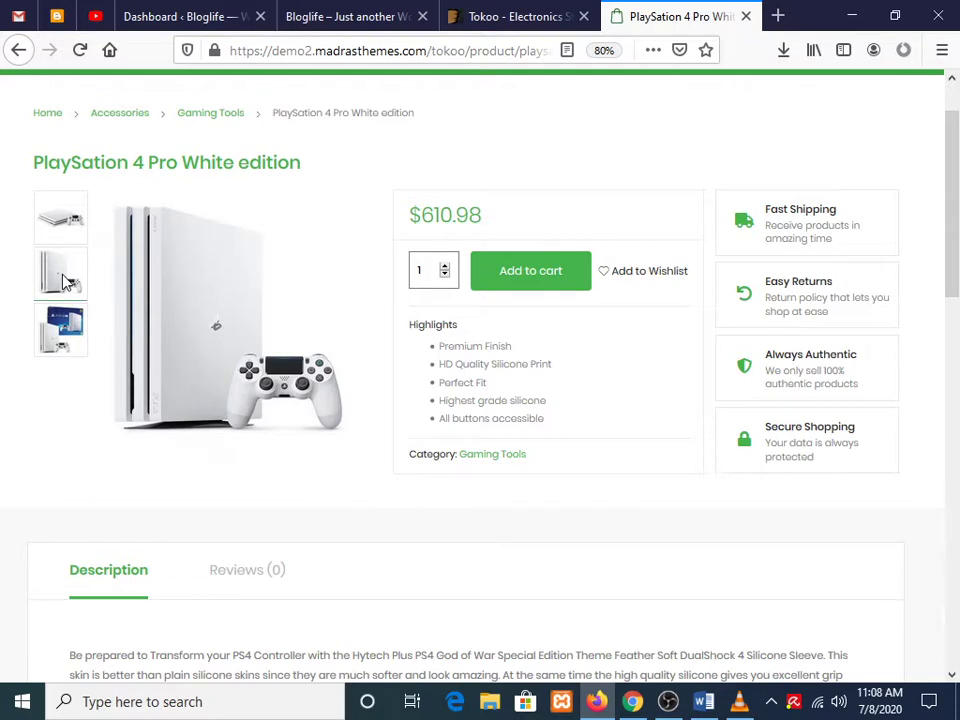
pyautogui.click(58, 325)
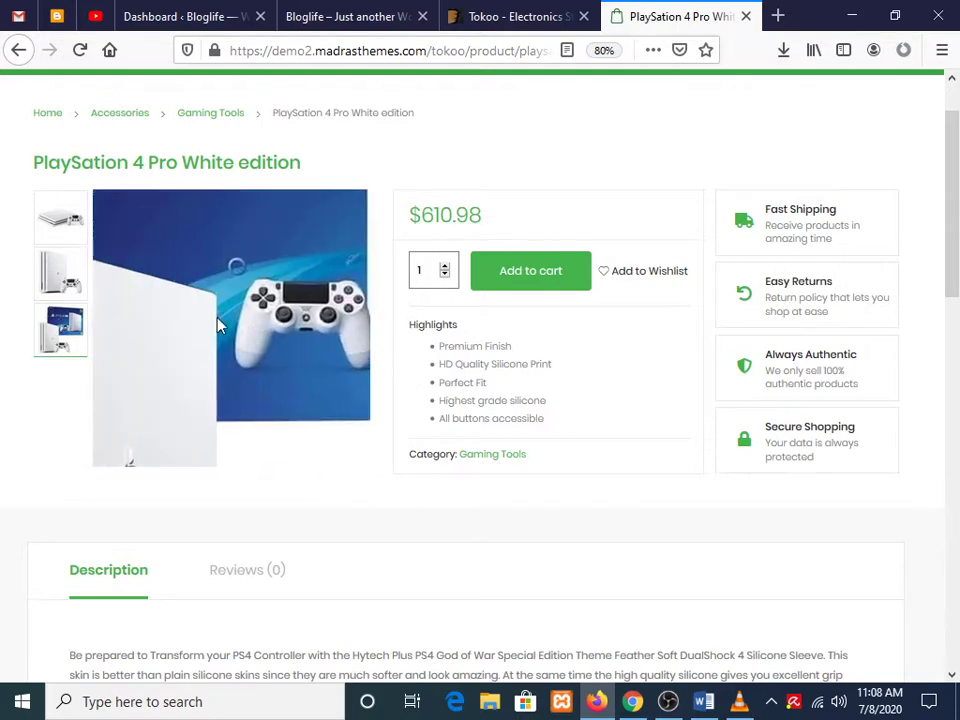
# Examine the product's description and reviews, and the page footer
pyautogui.scroll(-3, 400, 430)
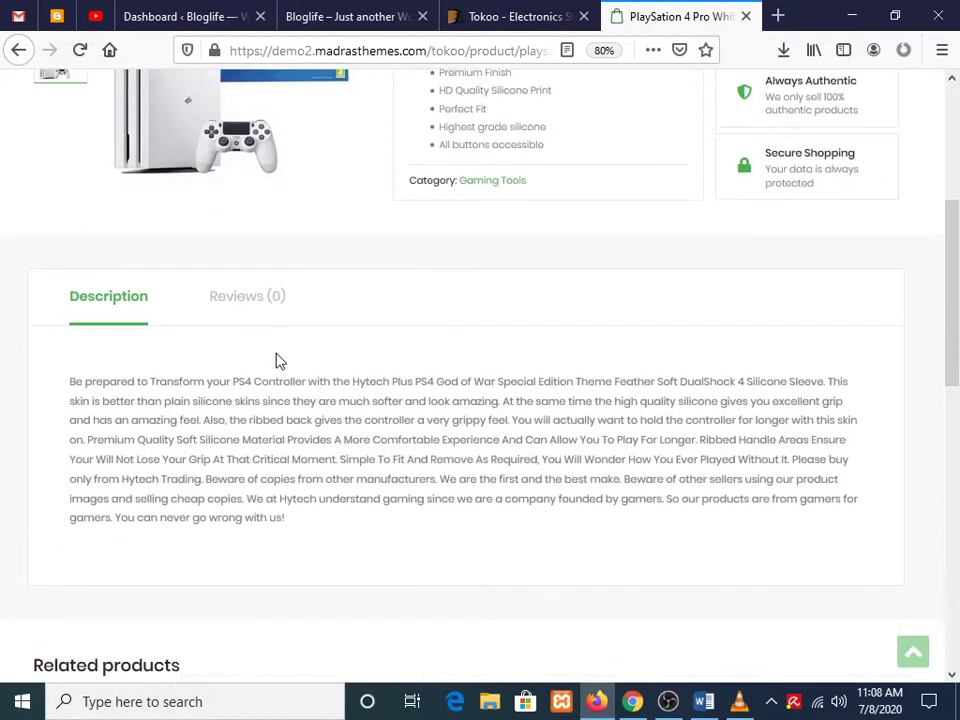
pyautogui.click(248, 276)
pyautogui.click(140, 254)
pyautogui.scroll(-8, 497, 338)
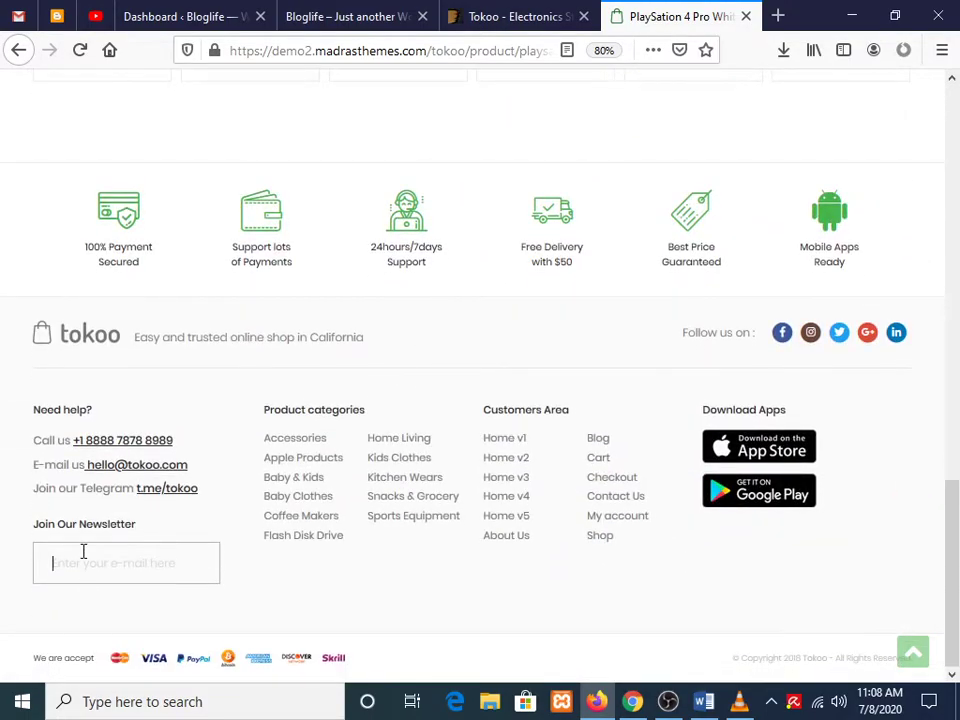
# Return to the demo store's home page, look through its product categories and advance the banner slider
pyautogui.scroll(12, 525, 410)
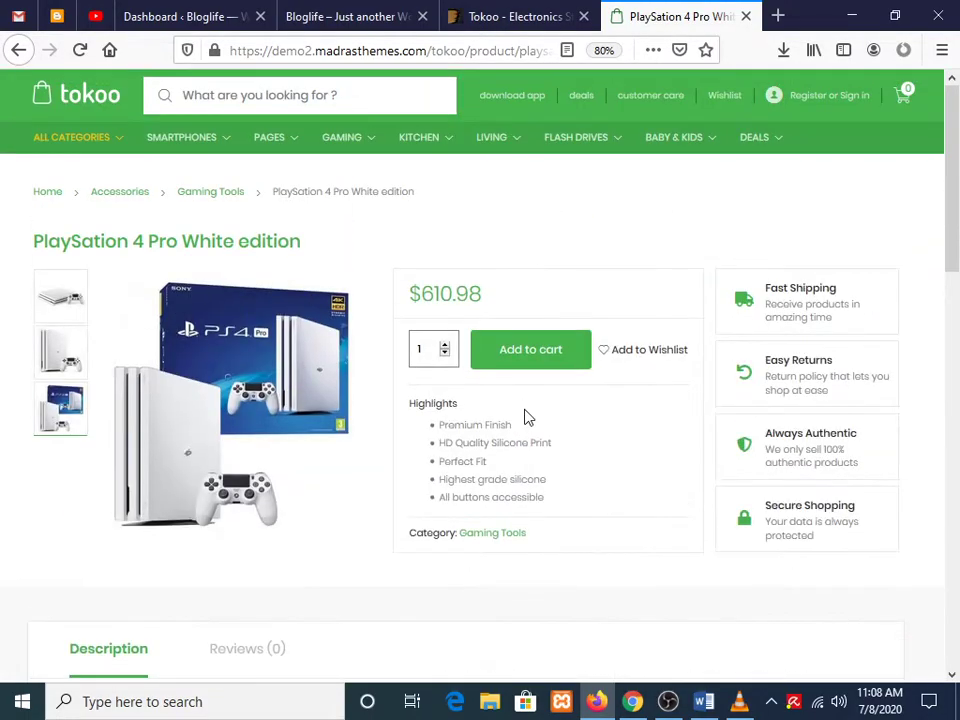
pyautogui.moveTo(87, 141)
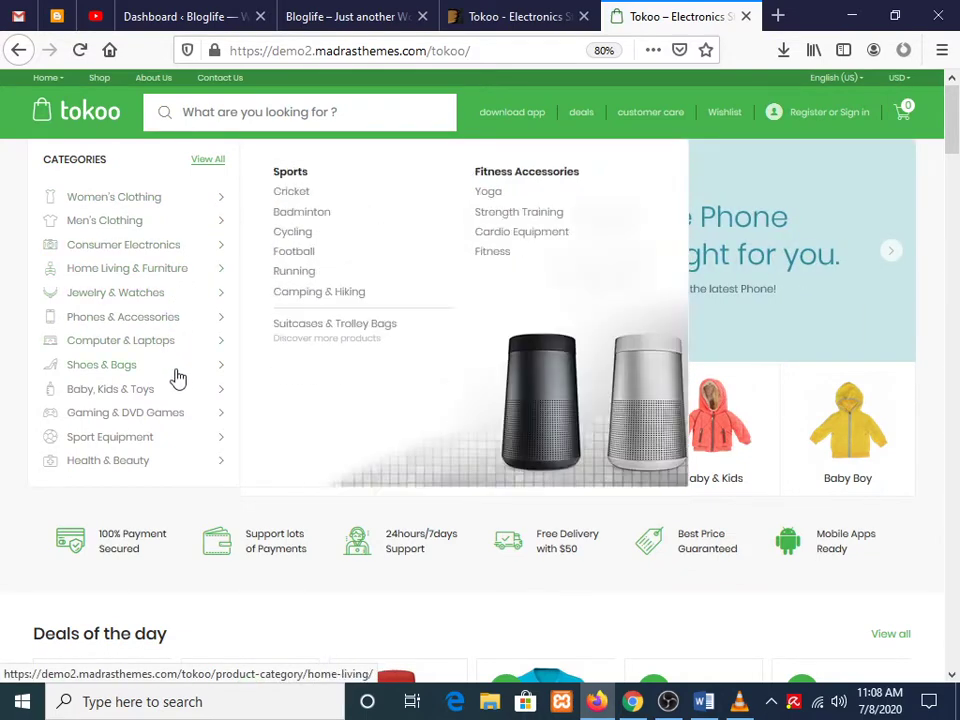
pyautogui.click(889, 257)
# Highlight the Tokoo theme's full title on its ThemeForest page and briefly show the Word note "Link description box"
pyautogui.click(489, 14)
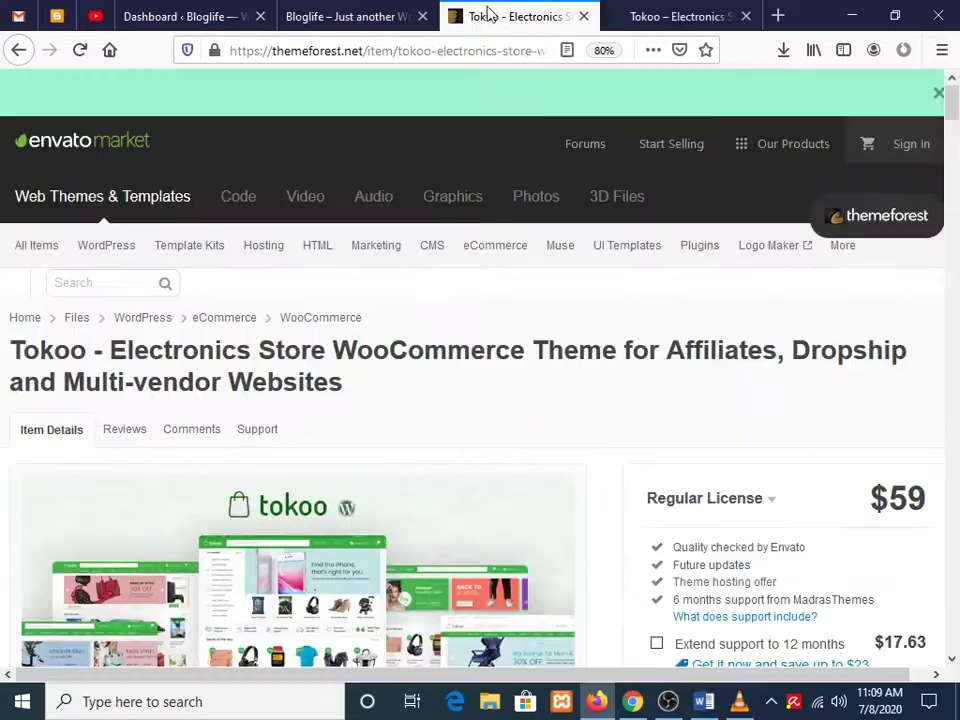
pyautogui.scroll(-3, 456, 375)
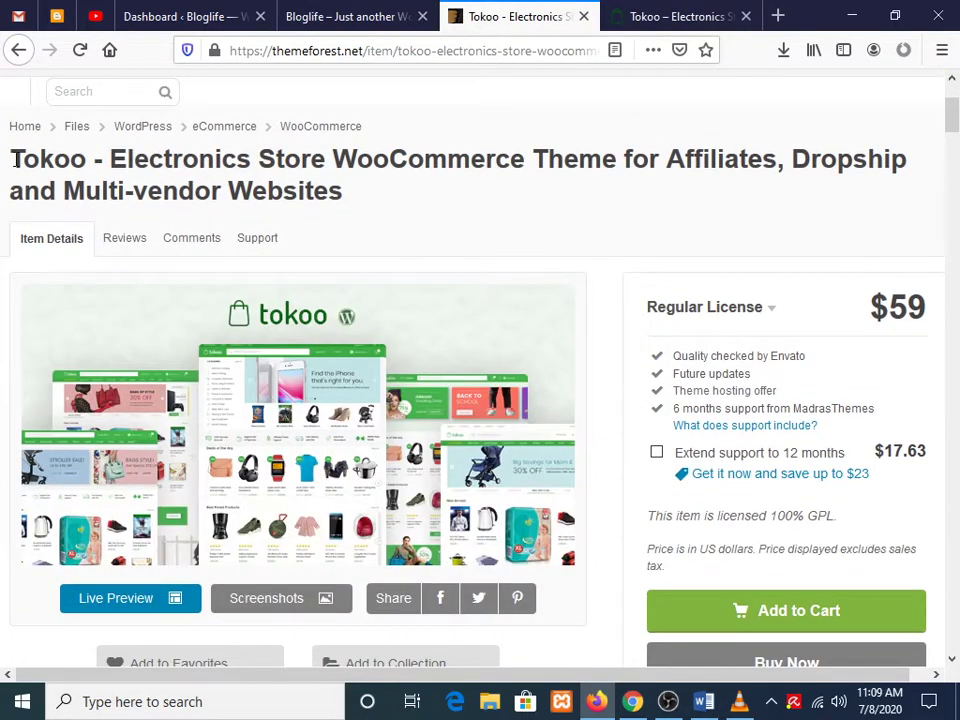
pyautogui.moveTo(15, 162); pyautogui.dragTo(372, 220)
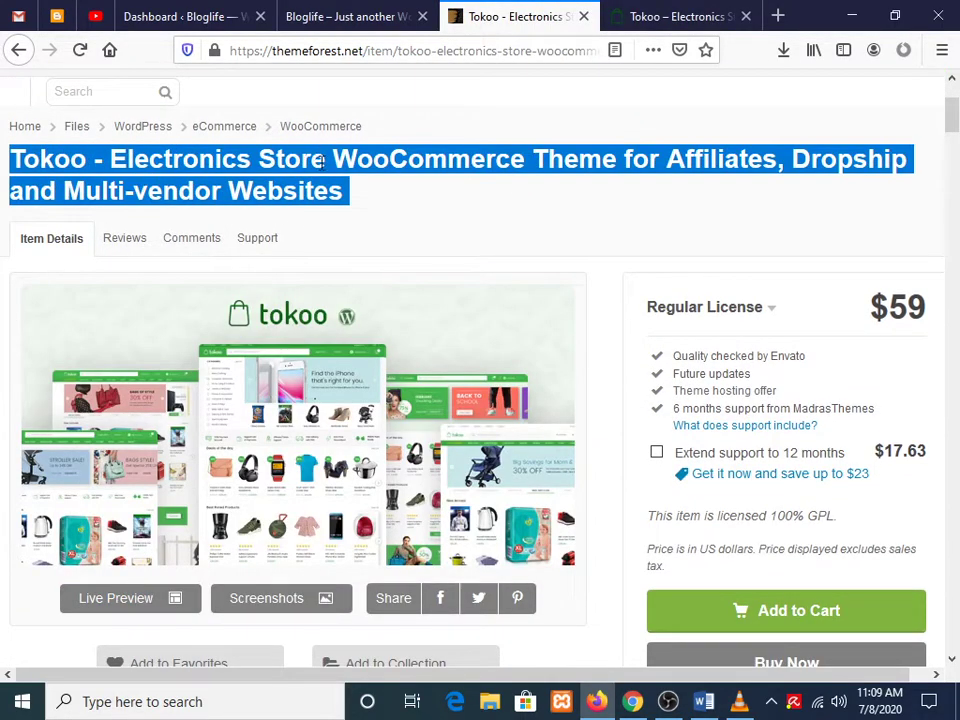
pyautogui.click(480, 256)
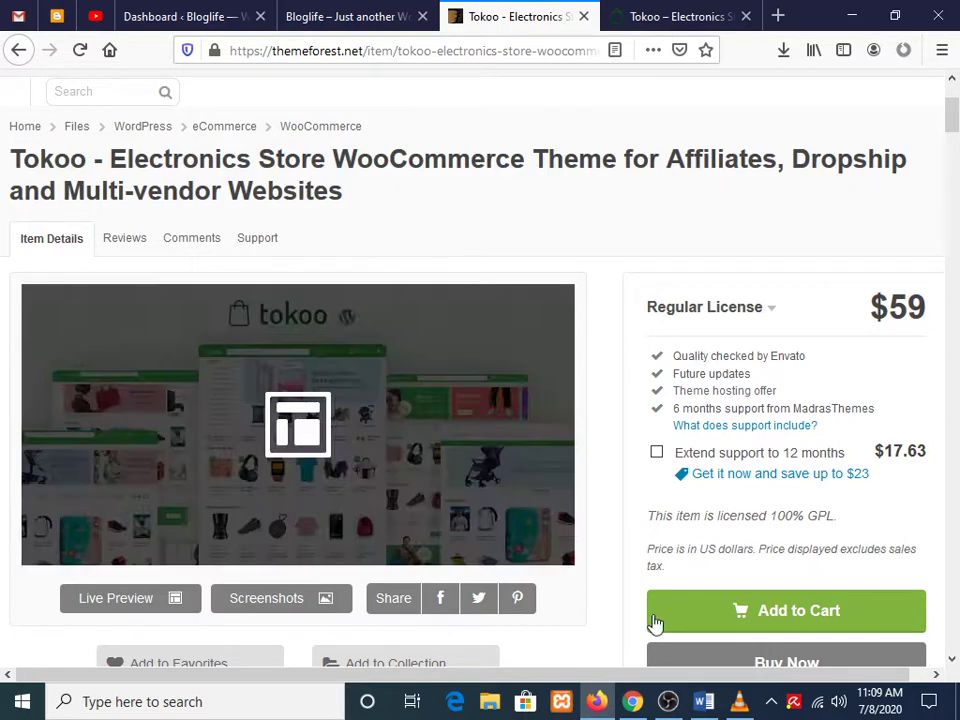
pyautogui.click(704, 702)
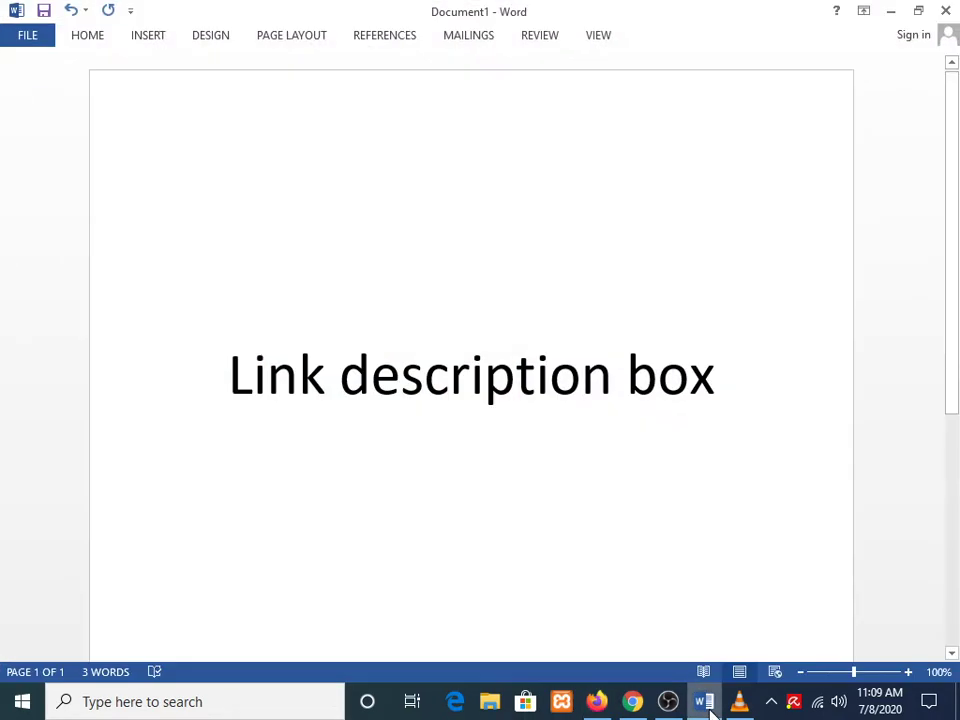
pyautogui.click(704, 702)
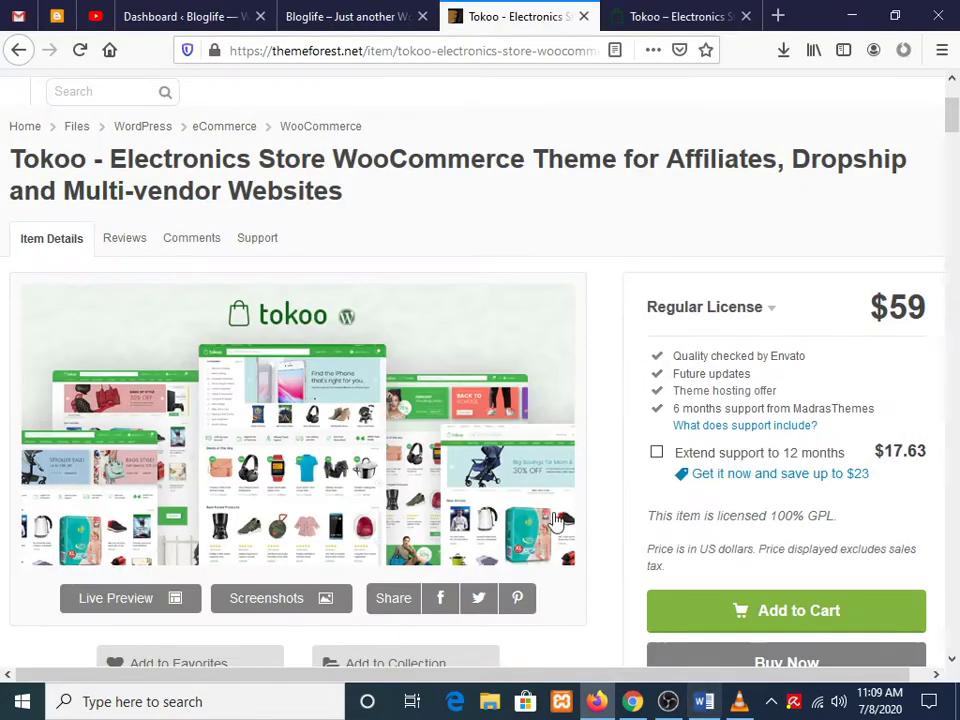
# Highlight the Regular License price on the Tokoo theme's ThemeForest page
pyautogui.scroll(-2, 518, 452)
pyautogui.scroll(-1, 518, 452)
pyautogui.moveTo(930, 118); pyautogui.dragTo(855, 124)
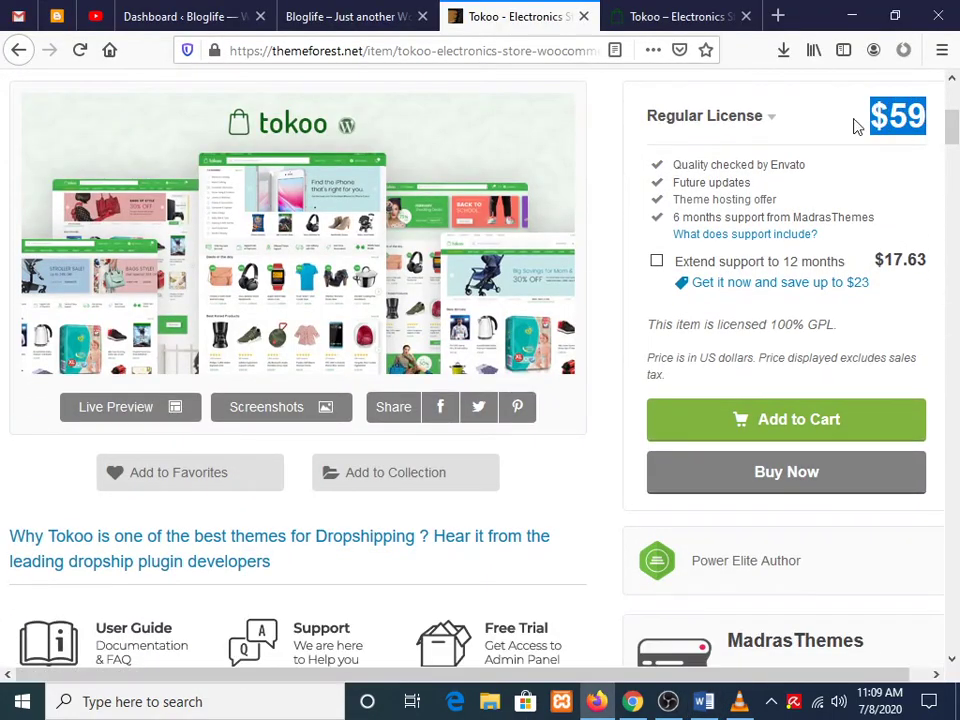
pyautogui.click(767, 182)
pyautogui.scroll(3, 767, 182)
# Switch to the Bloglife WordPress dashboard and open its installed themes page
pyautogui.click(350, 16)
pyautogui.click(186, 16)
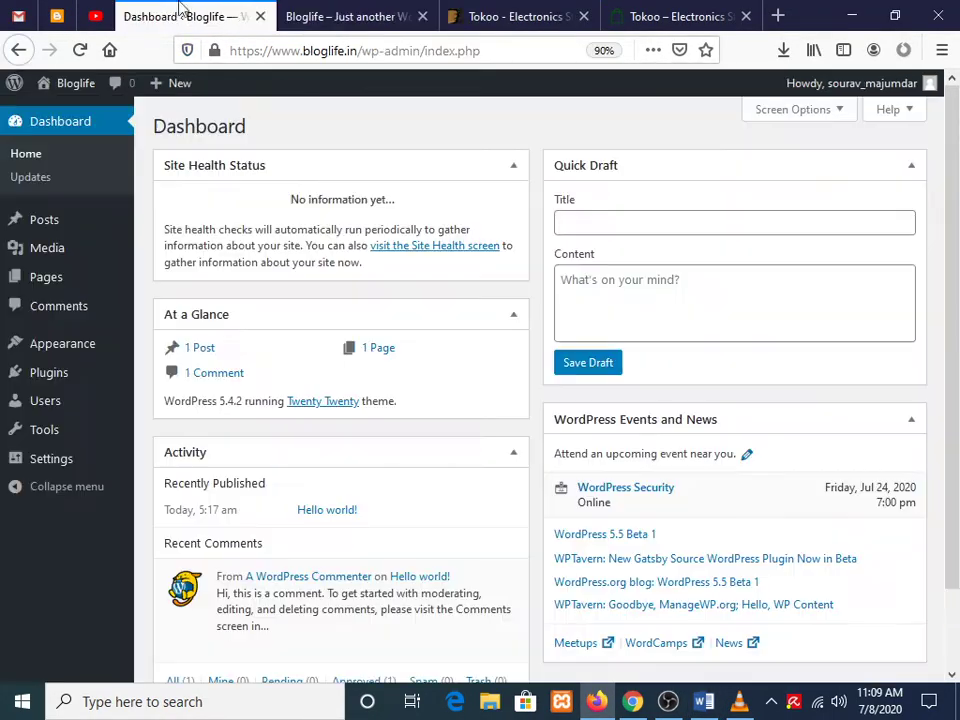
pyautogui.scroll(-2, 118, 289)
pyautogui.moveTo(57, 343)
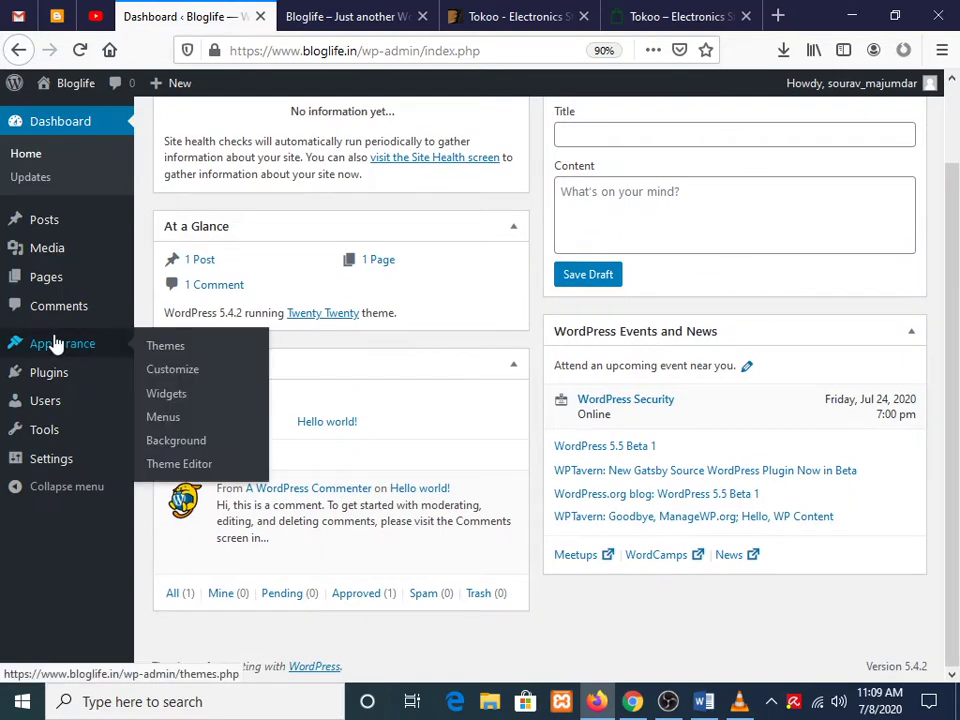
pyautogui.click(163, 355)
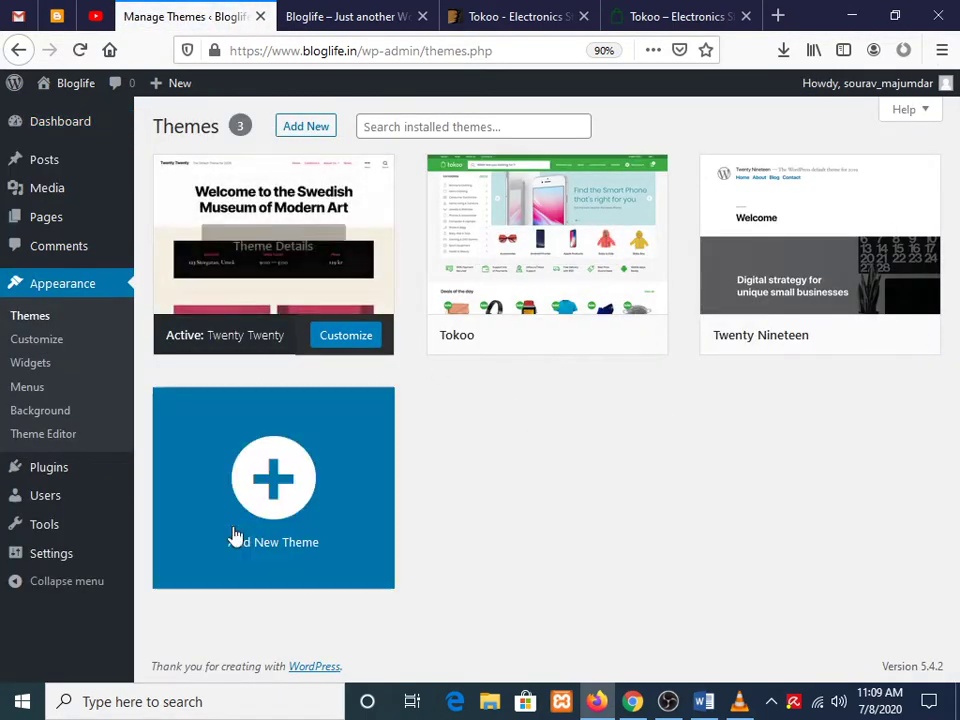
# Upload tokoo-child.zip as a new theme and install it
pyautogui.click(278, 486)
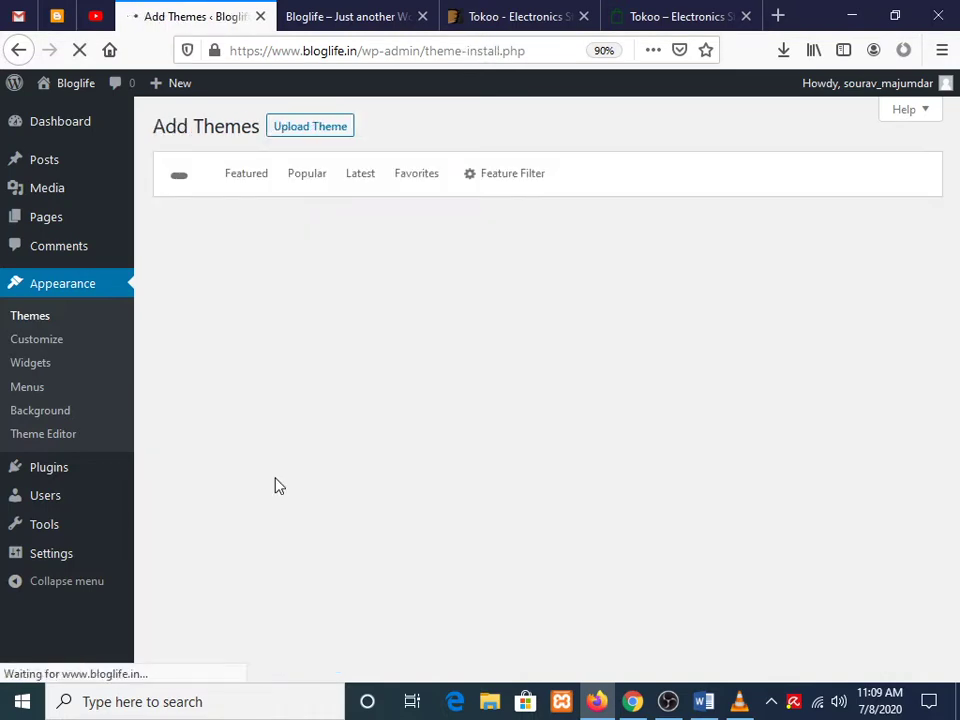
pyautogui.click(269, 139)
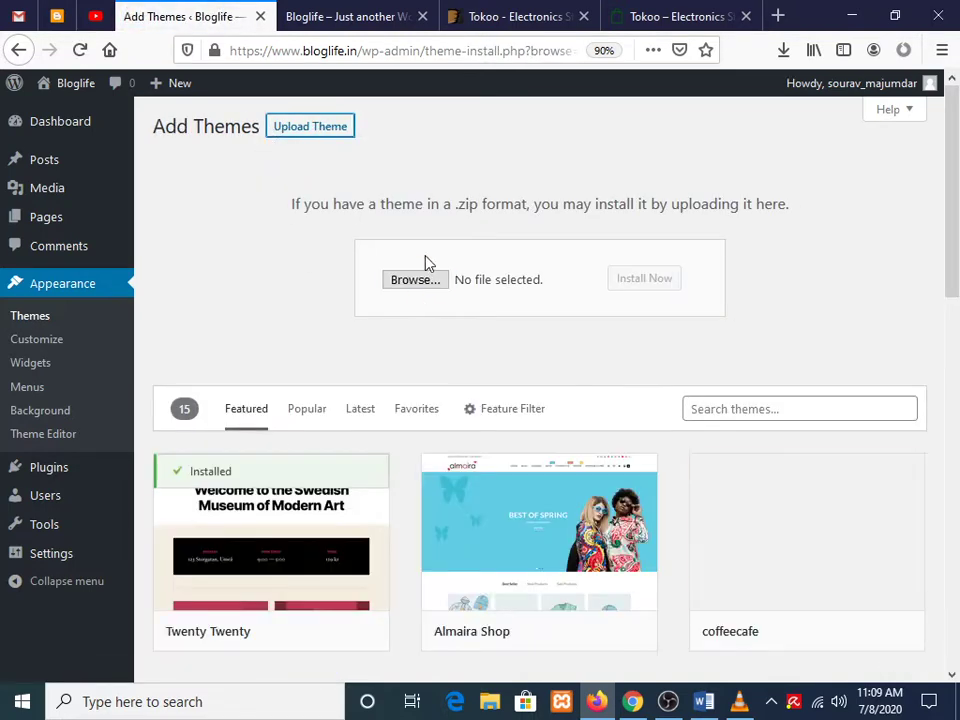
pyautogui.click(425, 284)
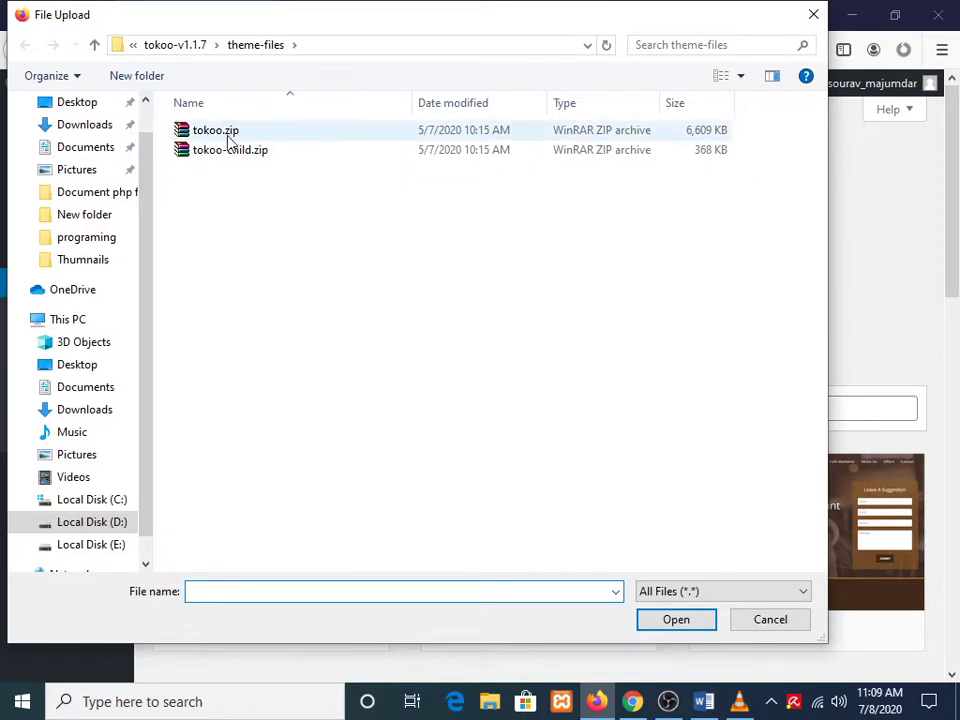
pyautogui.click(229, 150)
pyautogui.click(676, 620)
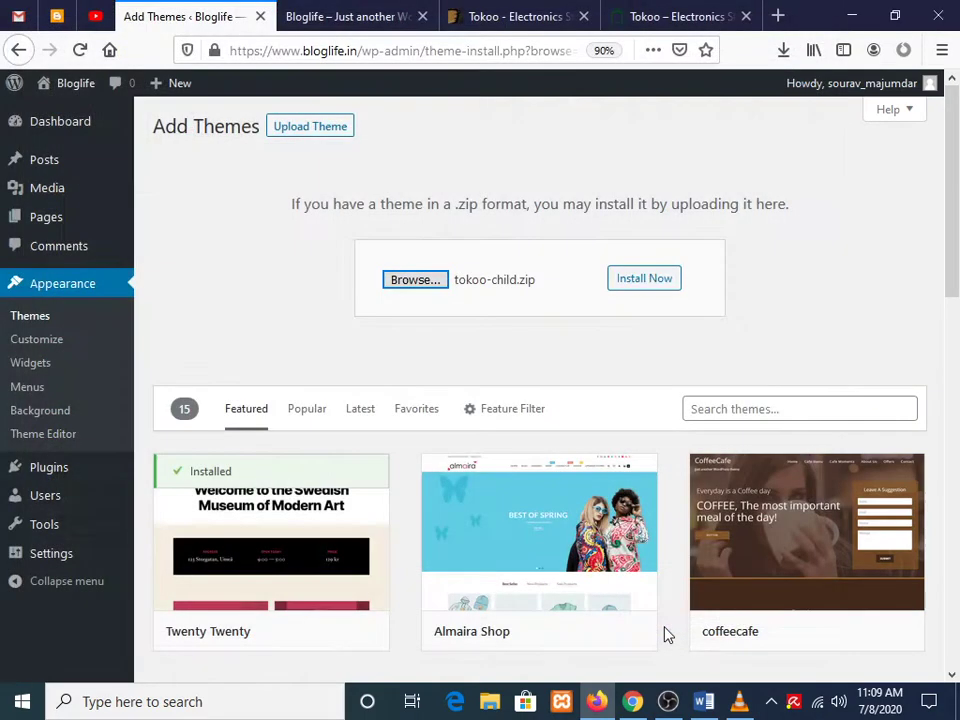
pyautogui.click(663, 283)
pyautogui.scroll(-1, 420, 290)
pyautogui.scroll(-3, 396, 285)
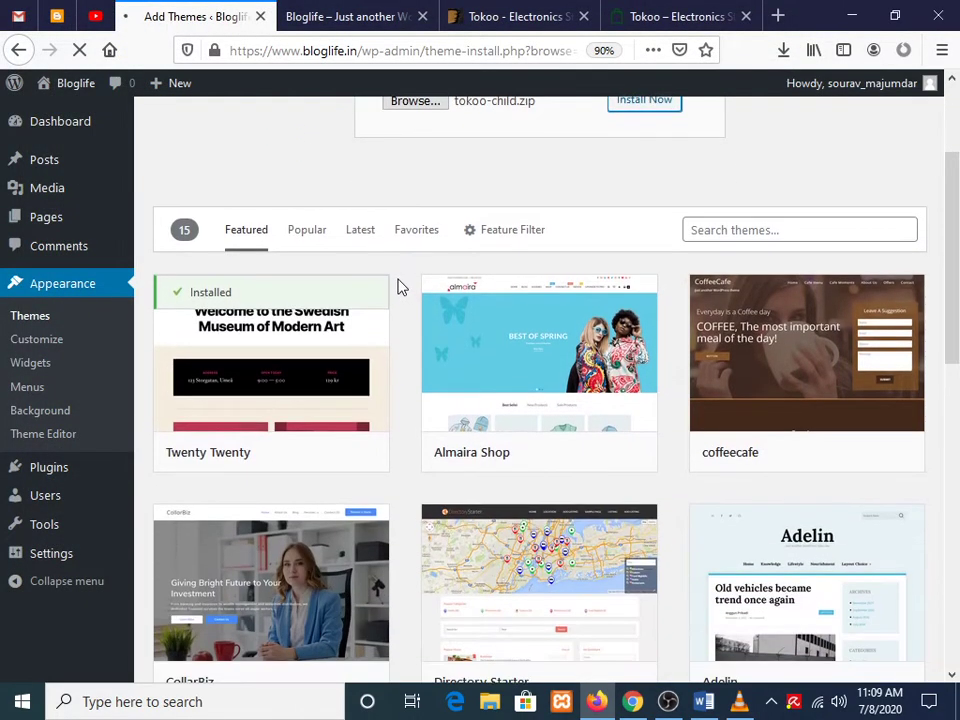
pyautogui.scroll(4, 395, 285)
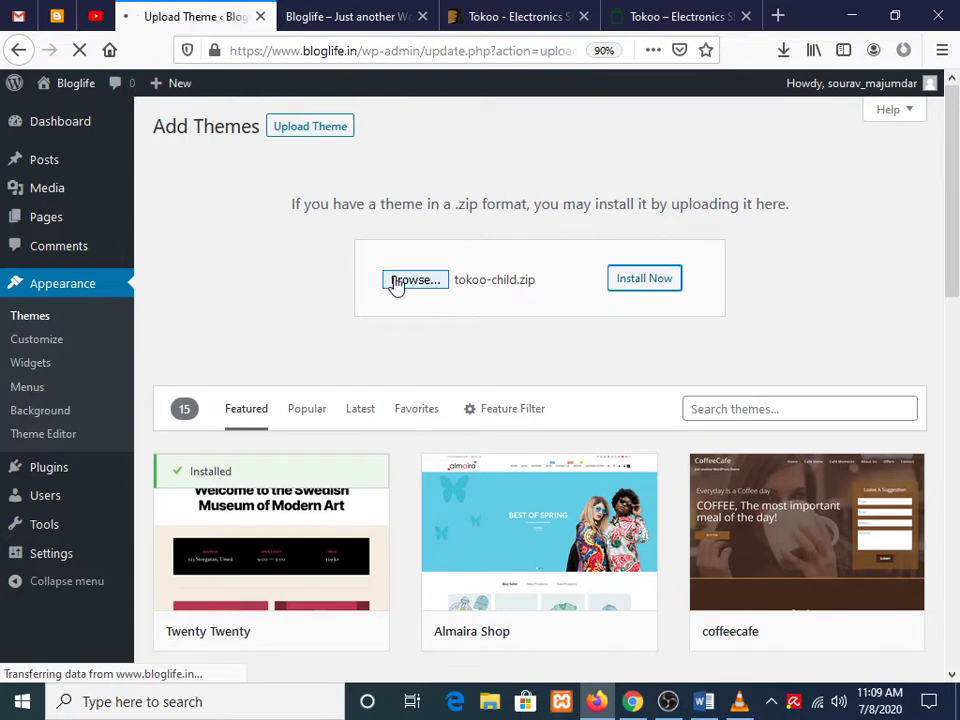
# Return to the installed themes page and check the Tokoo and Tokoo Child themes
pyautogui.click(318, 303)
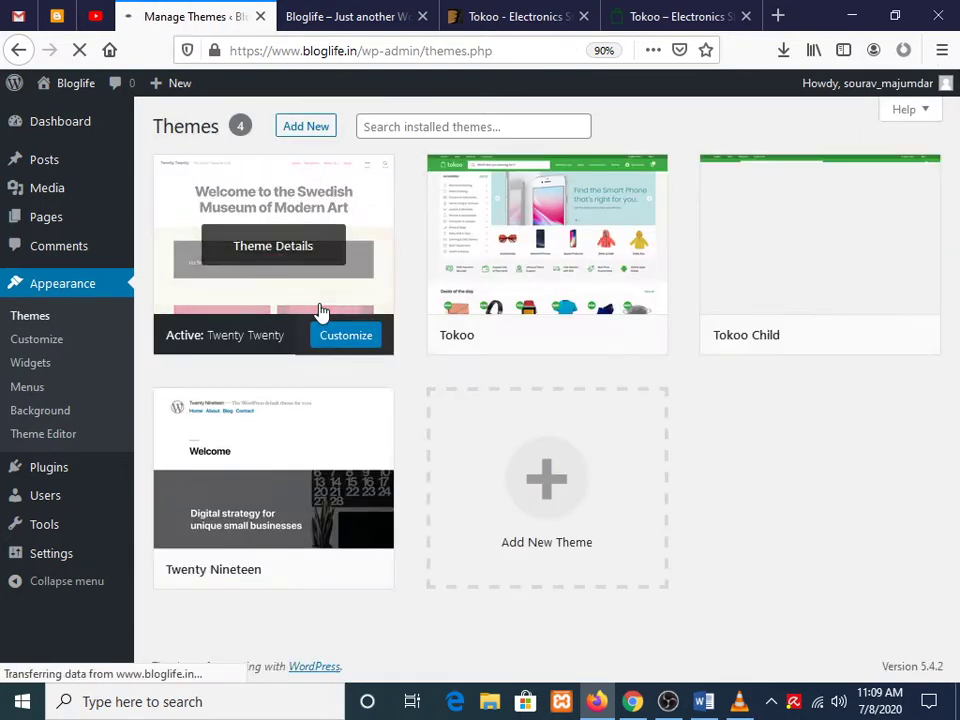
pyautogui.moveTo(798, 365)
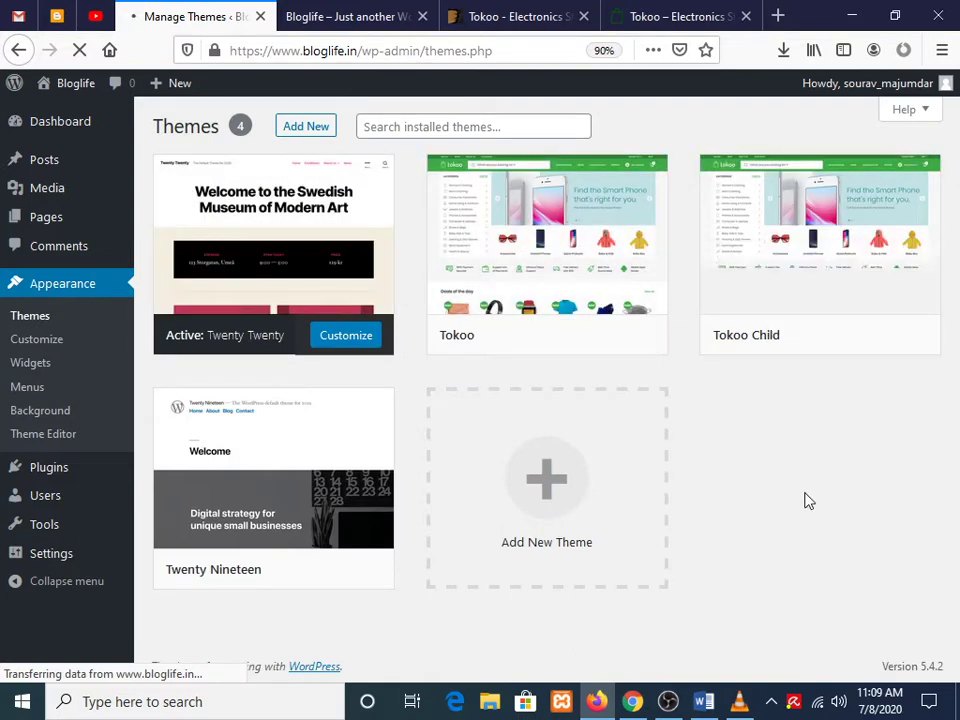
pyautogui.moveTo(492, 347)
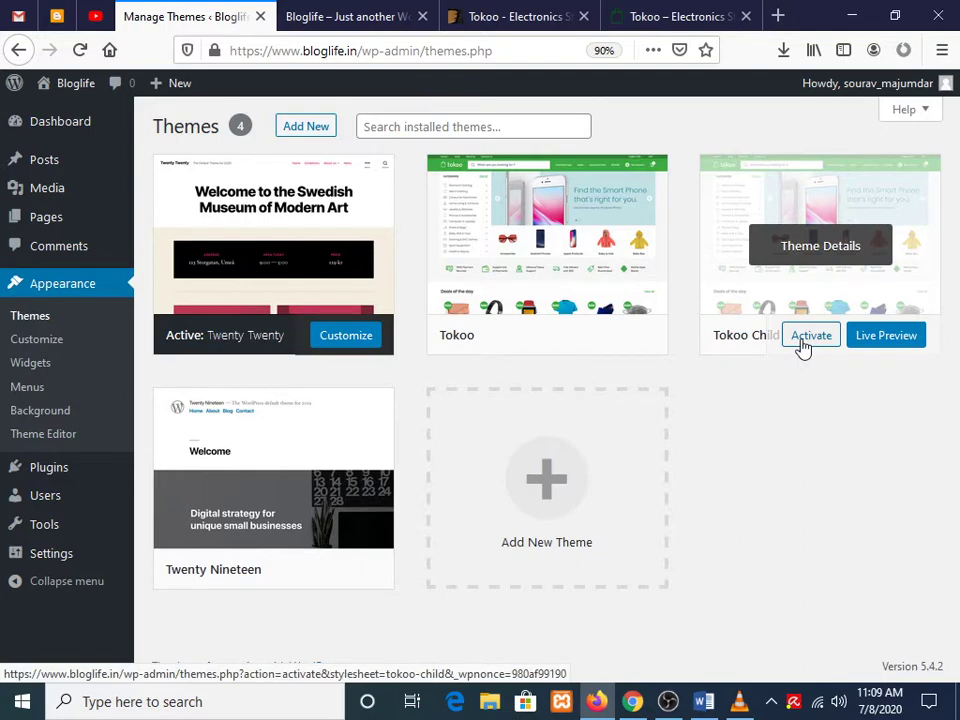
# Minimize the browser and open the "pro themes" folder inside "programing" on Local Disk (D:) in File Explorer
pyautogui.click(851, 15)
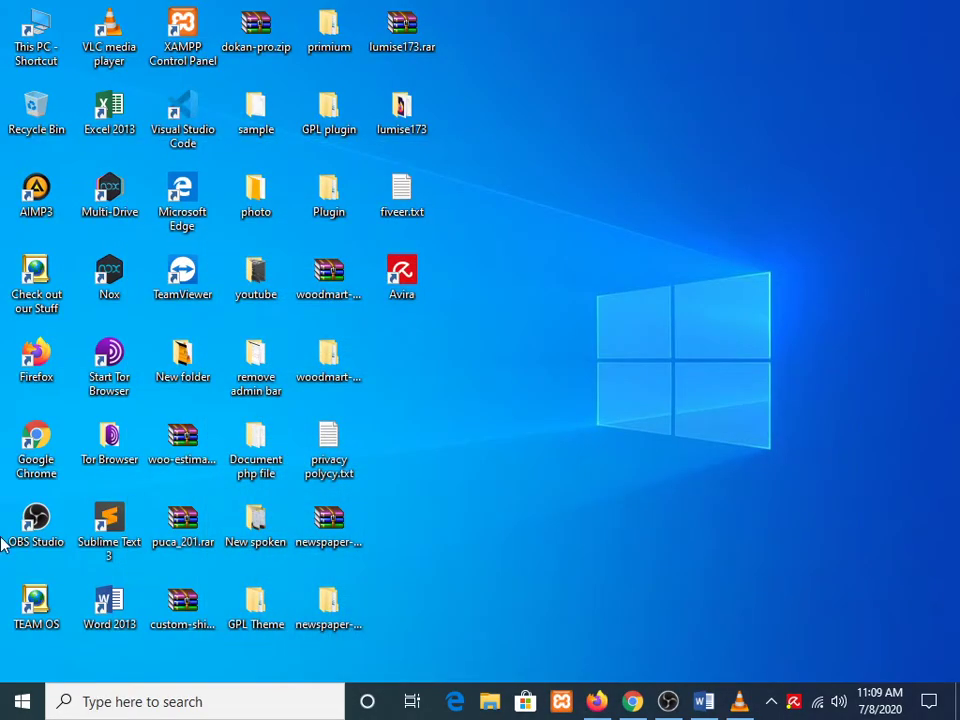
pyautogui.doubleClick(36, 35)
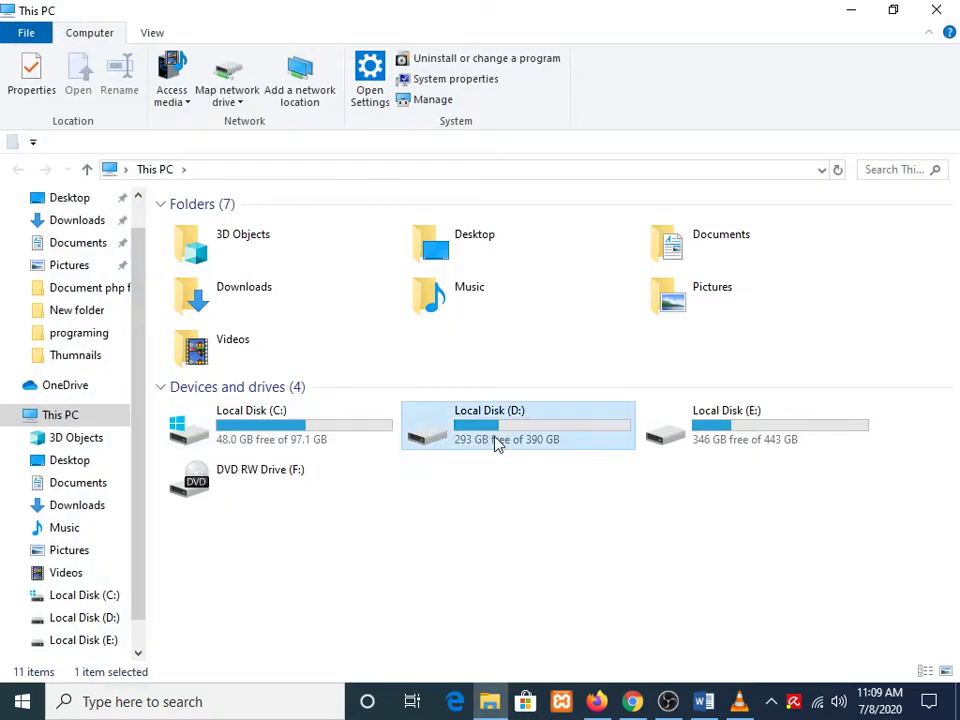
pyautogui.doubleClick(493, 440)
pyautogui.doubleClick(440, 392)
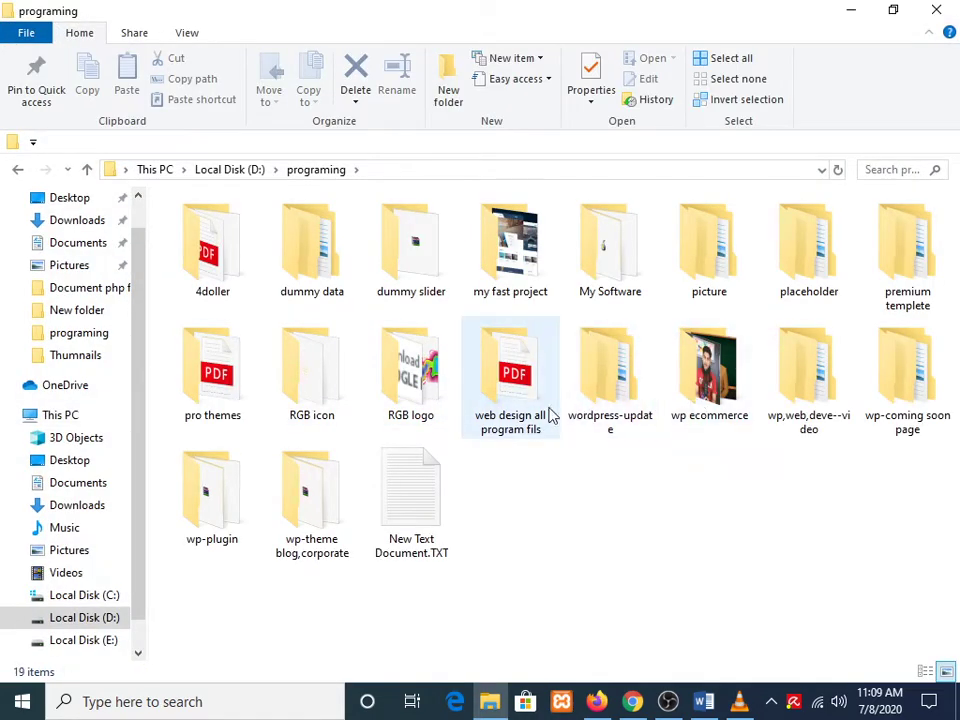
pyautogui.doubleClick(236, 406)
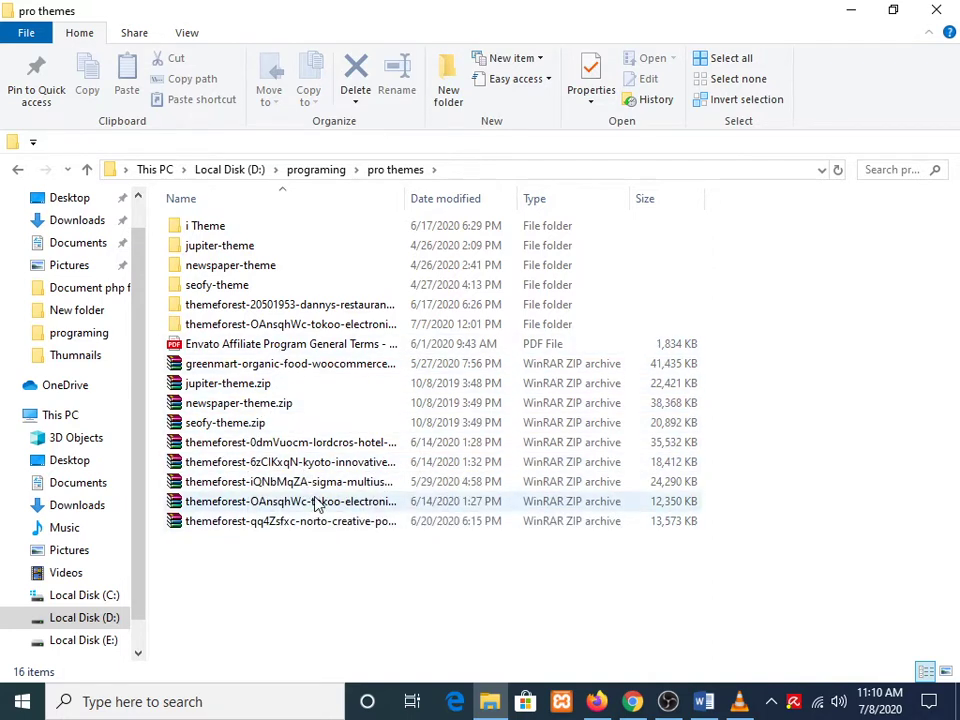
# Inspect the contents of the downloaded Tokoo ThemeForest ZIP archive in WinRAR, close it, and check the archive's extraction options
pyautogui.click(316, 503)
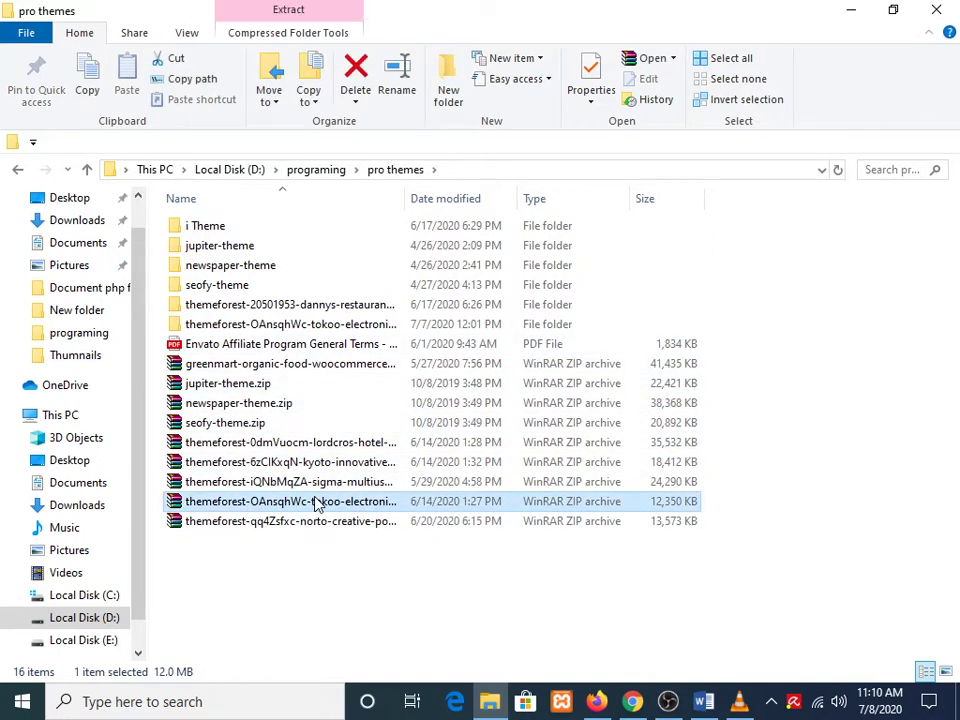
pyautogui.click(252, 510)
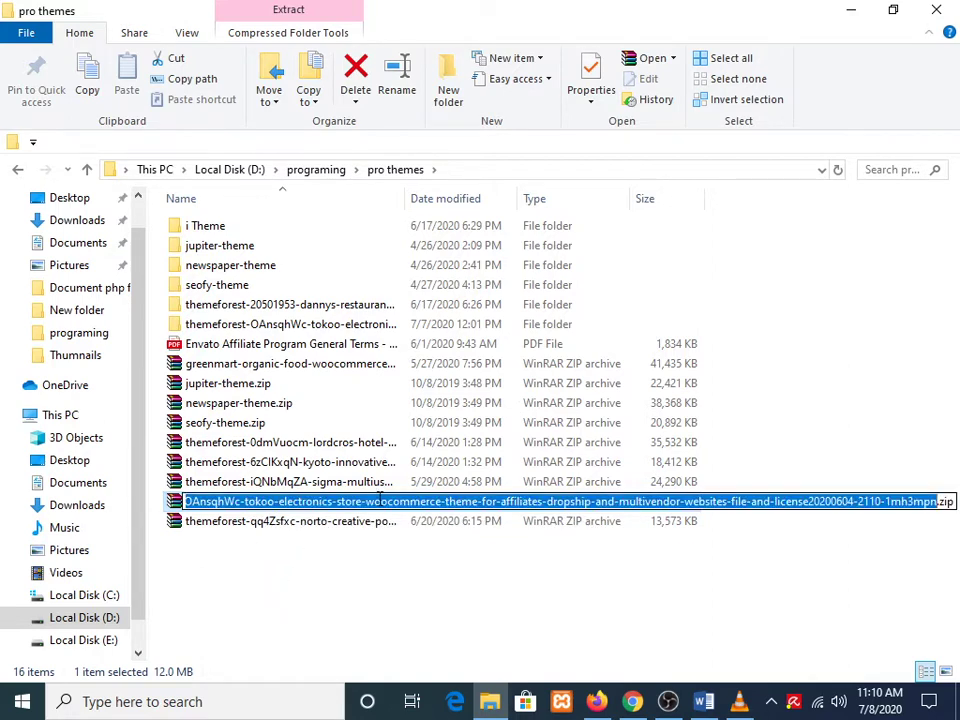
pyautogui.click(317, 589)
pyautogui.doubleClick(261, 508)
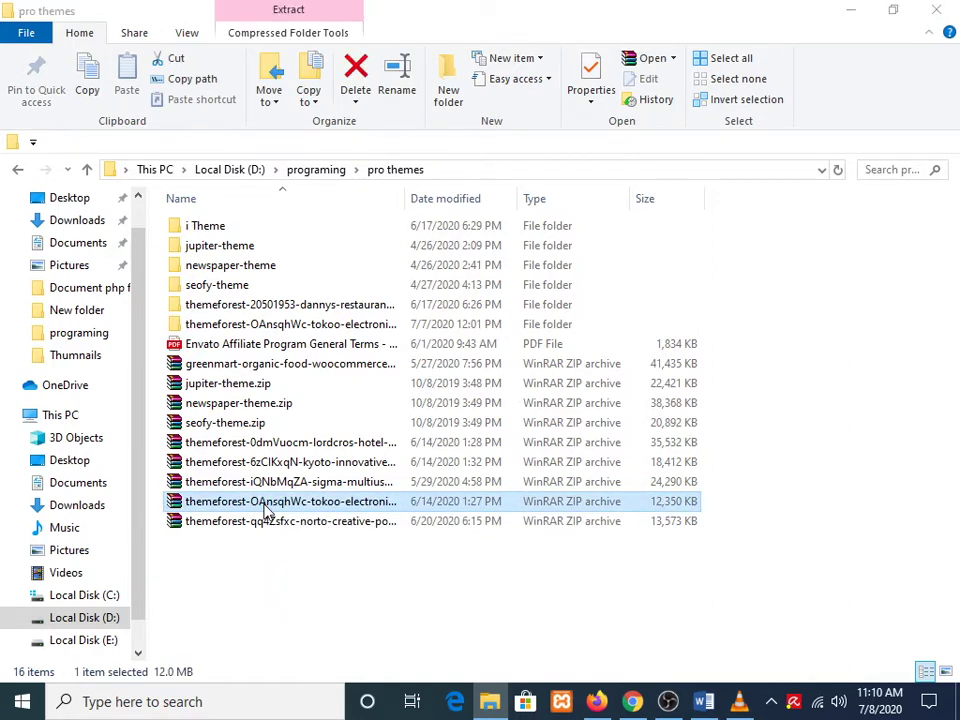
pyautogui.click(737, 63)
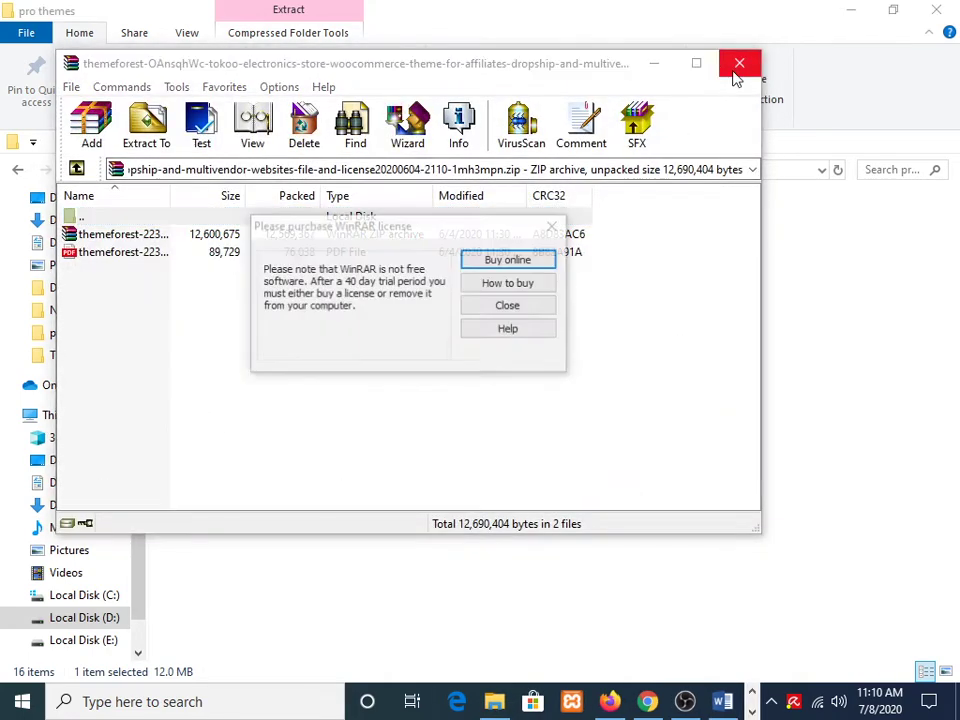
pyautogui.click(553, 224)
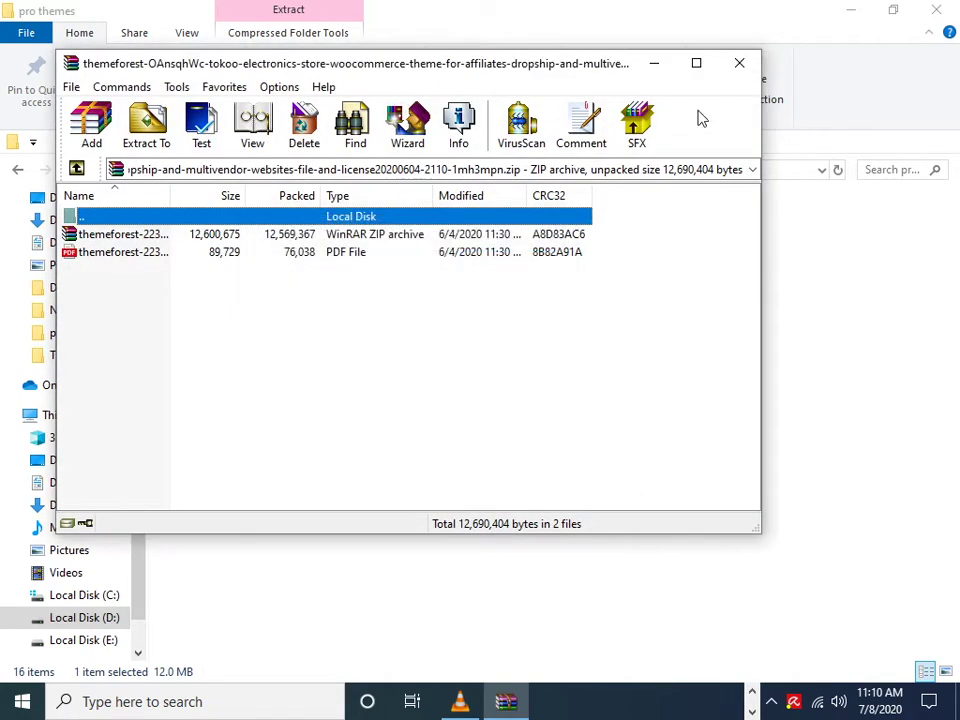
pyautogui.click(736, 63)
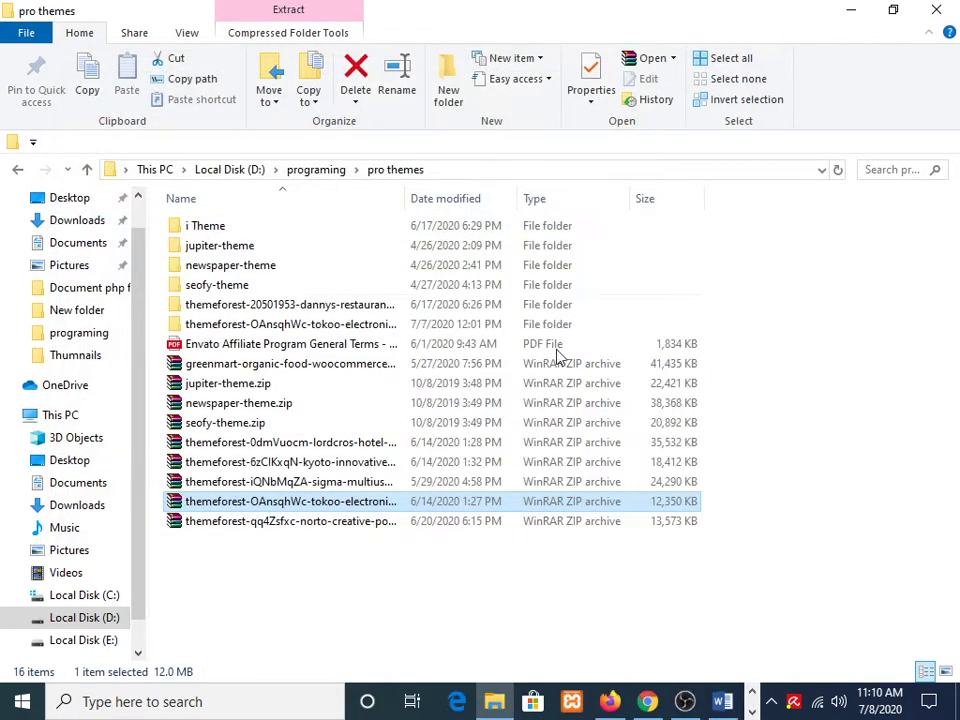
pyautogui.rightClick(253, 512)
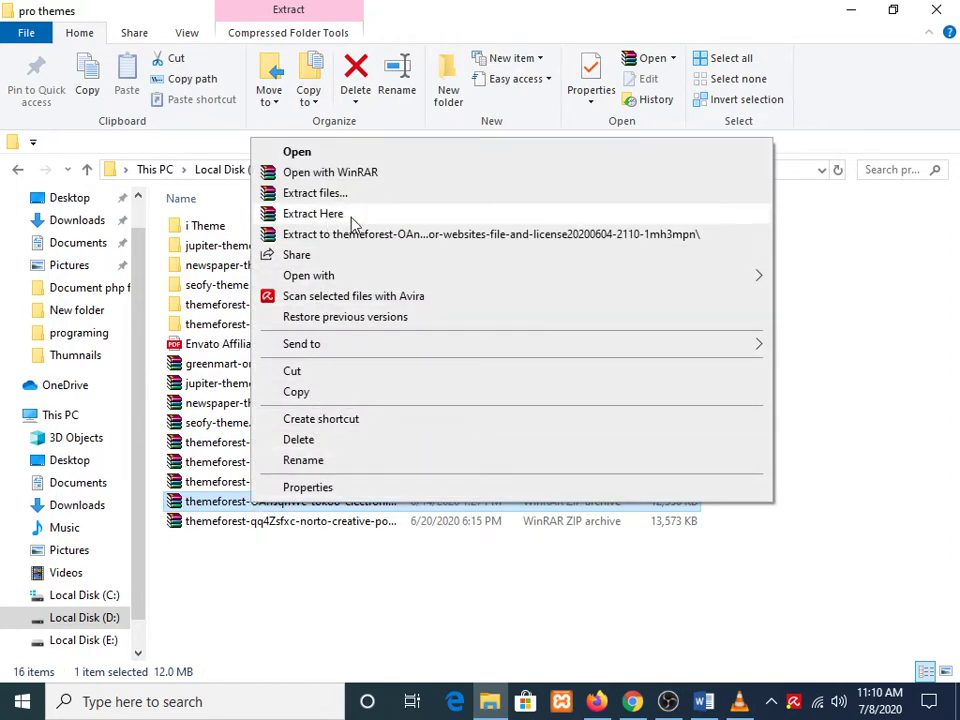
pyautogui.click(242, 594)
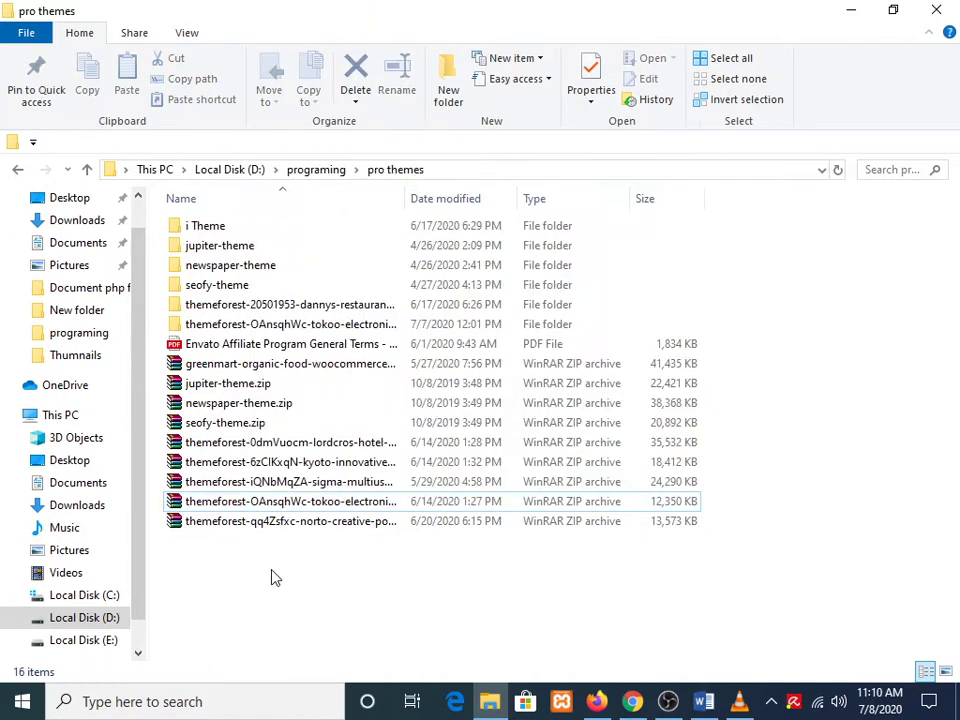
# Open the extracted Tokoo folder down to "theme-files" inside "tokoo-v1.1.7" and compare its archives with the installed themes in Firefox
pyautogui.click(320, 324)
pyautogui.doubleClick(320, 324)
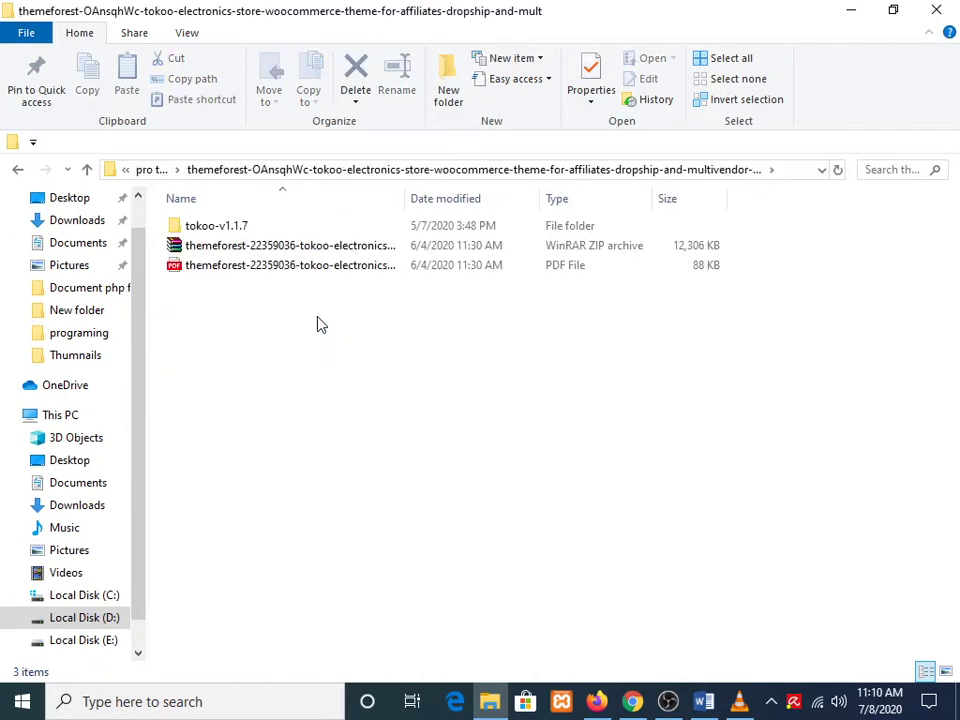
pyautogui.click(265, 247)
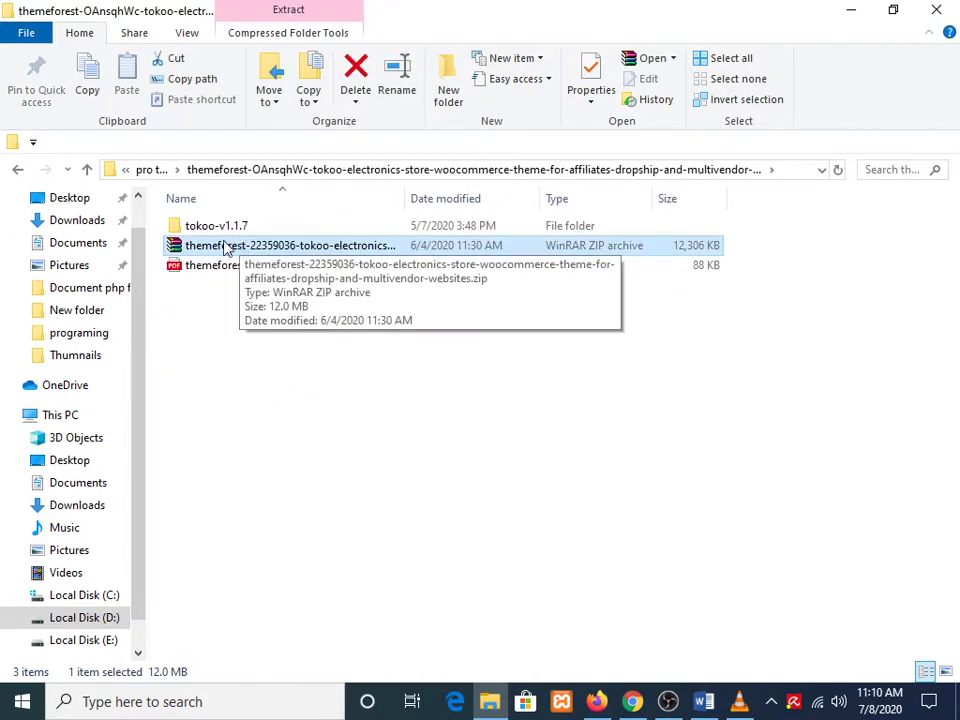
pyautogui.doubleClick(230, 228)
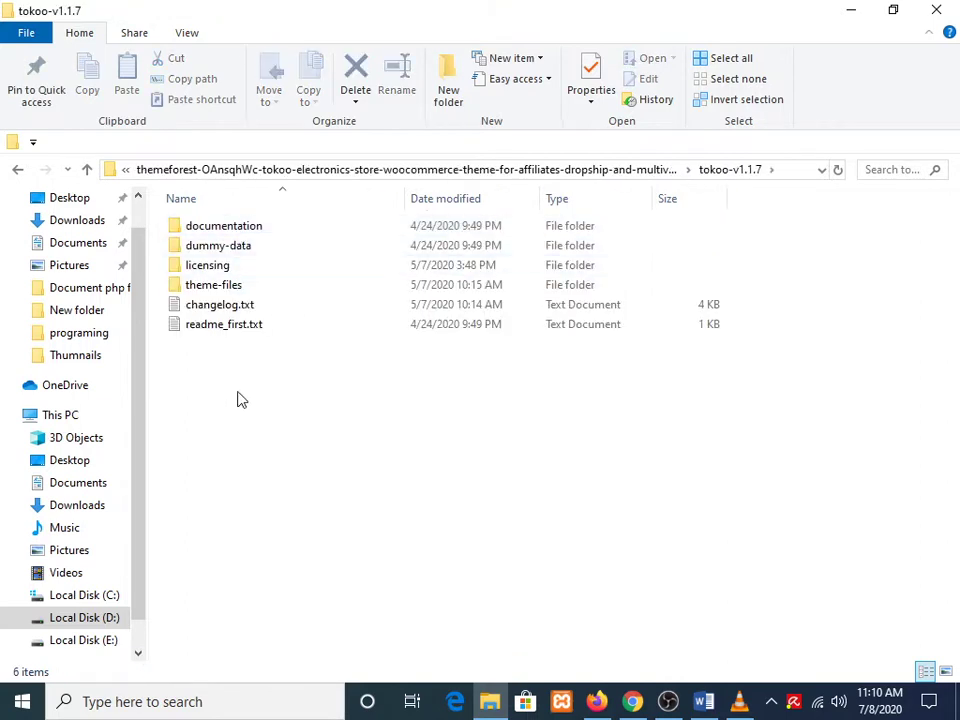
pyautogui.doubleClick(199, 286)
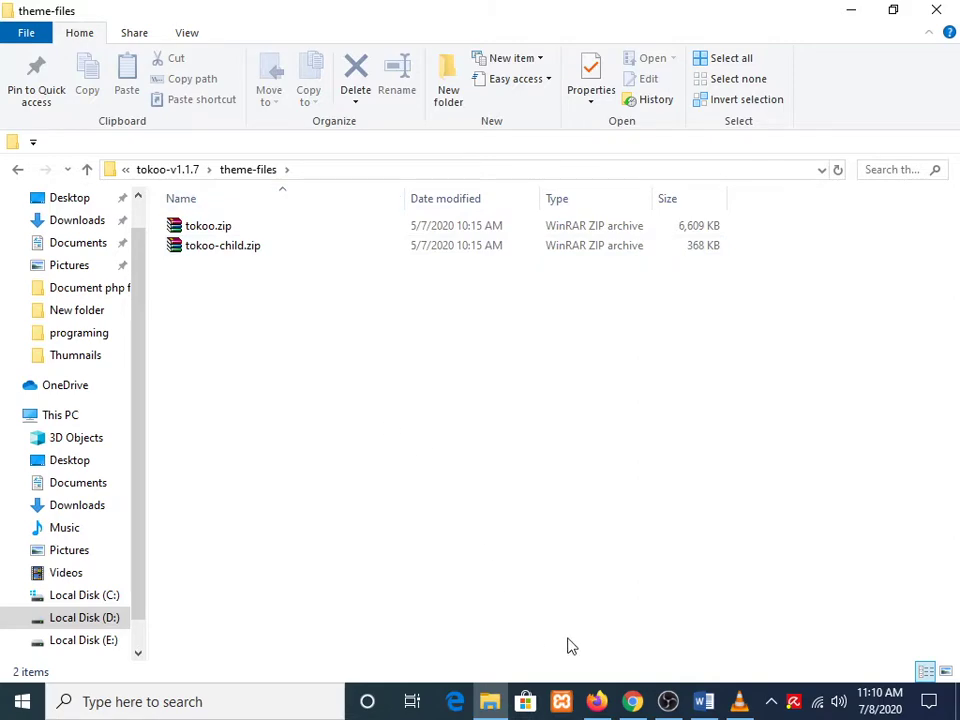
pyautogui.click(598, 703)
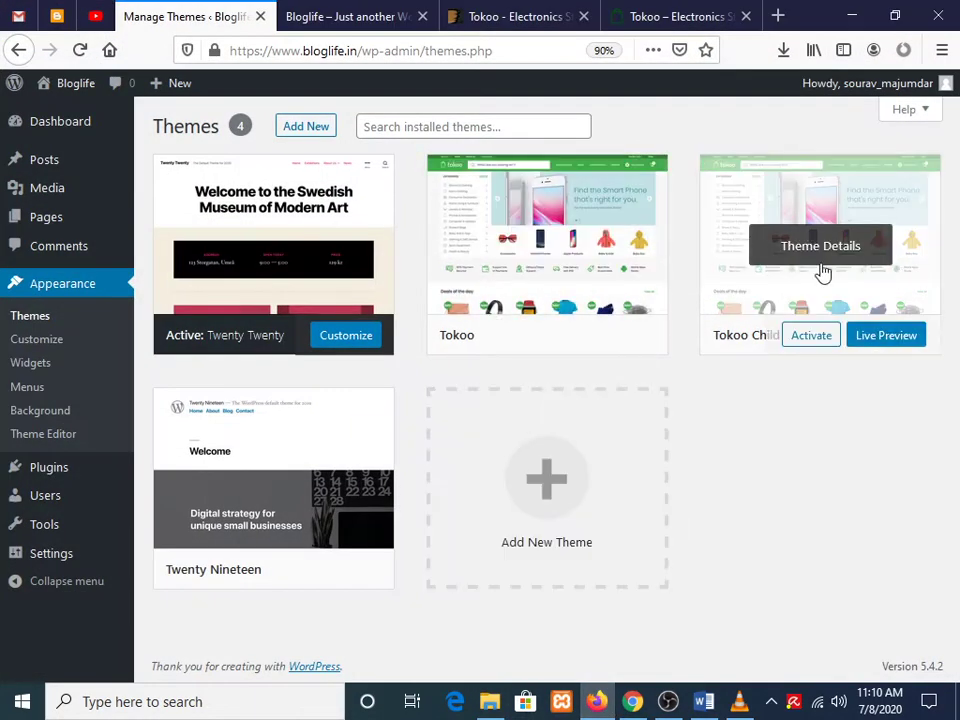
pyautogui.click(598, 703)
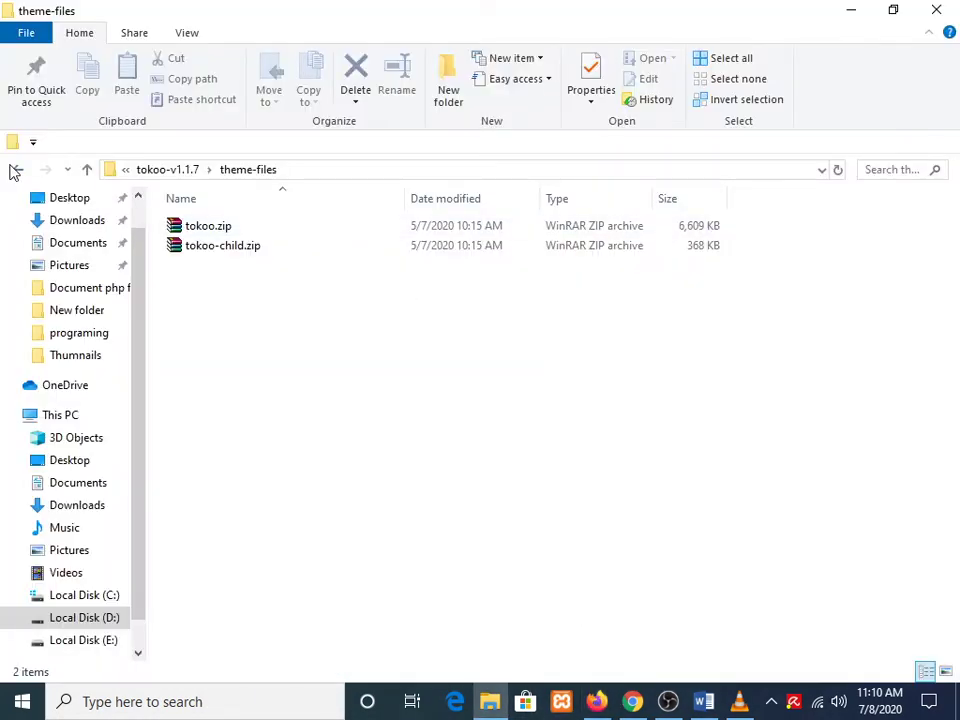
# Look through the licensing, dummy-data and documentation folders inside "tokoo-v1.1.7"
pyautogui.click(15, 170)
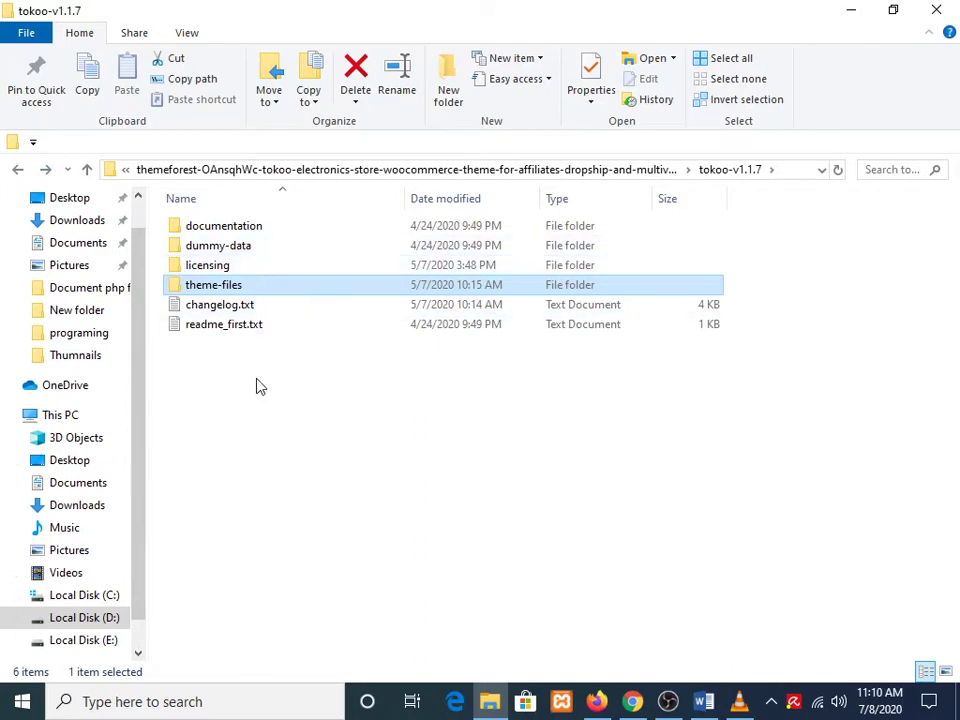
pyautogui.click(255, 264)
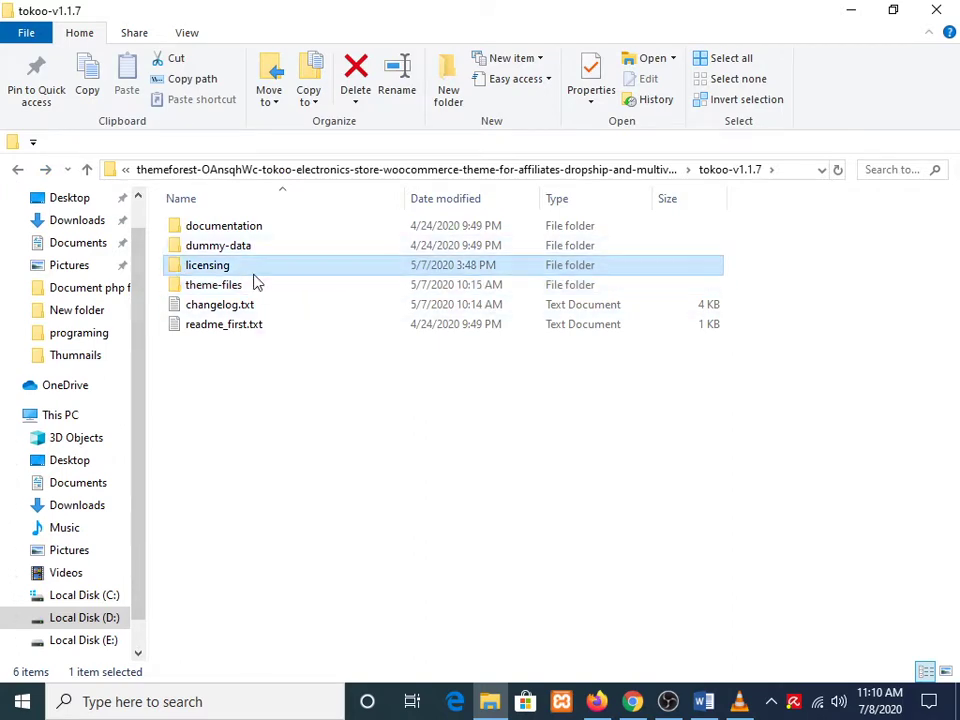
pyautogui.doubleClick(253, 270)
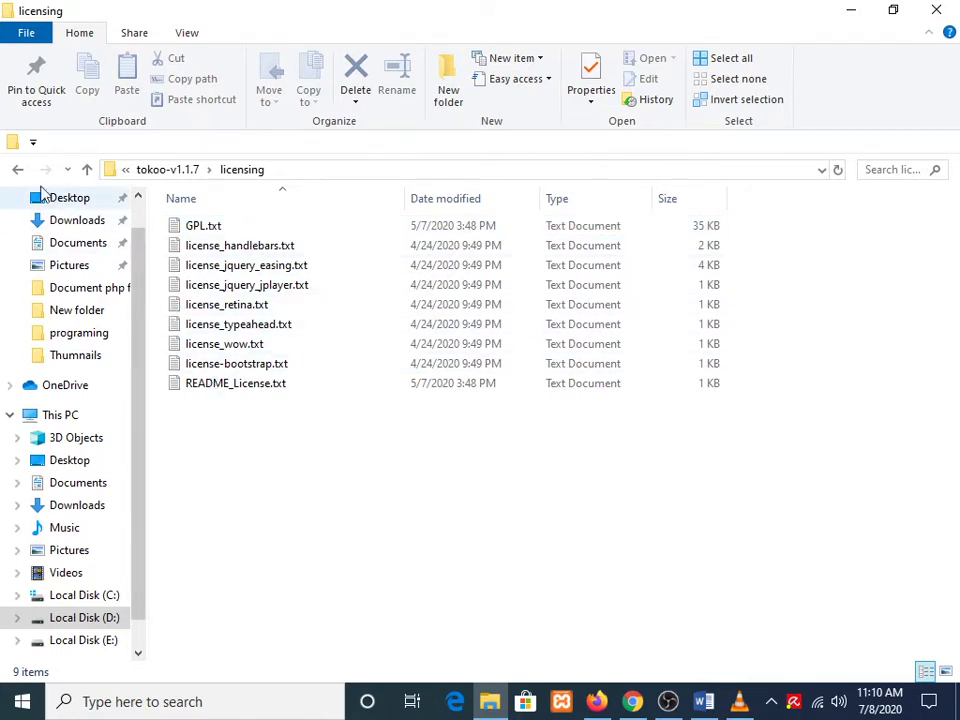
pyautogui.click(19, 173)
pyautogui.doubleClick(247, 243)
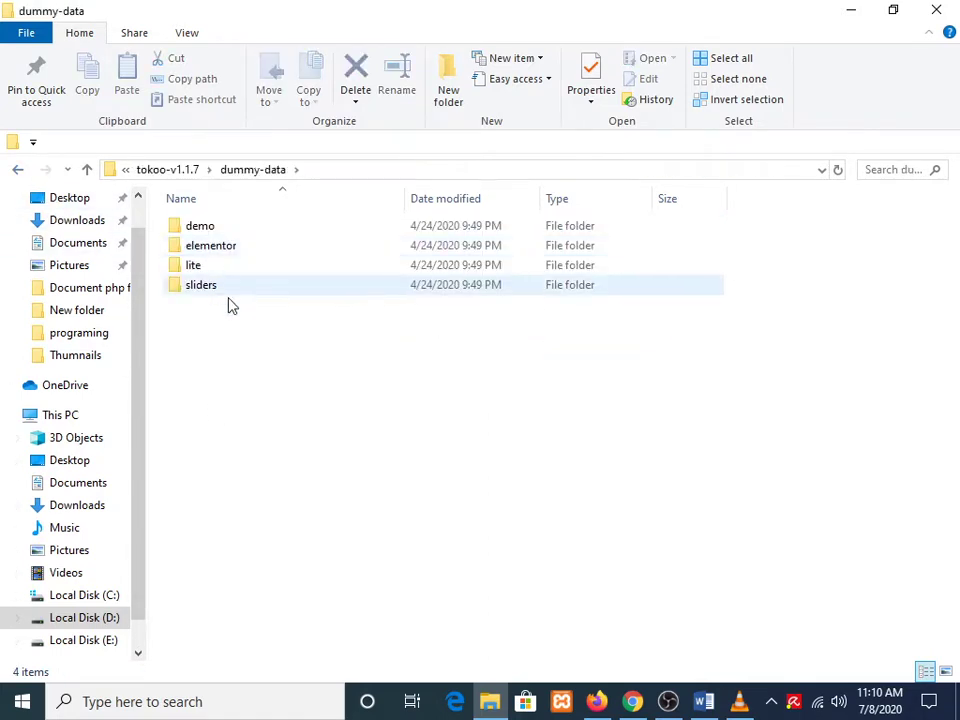
pyautogui.click(18, 170)
pyautogui.doubleClick(193, 222)
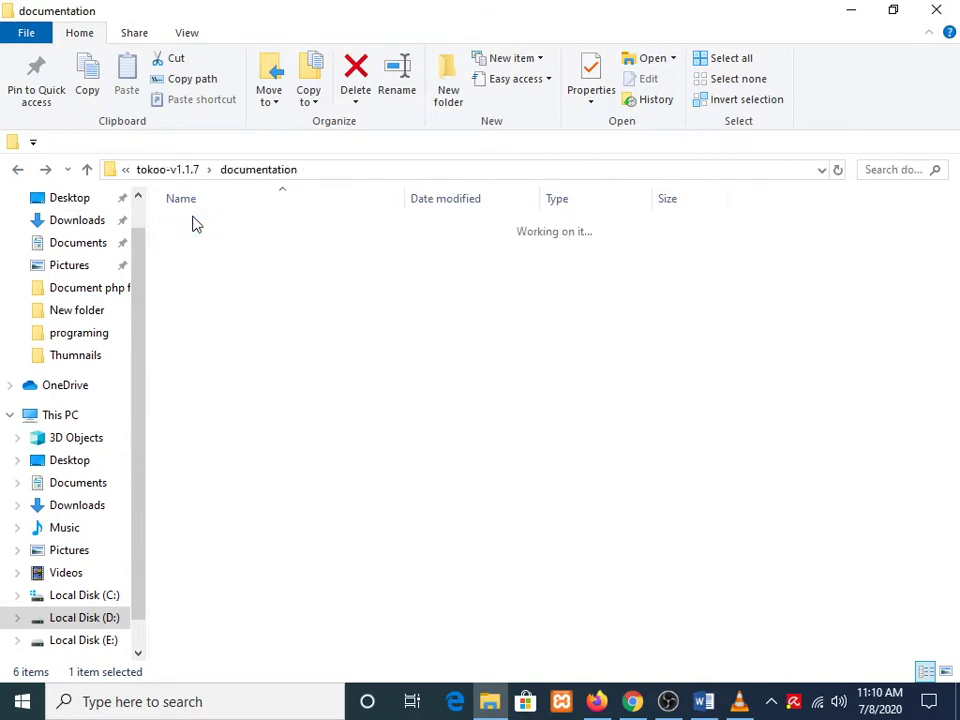
pyautogui.scroll(-7, 240, 402)
pyautogui.click(18, 172)
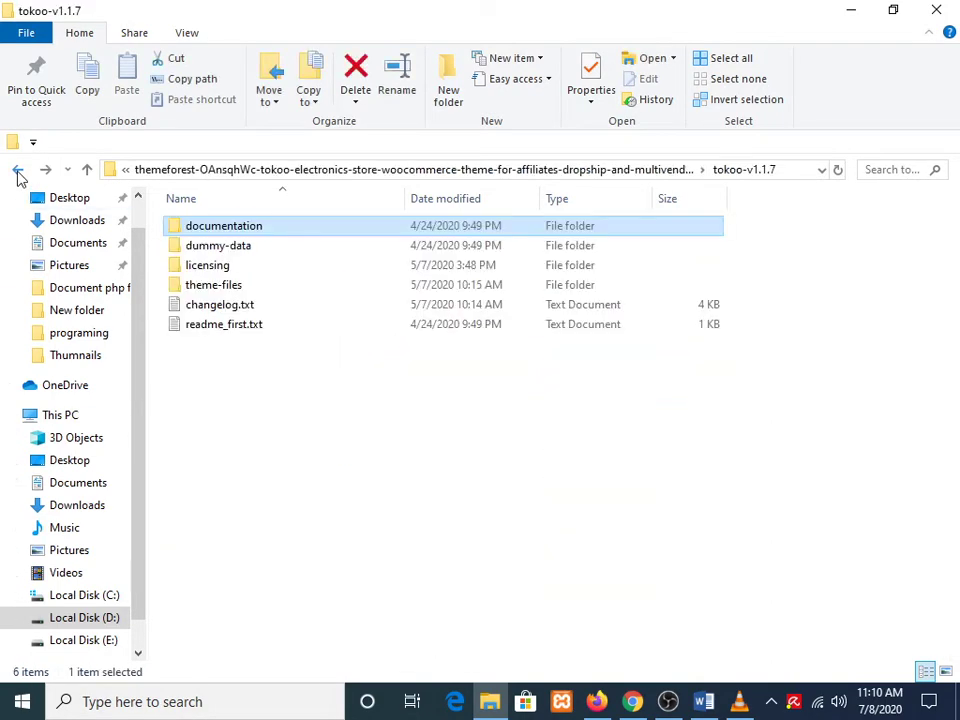
# Return to the extracted Tokoo folder and check its inner ZIP archive and the apps offered for opening its PDF file
pyautogui.click(18, 172)
pyautogui.click(279, 250)
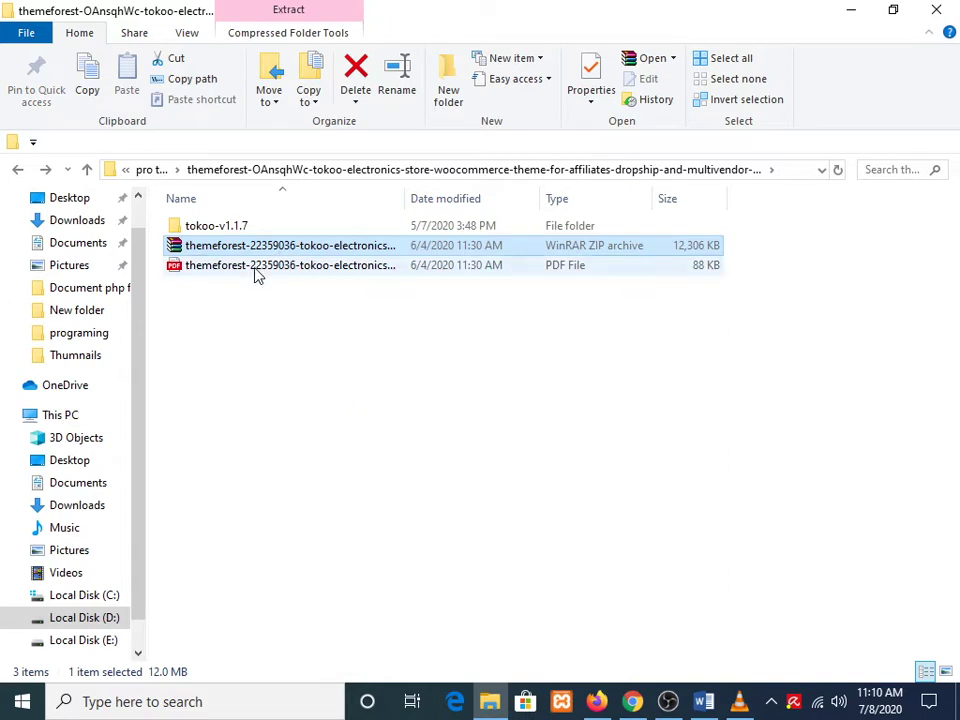
pyautogui.doubleClick(311, 272)
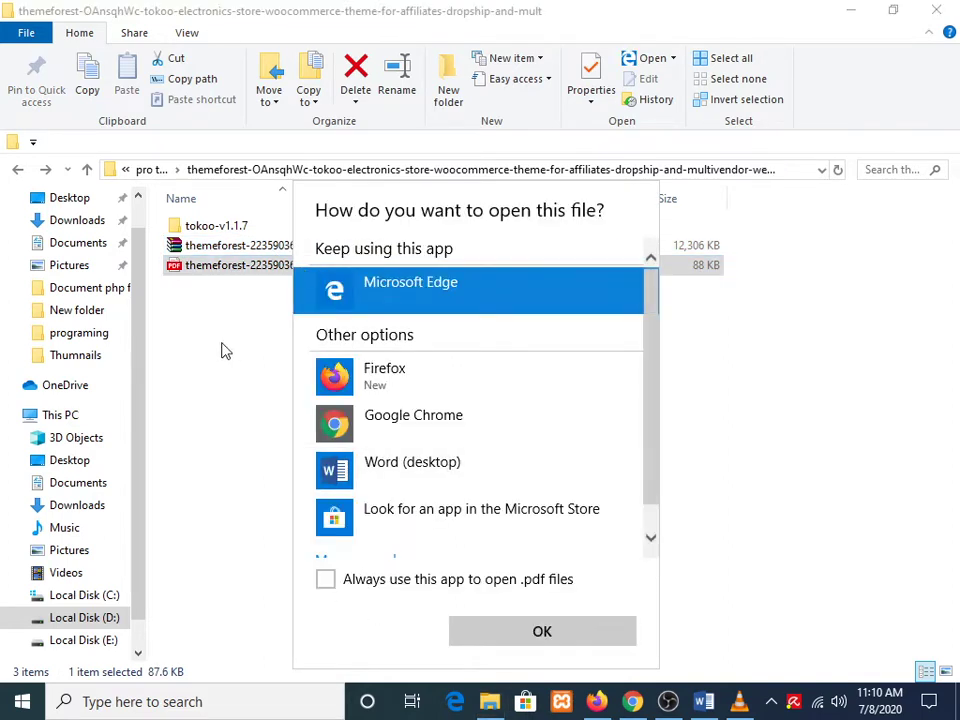
pyautogui.press('Escape')
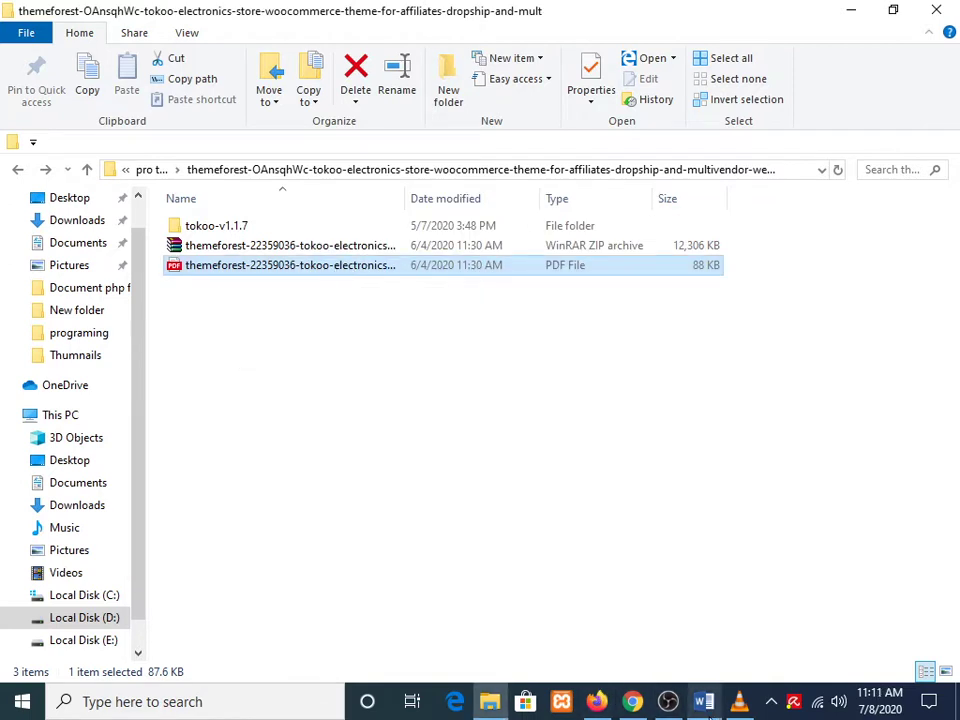
# Switch to the WordPress themes page in Firefox and activate the Tokoo Child theme
pyautogui.moveTo(706, 706)
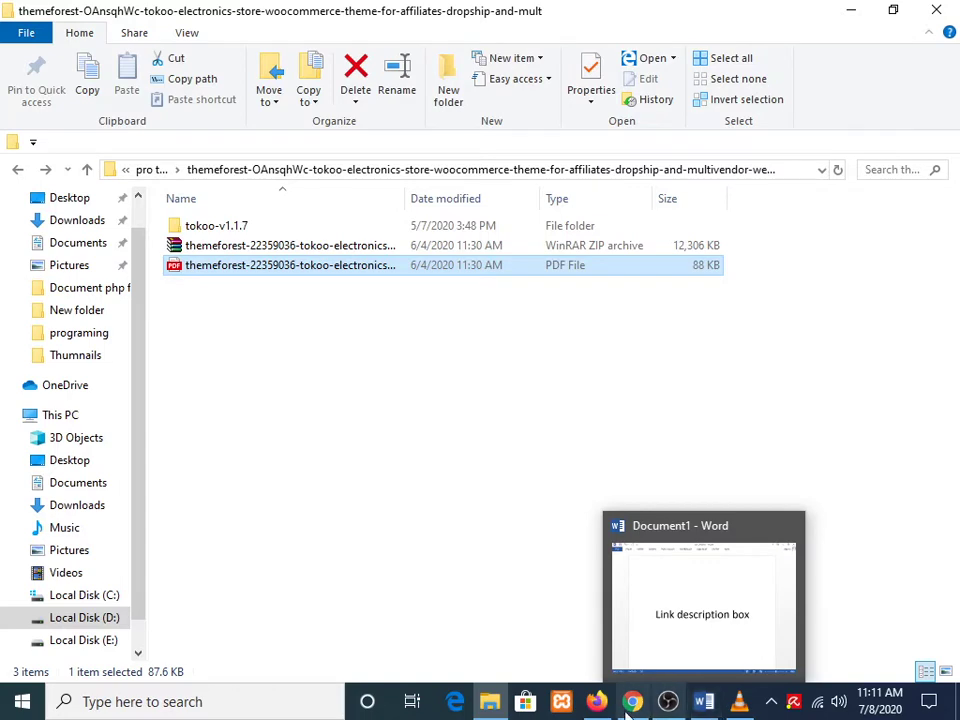
pyautogui.click(596, 701)
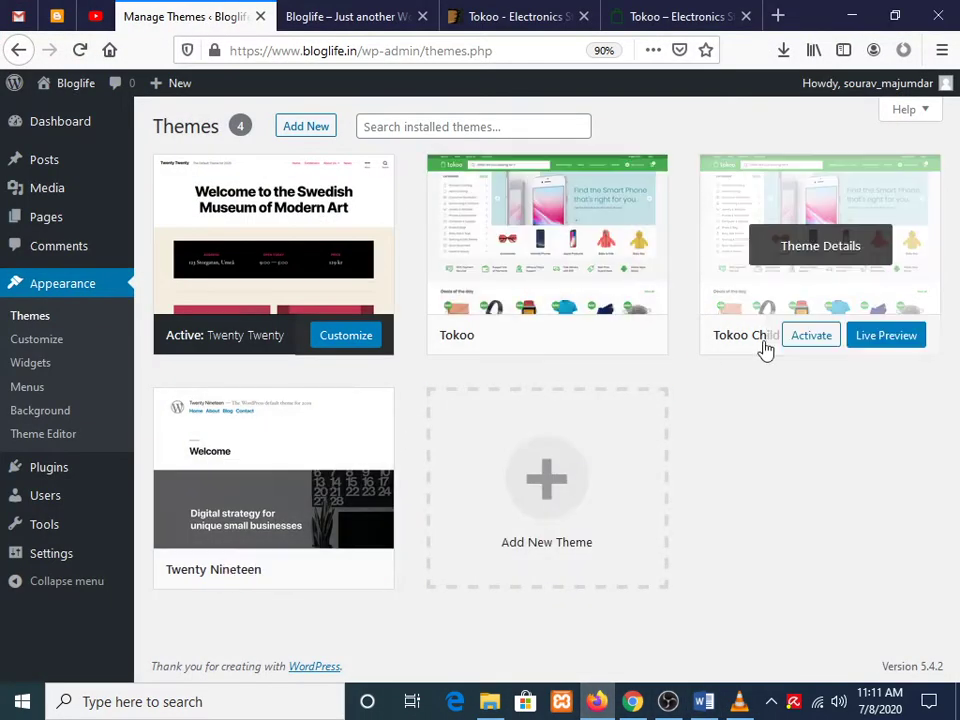
pyautogui.click(806, 341)
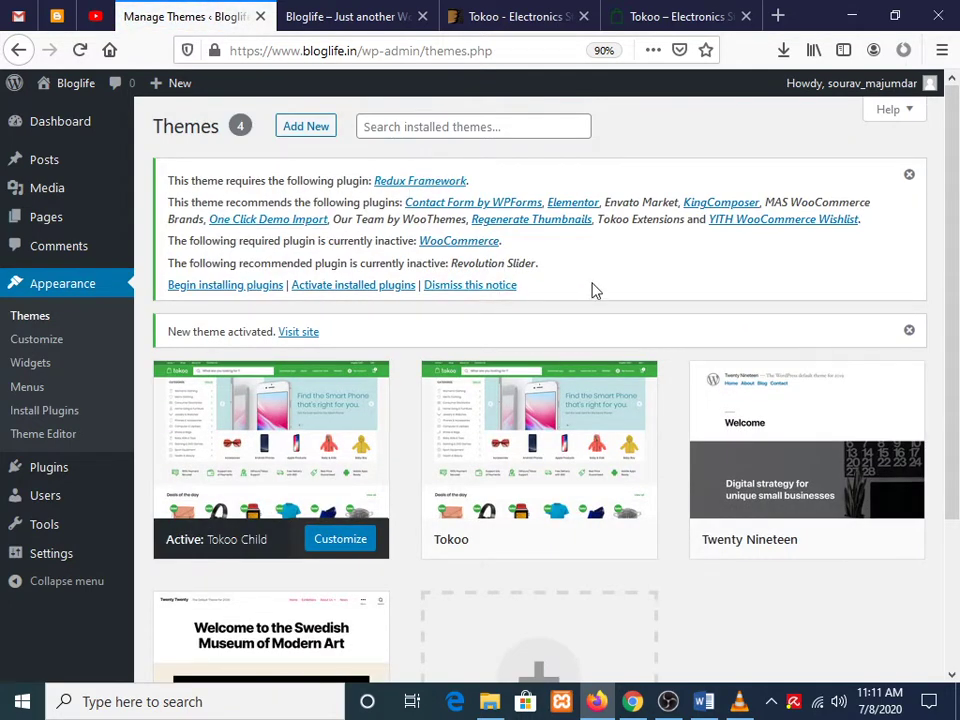
# Open the theme's required plugins list, select all the plugins waiting for installation, and bulk install them
pyautogui.click(215, 285)
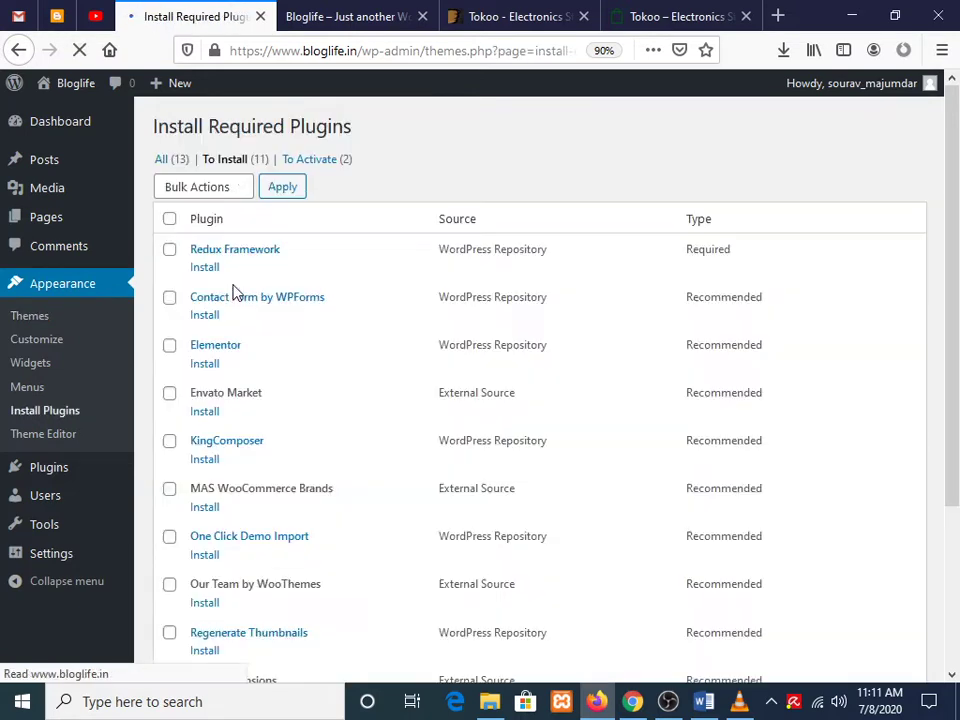
pyautogui.scroll(-5, 305, 340)
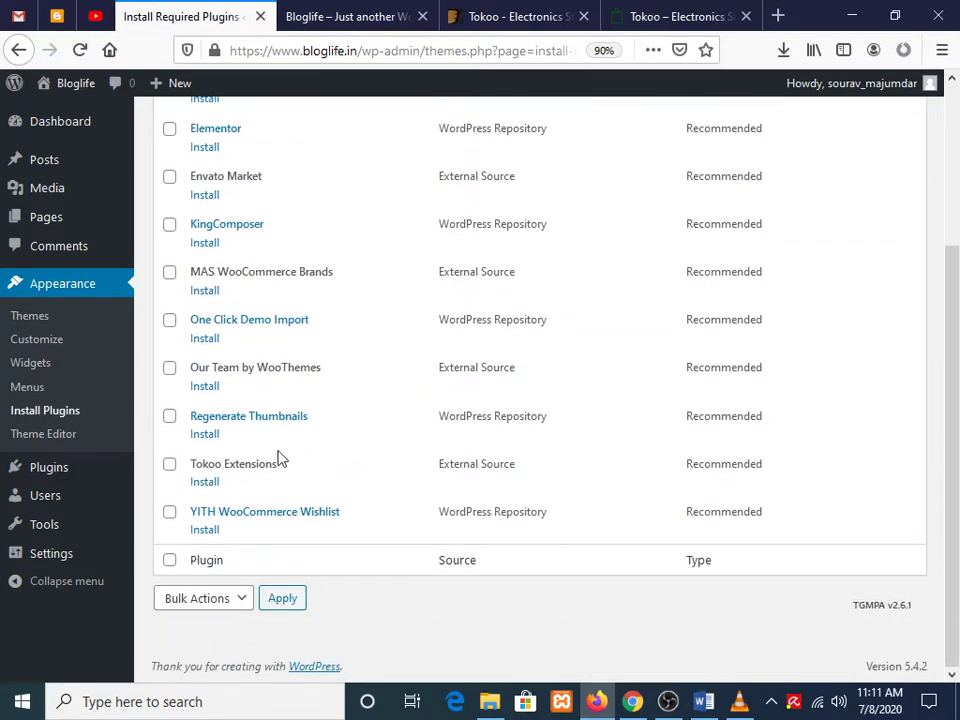
pyautogui.scroll(4, 300, 459)
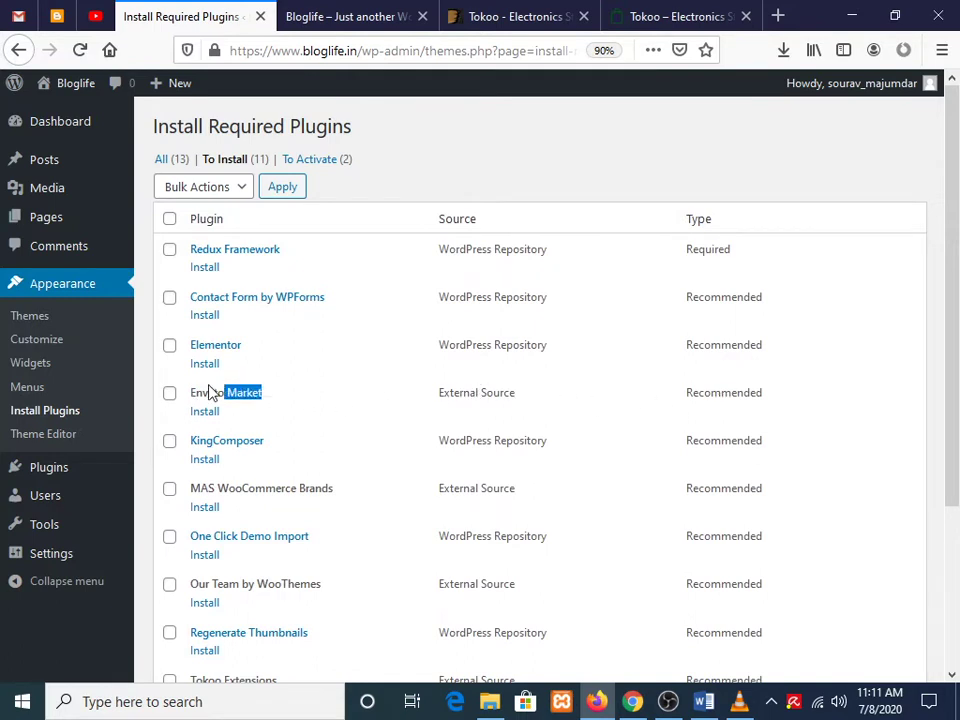
pyautogui.click(169, 219)
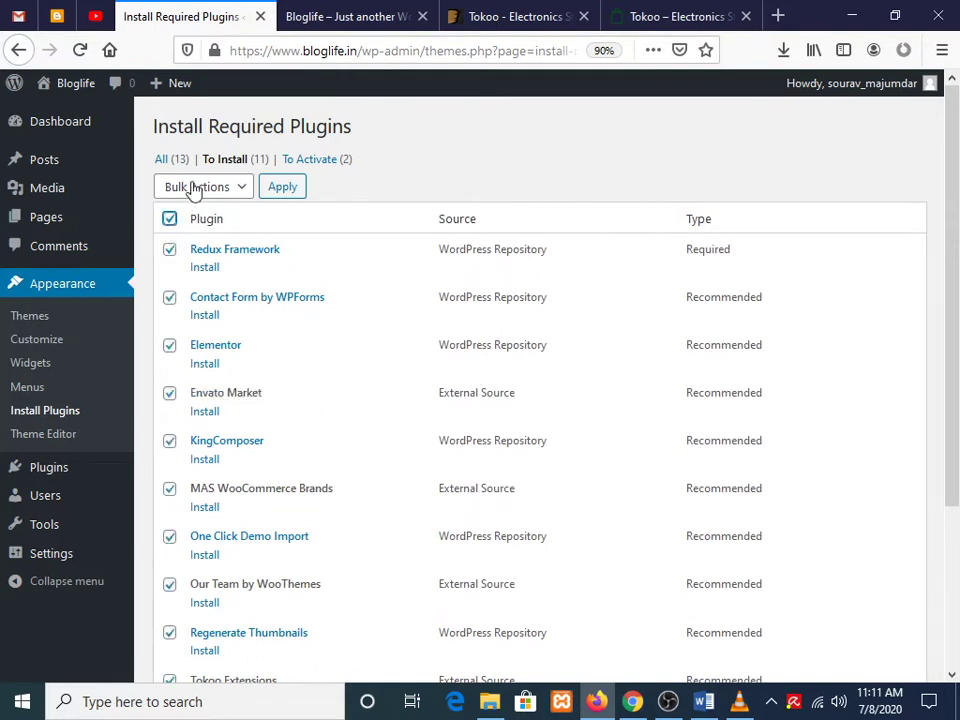
pyautogui.click(195, 186)
pyautogui.click(196, 233)
pyautogui.click(283, 188)
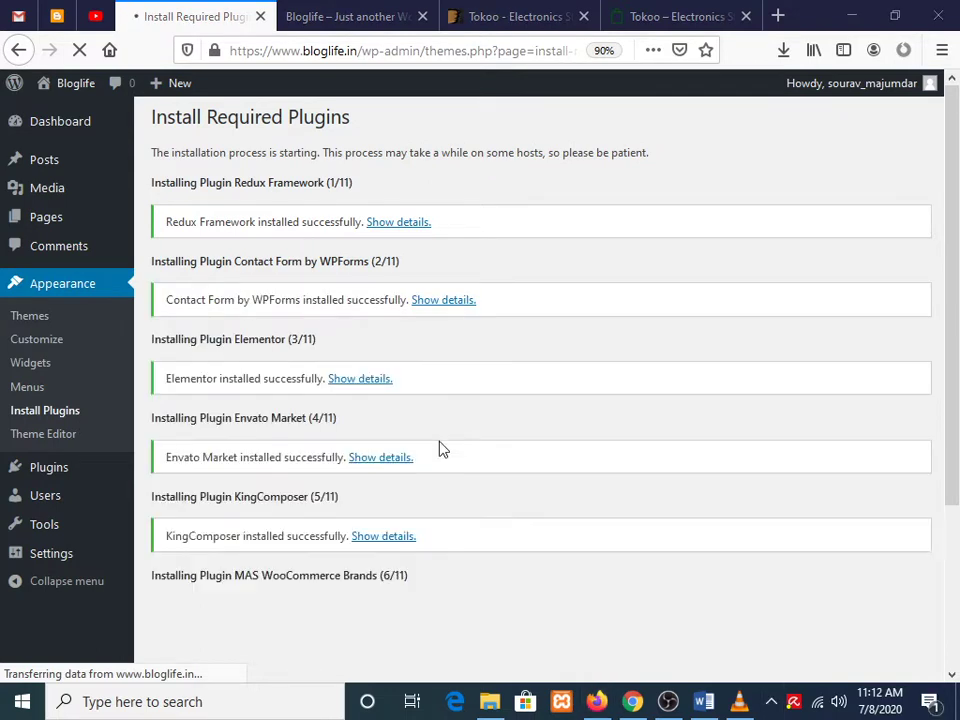
# Follow the plugin installation progress through to YITH WooCommerce Wishlist, closing the Avira Free Security window that covers it
pyautogui.scroll(-4, 439, 447)
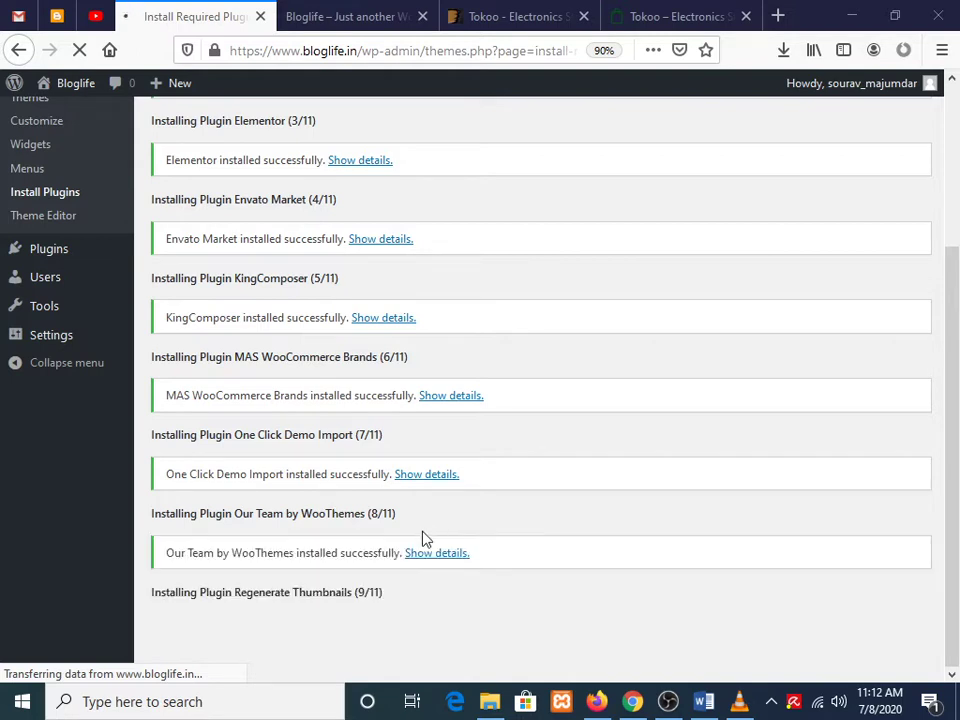
pyautogui.scroll(-3, 423, 540)
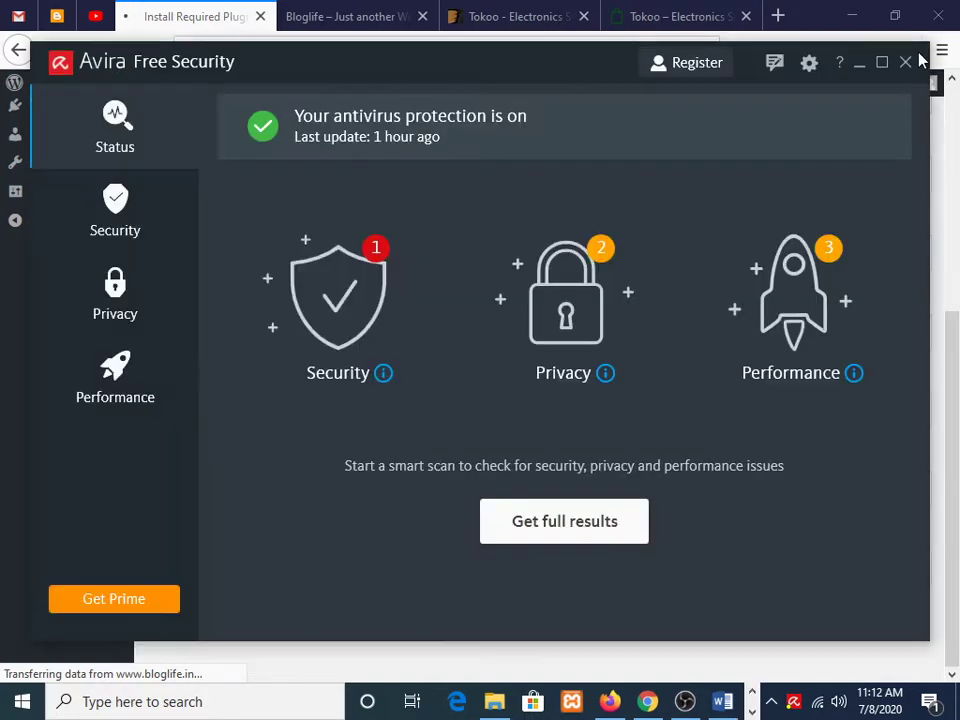
pyautogui.click(904, 60)
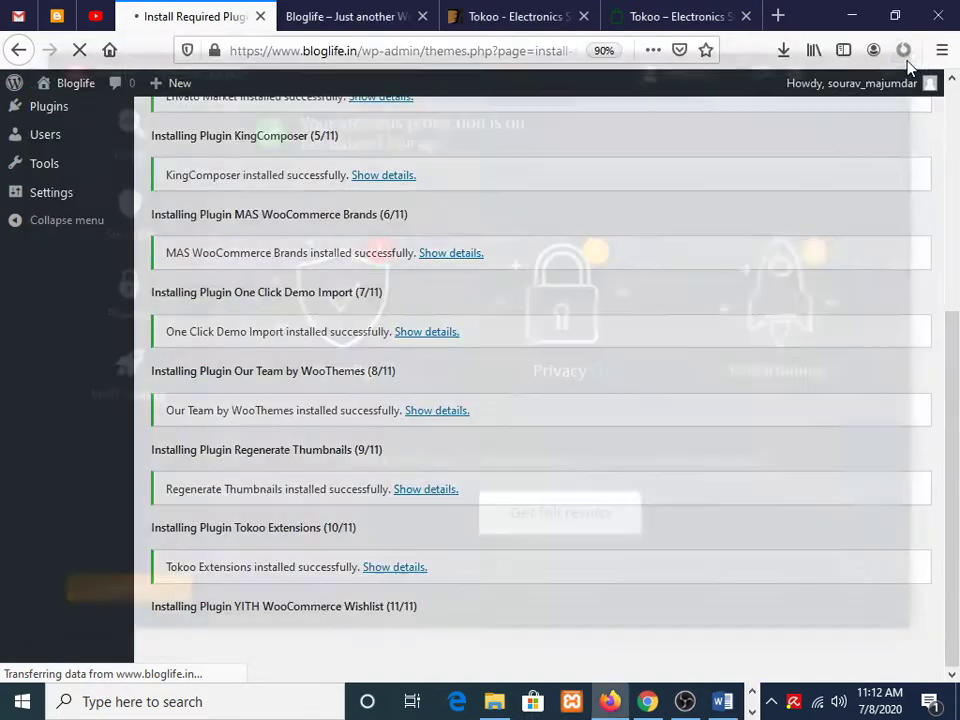
pyautogui.scroll(-2, 448, 544)
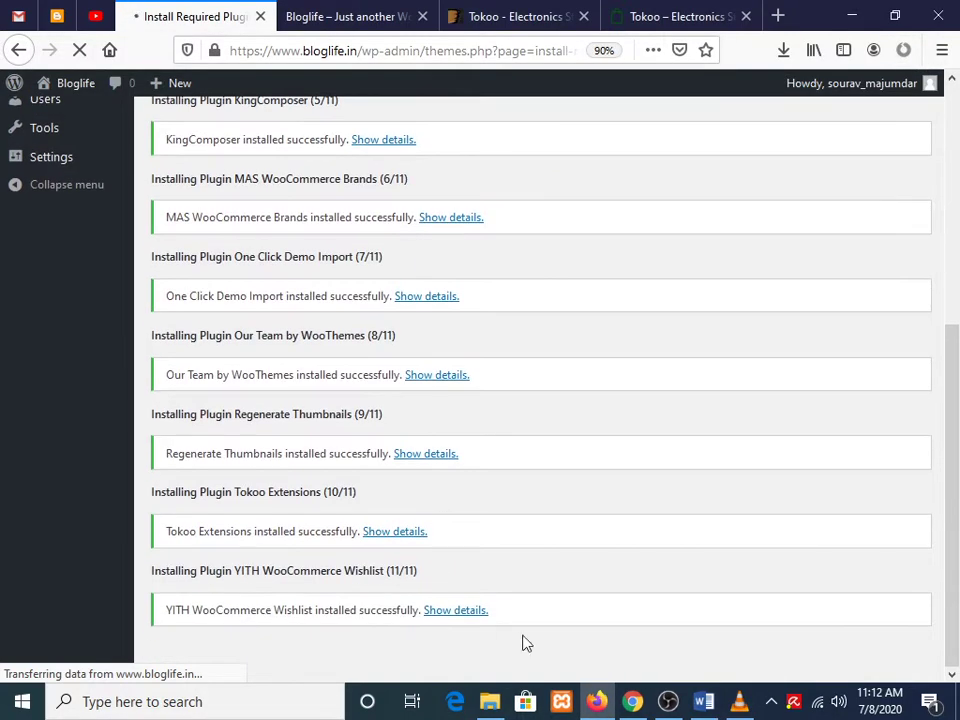
# Return to the required plugins installer after the bulk installation and look over the plugins awaiting activation
pyautogui.click(771, 701)
pyautogui.click(771, 701)
pyautogui.scroll(-2, 290, 518)
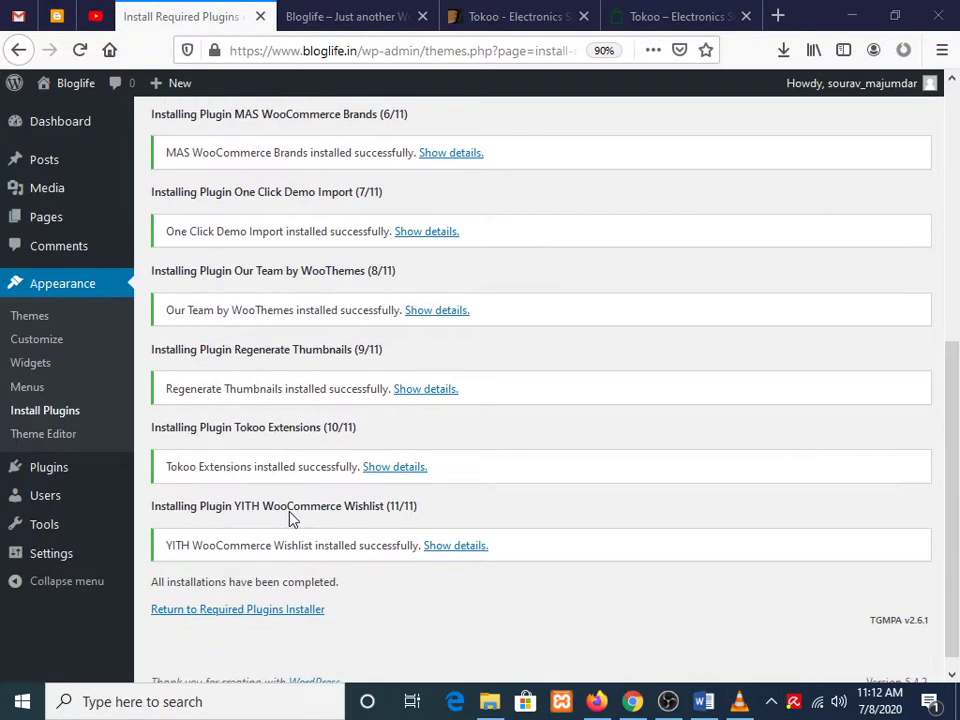
pyautogui.click(249, 598)
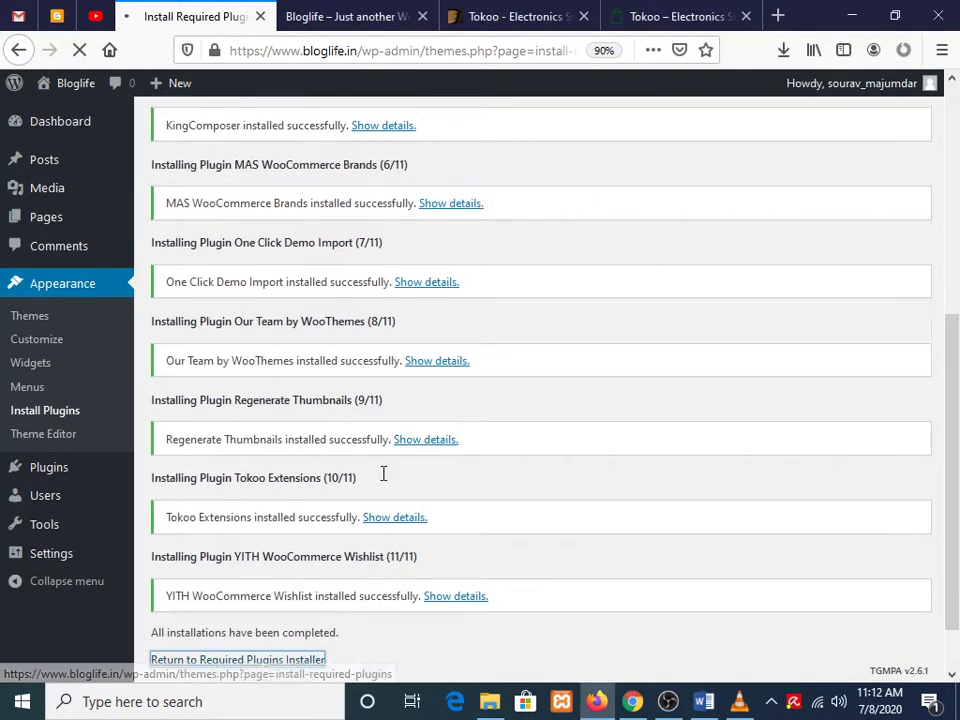
pyautogui.scroll(8, 383, 473)
pyautogui.scroll(-6, 476, 471)
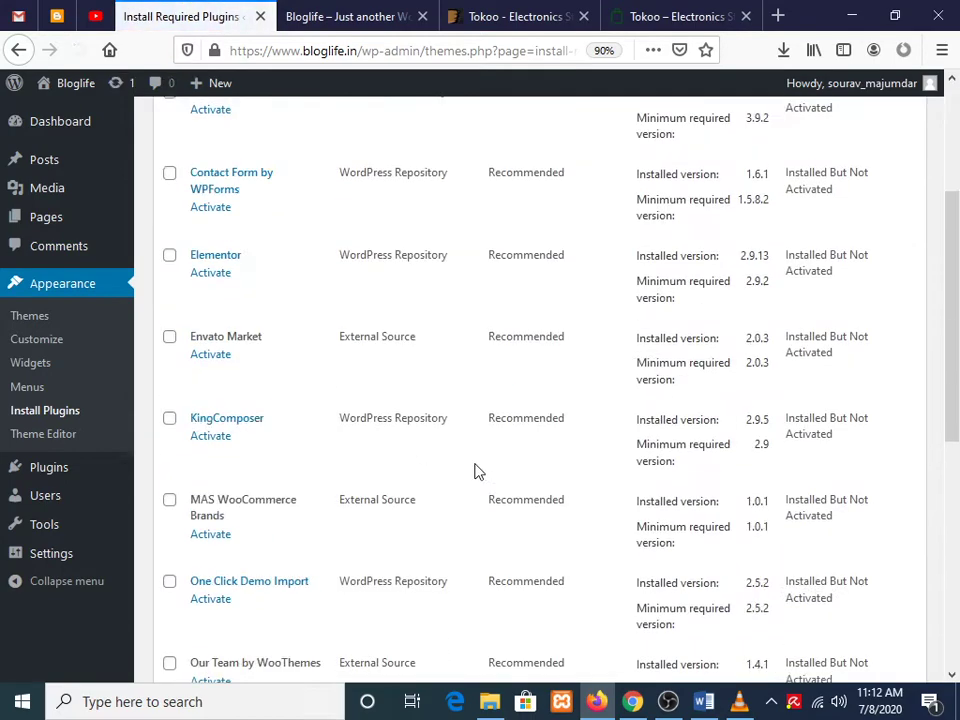
pyautogui.scroll(6, 459, 486)
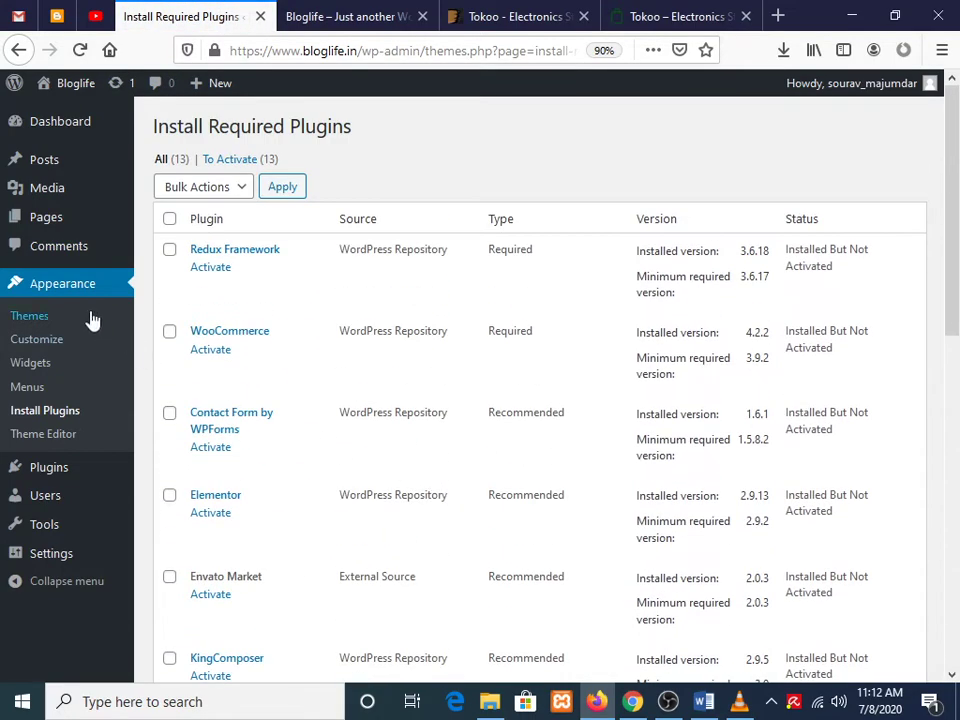
# Select every plugin in the required plugins list and activate them all in bulk
pyautogui.click(170, 218)
pyautogui.click(188, 192)
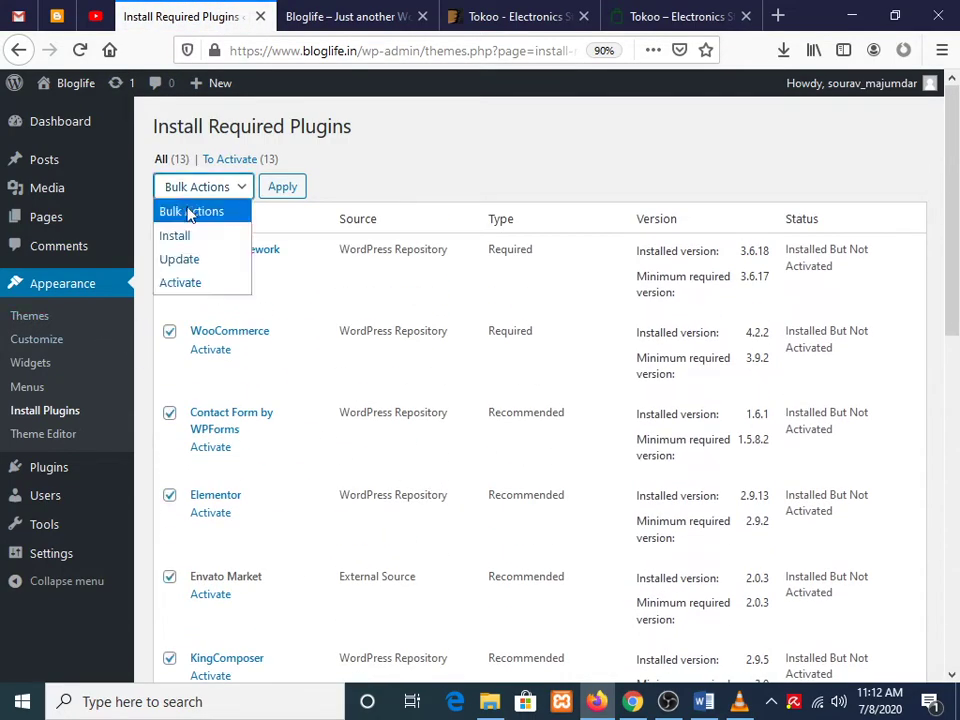
pyautogui.click(202, 284)
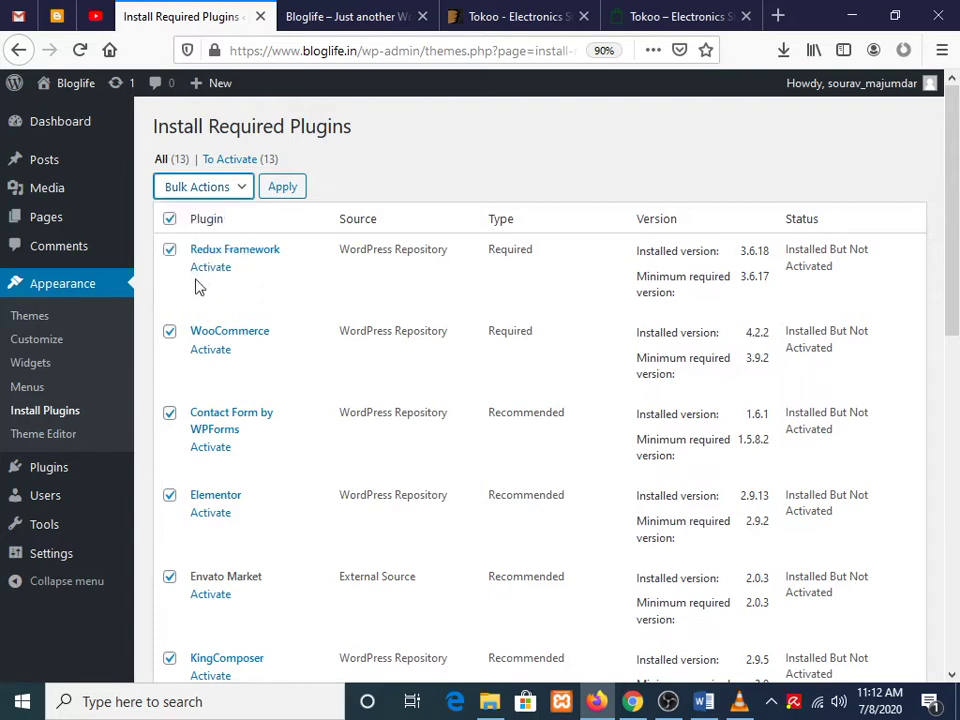
pyautogui.click(285, 187)
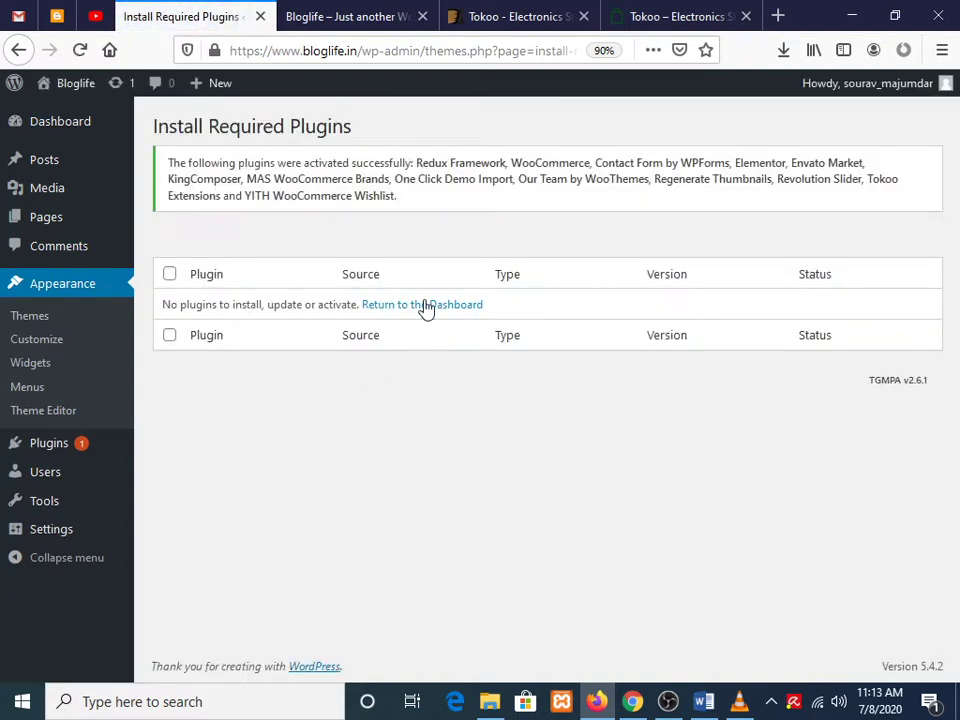
# Leave the plugins installer, skim the WPForms welcome page, and open the WordPress dashboard
pyautogui.click(426, 312)
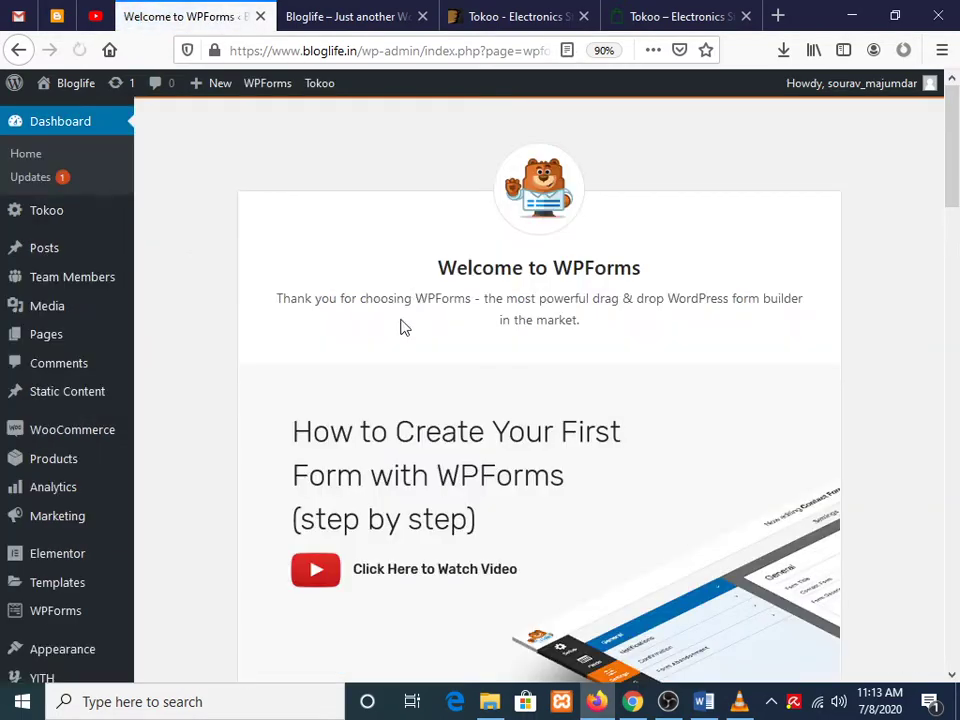
pyautogui.scroll(-15, 150, 231)
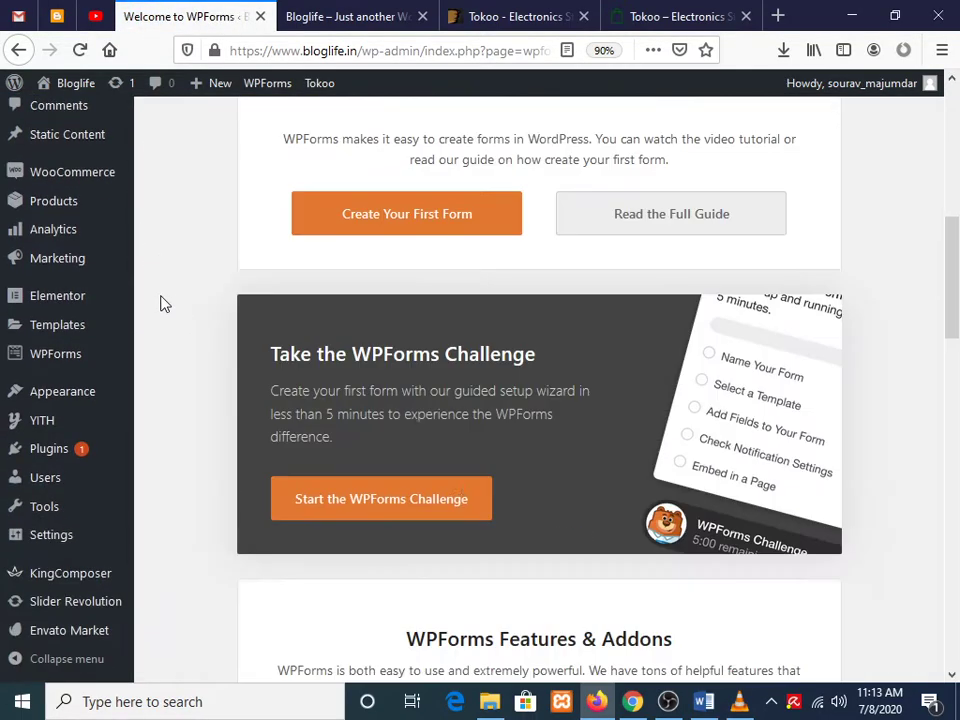
pyautogui.scroll(10, 195, 311)
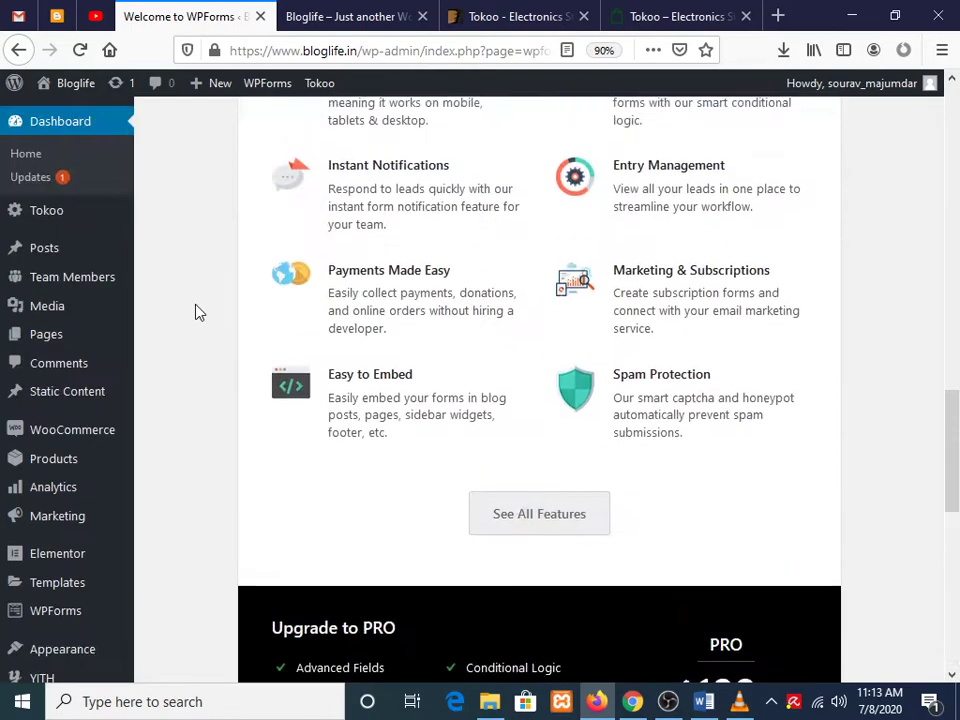
pyautogui.scroll(4, 195, 311)
pyautogui.click(64, 128)
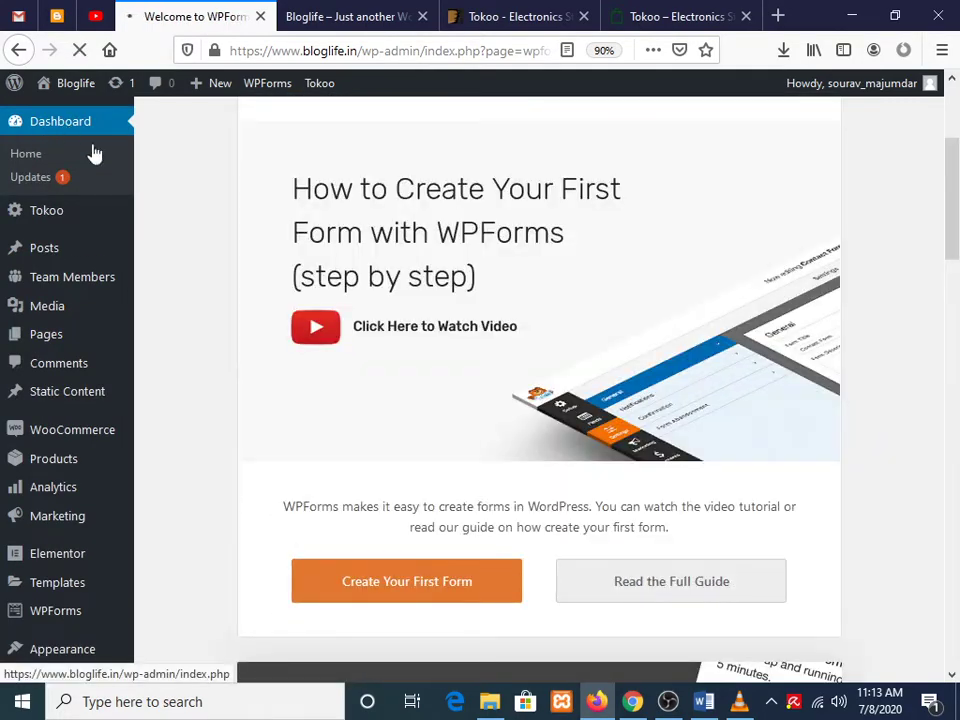
# Look through the dashboard widgets, run the WooCommerce setup wizard, and accept its new setup experience
pyautogui.scroll(3, 242, 246)
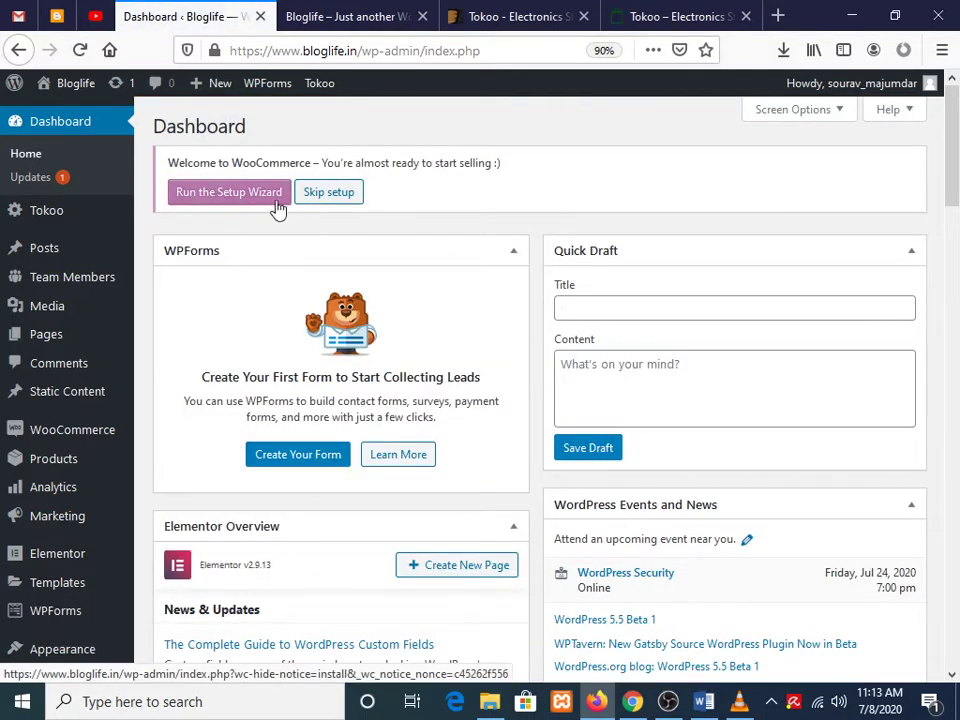
pyautogui.scroll(-8, 735, 234)
pyautogui.scroll(-15, 430, 380)
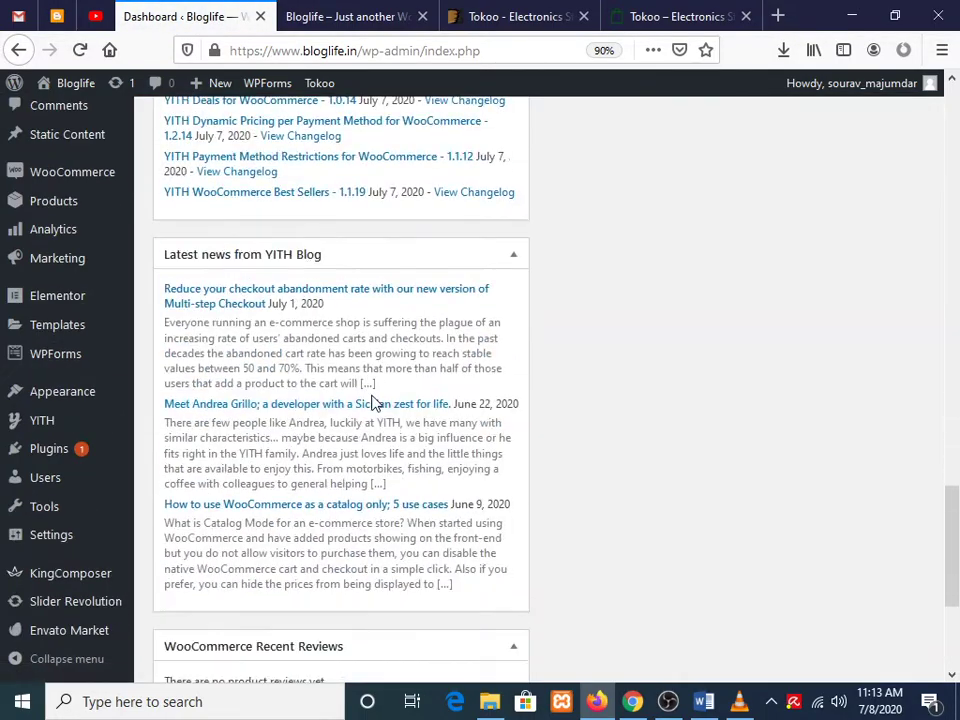
pyautogui.moveTo(954, 544); pyautogui.dragTo(957, 145)
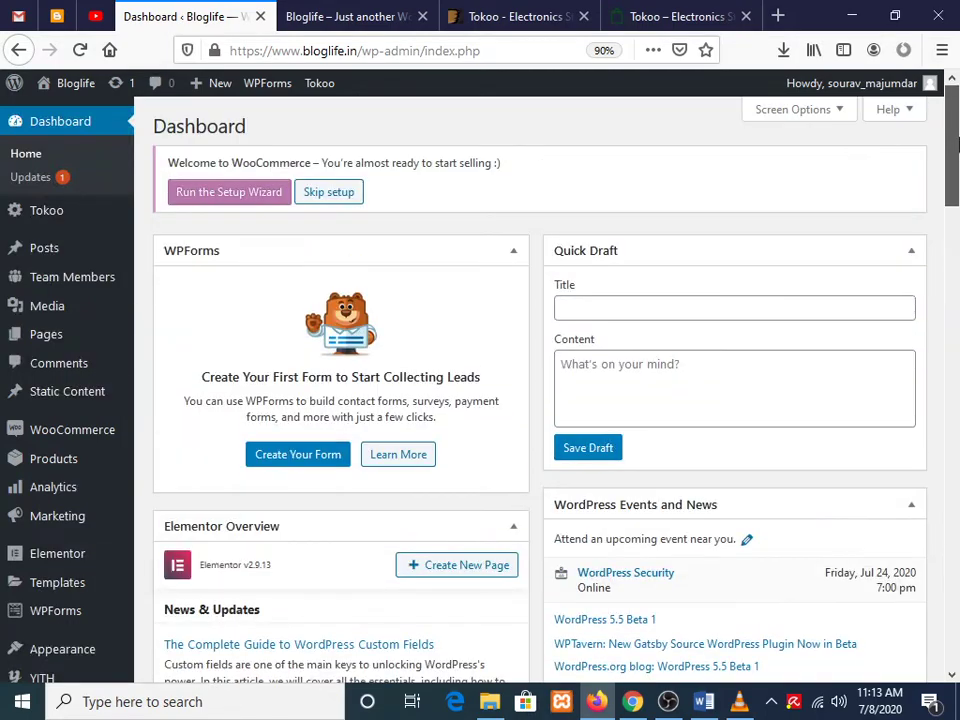
pyautogui.click(240, 198)
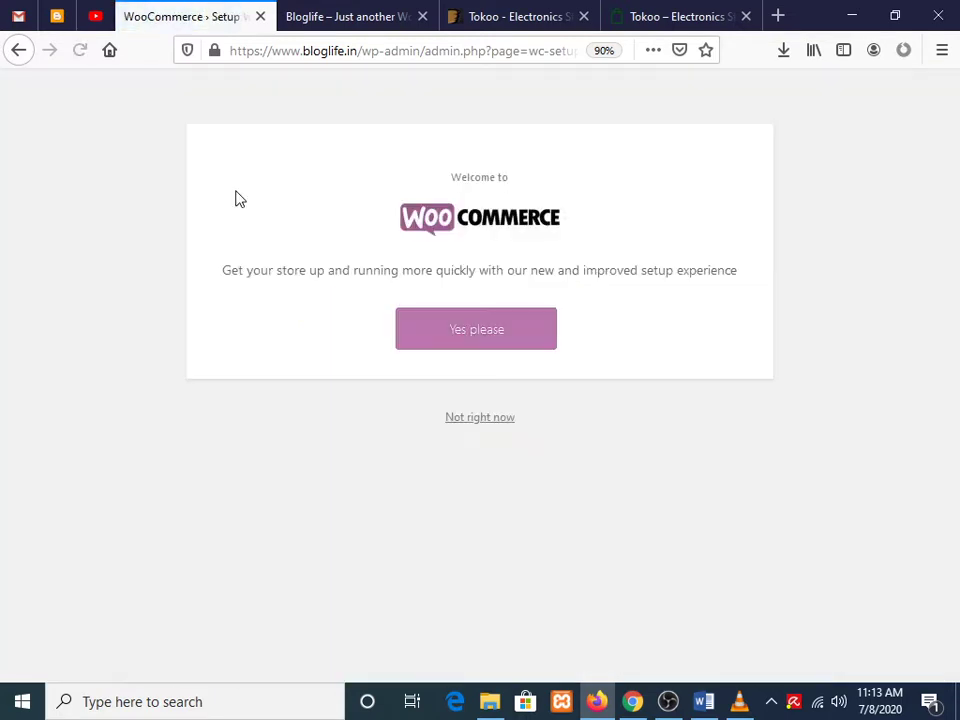
pyautogui.click(398, 345)
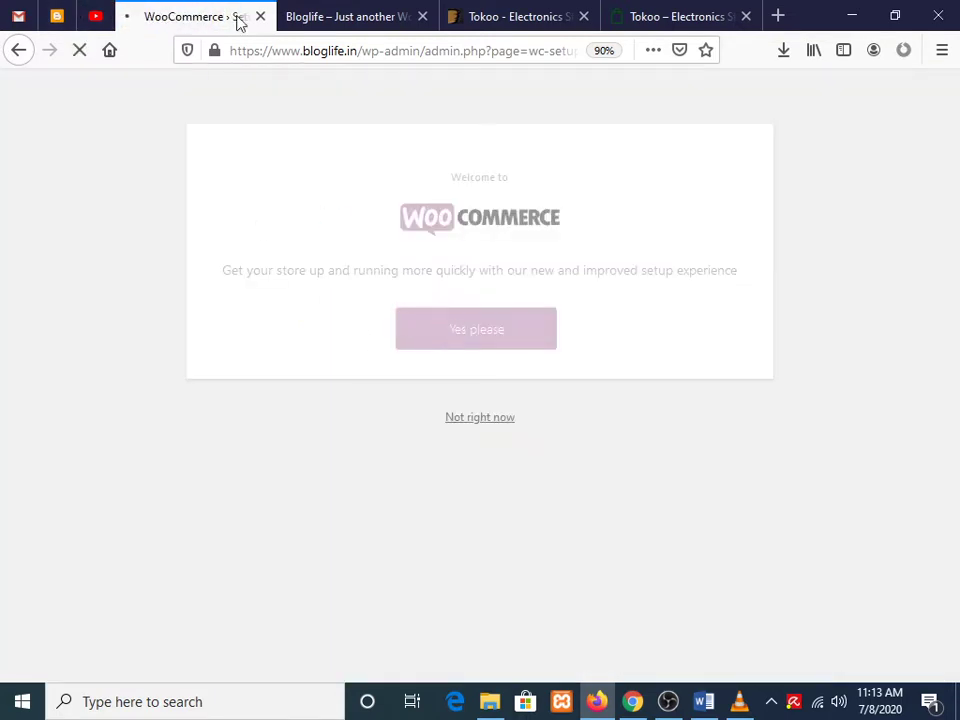
# Reload the Bloglife front page in its own browser tab and inspect it with the new theme
pyautogui.click(315, 22)
pyautogui.click(206, 12)
pyautogui.click(397, 22)
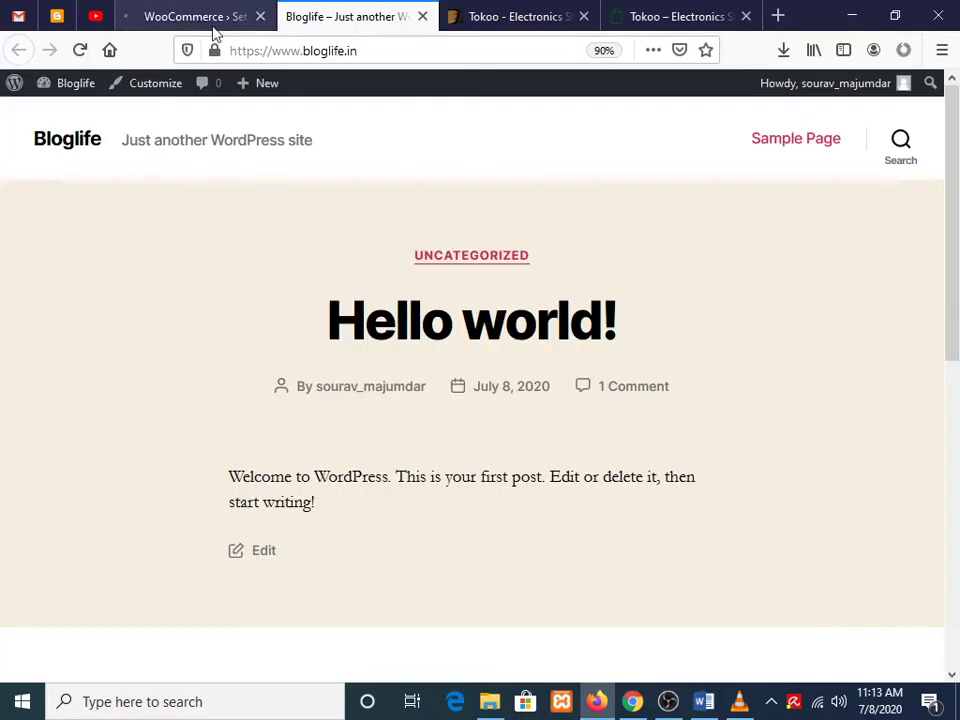
pyautogui.click(80, 50)
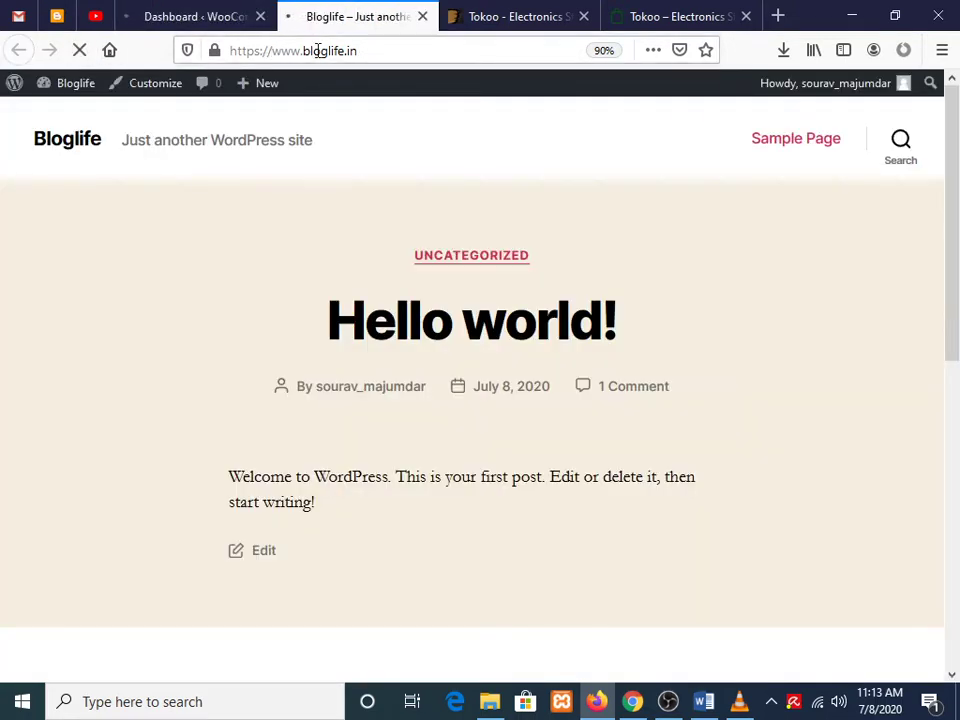
pyautogui.scroll(-10, 315, 220)
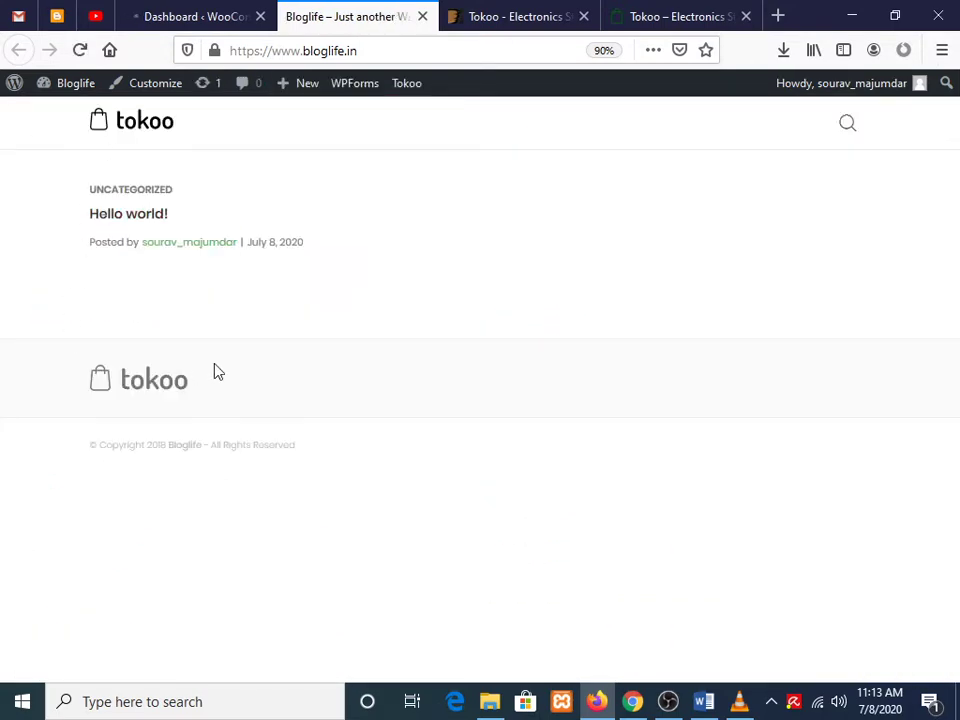
# Return to the WooCommerce setup wizard and fill in the store's first address line
pyautogui.click(213, 8)
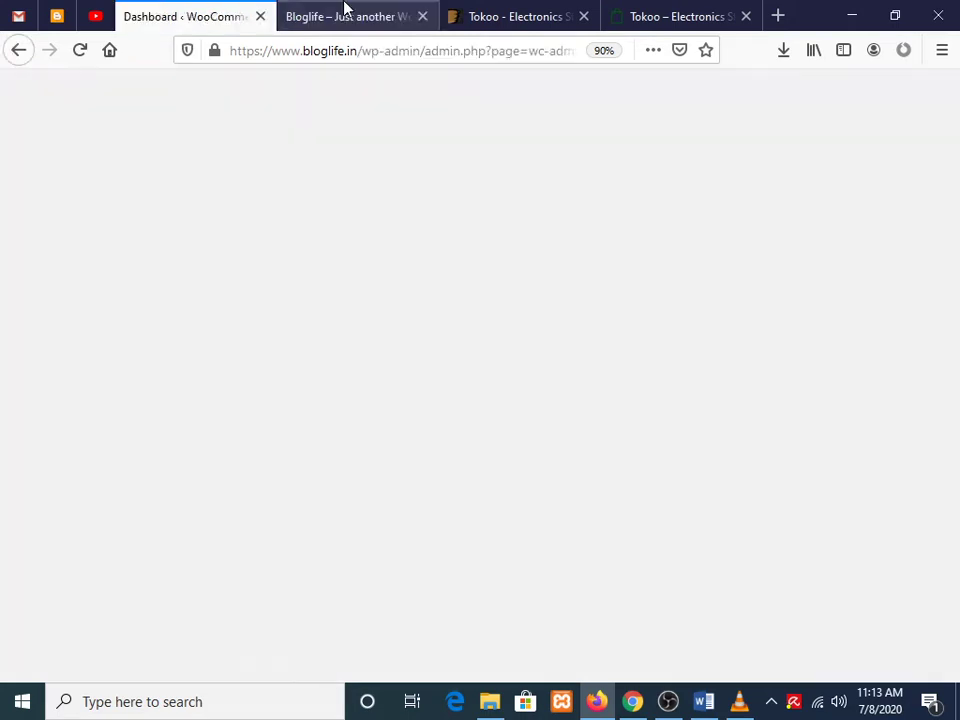
pyautogui.click(343, 8)
pyautogui.click(250, 9)
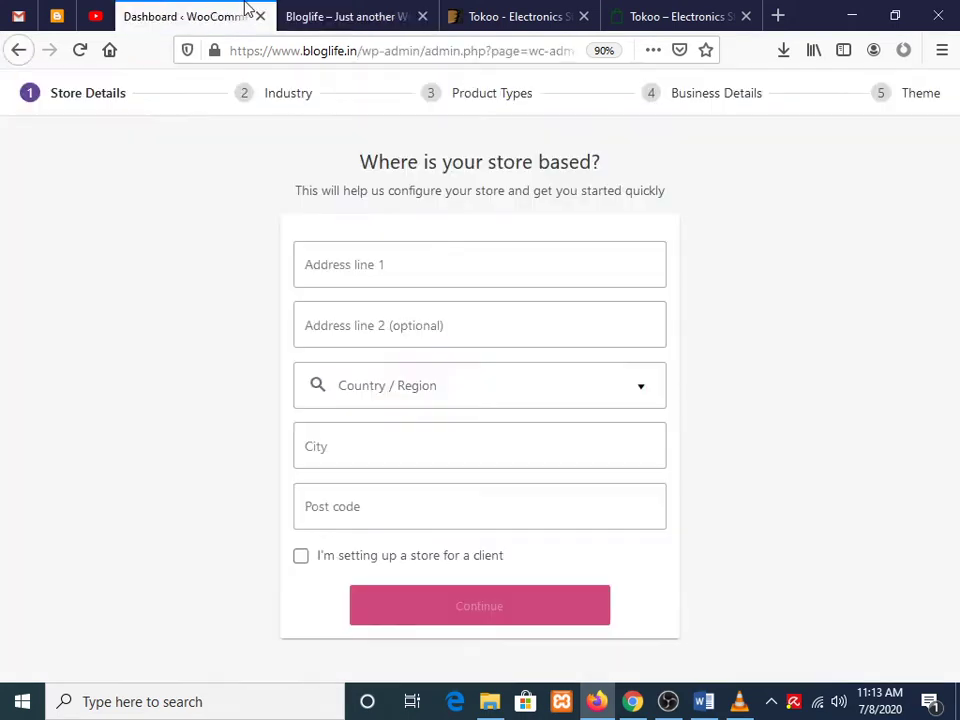
pyautogui.click(409, 262)
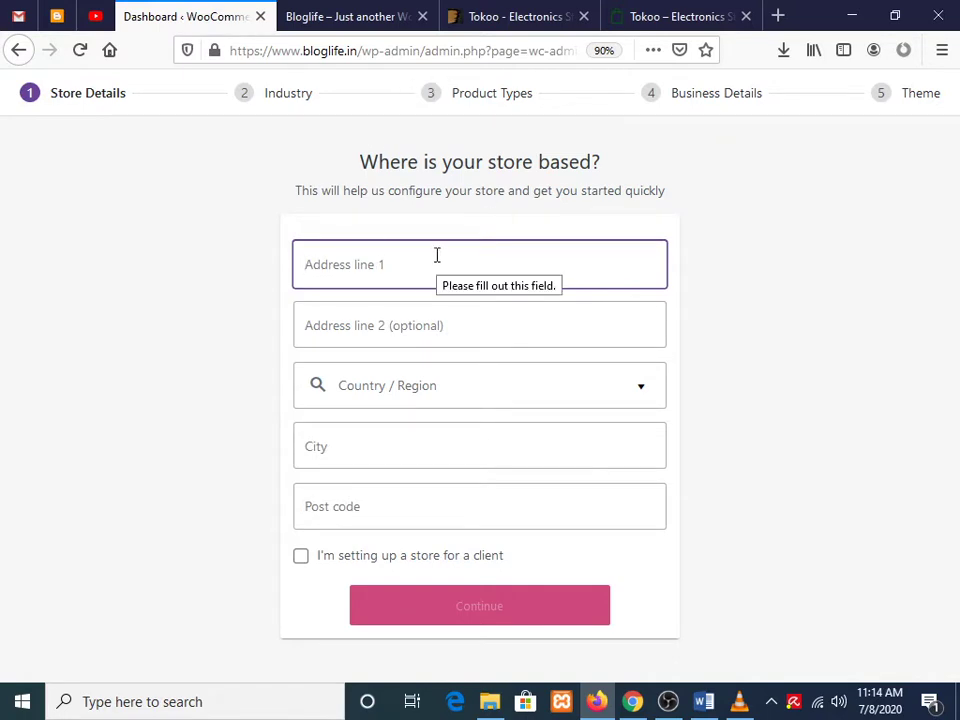
pyautogui.write('kolka')
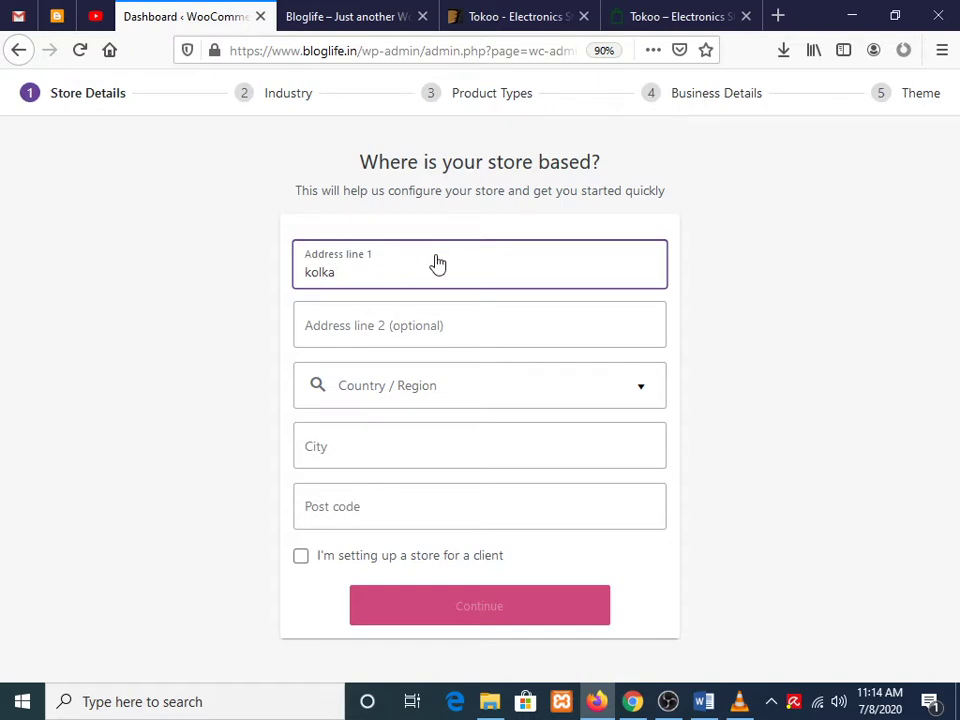
pyautogui.write('ta')
pyautogui.press('Tab')
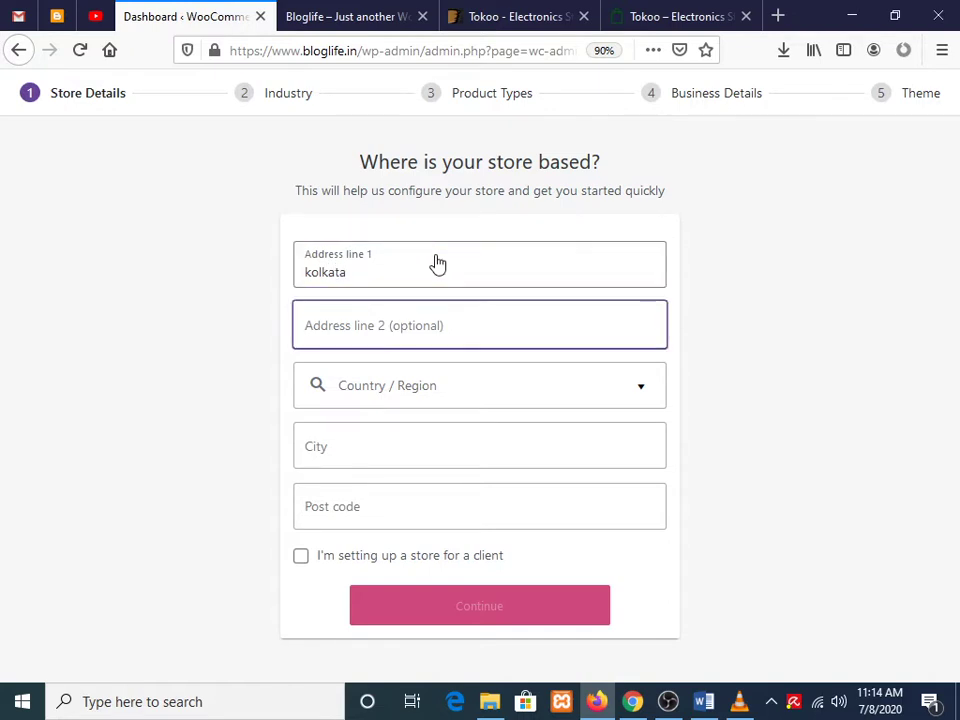
# Leave the second address line empty and set the store's country and region to India -- West Bengal
pyautogui.press('Tab')
pyautogui.write('india')
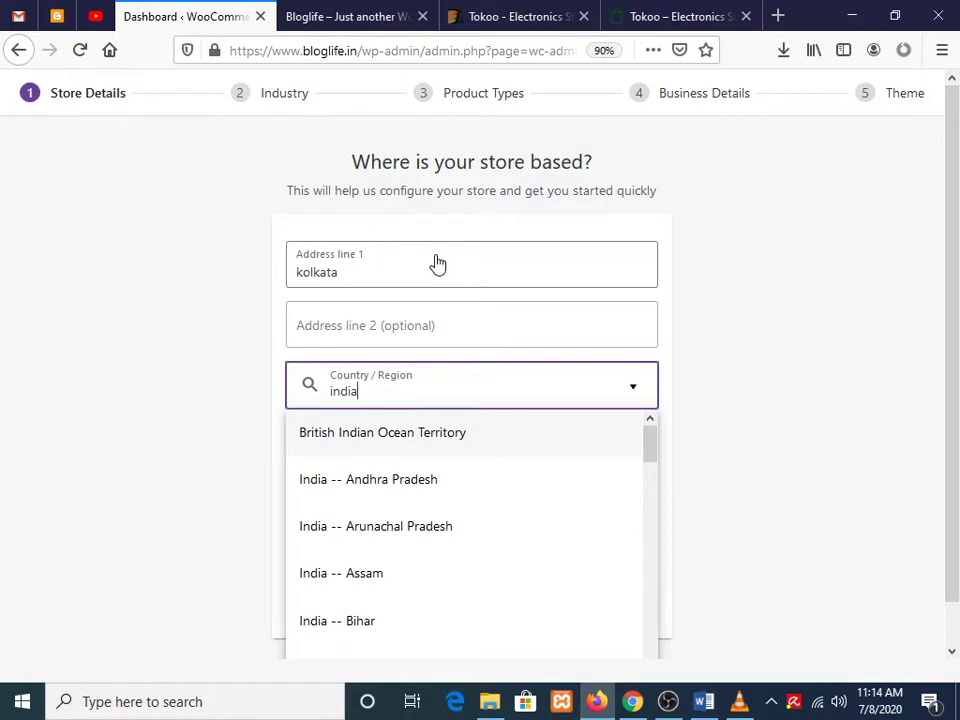
pyautogui.press('Down')
pyautogui.press('Down')
pyautogui.press('Down')
pyautogui.press('Down')
pyautogui.press('Down')
pyautogui.press('Down')
pyautogui.press('Down')
pyautogui.press('Down')
pyautogui.press('Down')
pyautogui.press('Down')
pyautogui.press('Down')
pyautogui.press('Down')
pyautogui.press('Down')
pyautogui.press('Down')
pyautogui.press('Down')
pyautogui.press('Down')
pyautogui.press('Down')
pyautogui.press('Down')
pyautogui.press('Down')
pyautogui.press('Down')
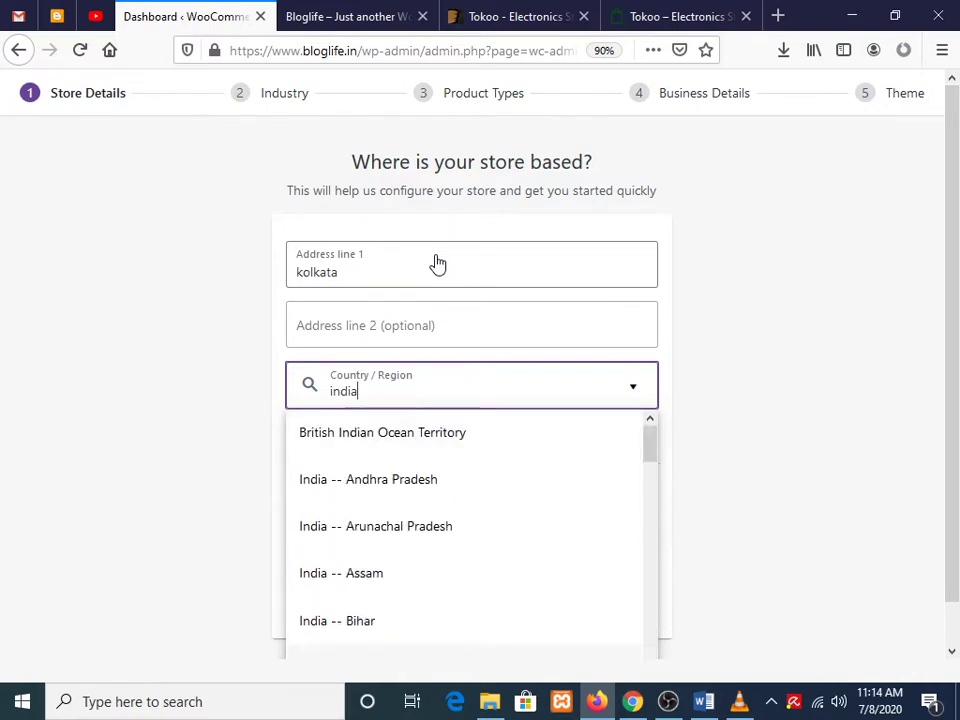
pyautogui.moveTo(649, 444); pyautogui.dragTo(634, 621)
pyautogui.click(396, 628)
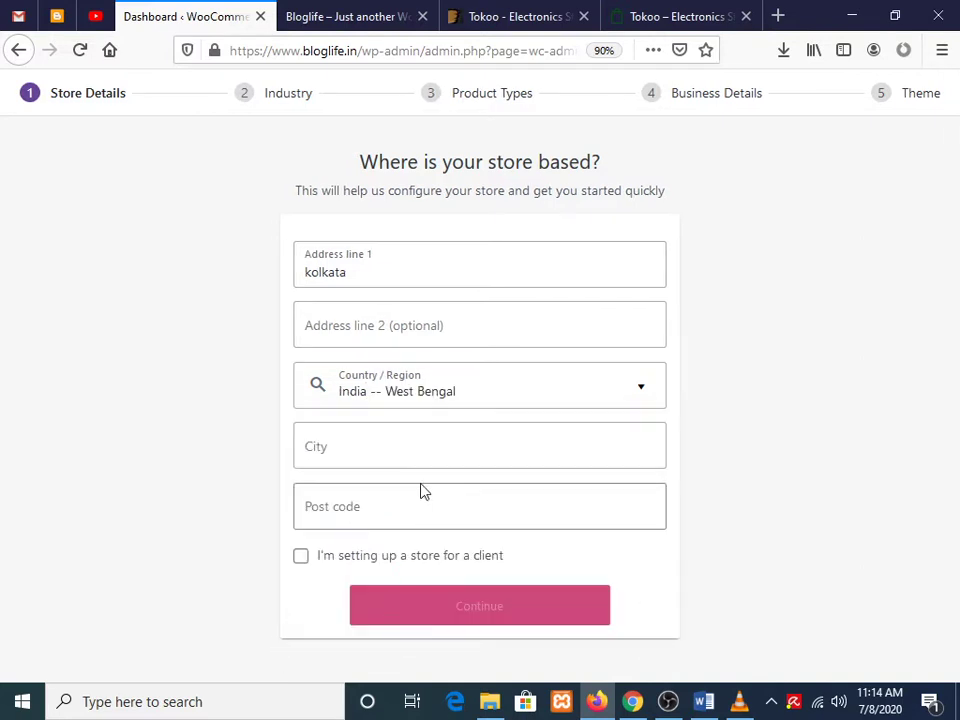
# Fill in the store's city and post code, and submit the store details without opting in to usage tracking
pyautogui.click(414, 443)
pyautogui.write('kolkata')
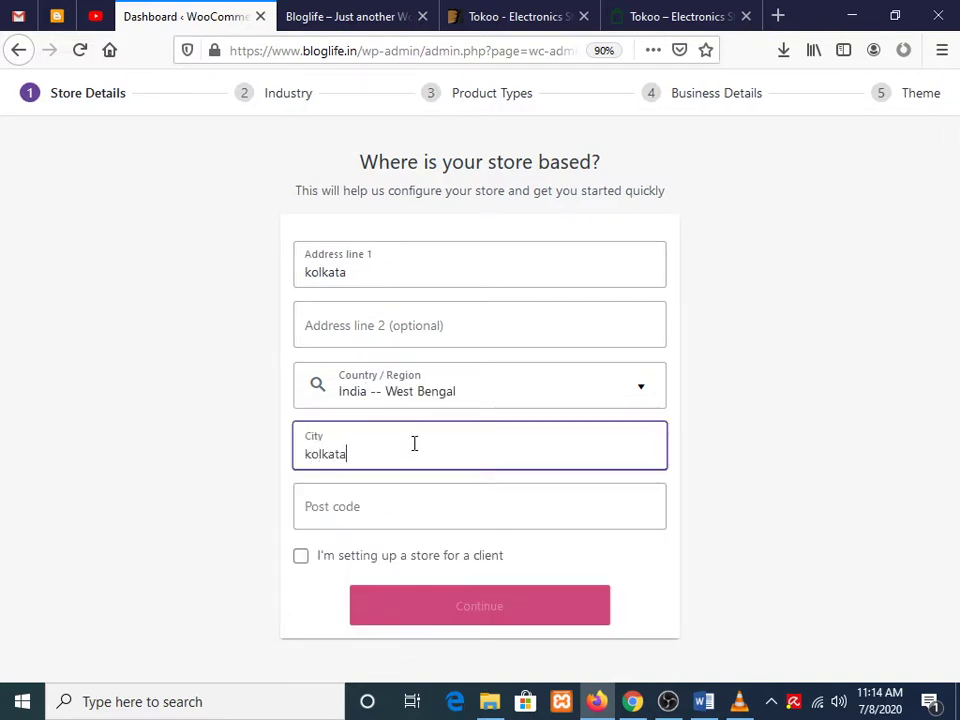
pyautogui.press('Tab')
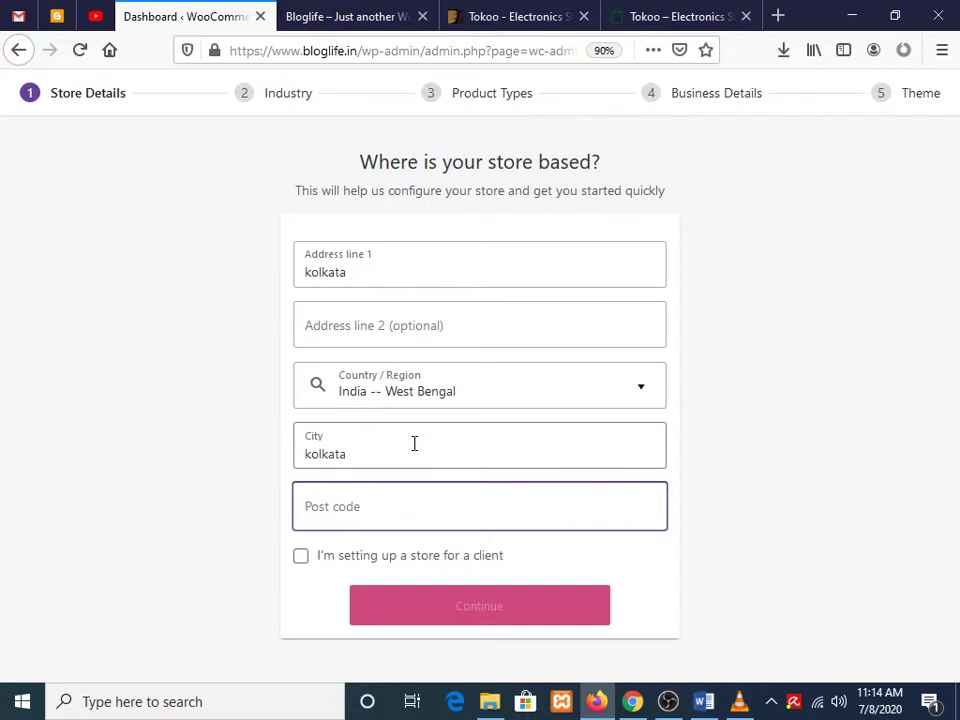
pyautogui.write('700014')
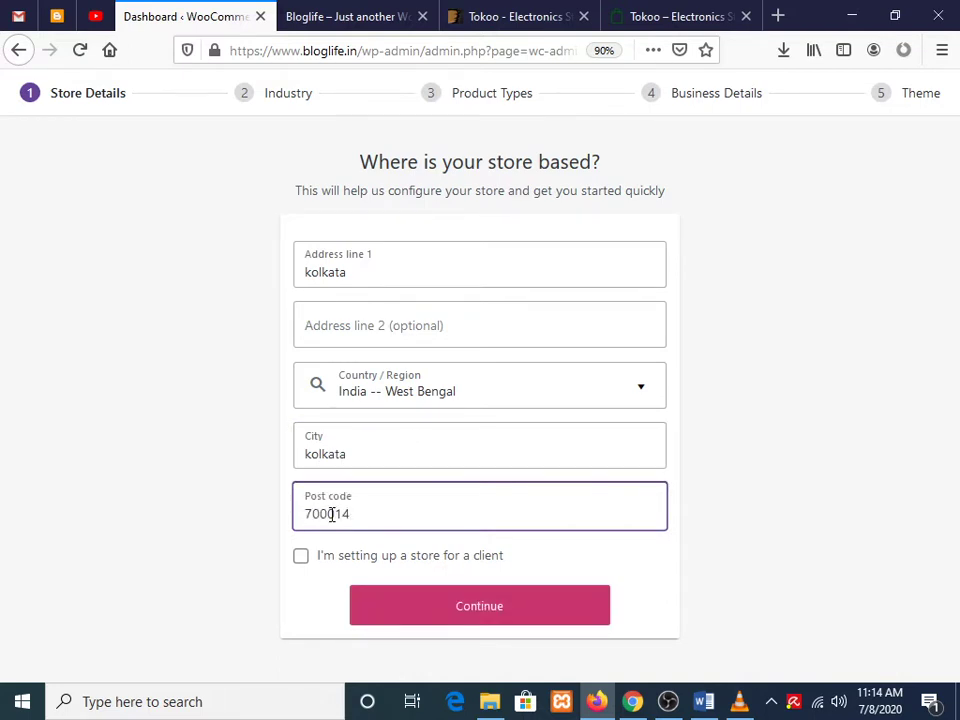
pyautogui.click(443, 606)
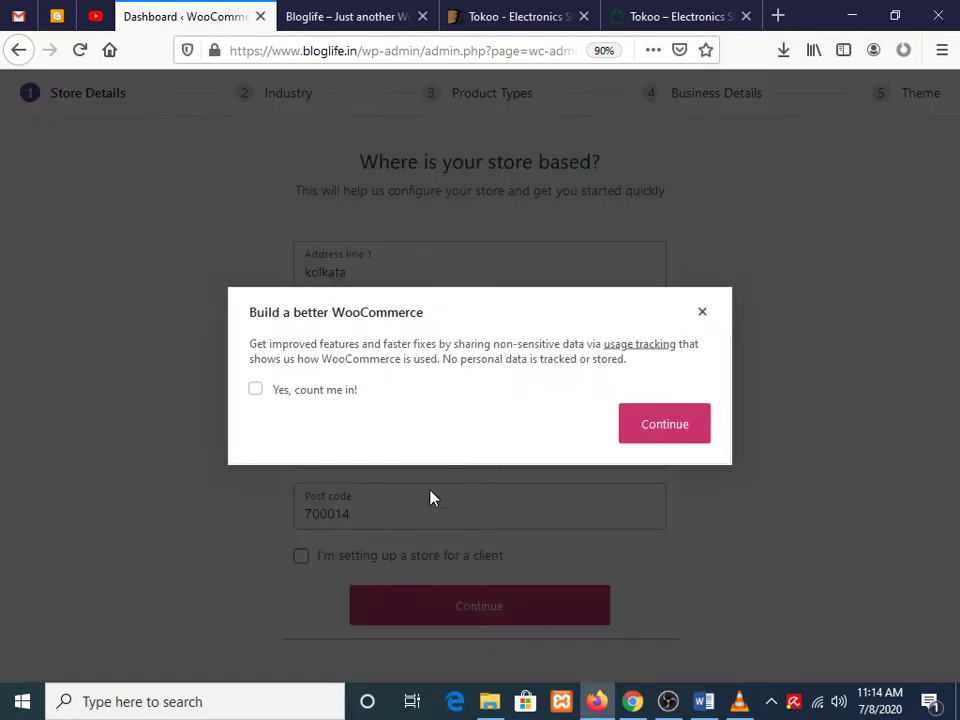
pyautogui.click(677, 426)
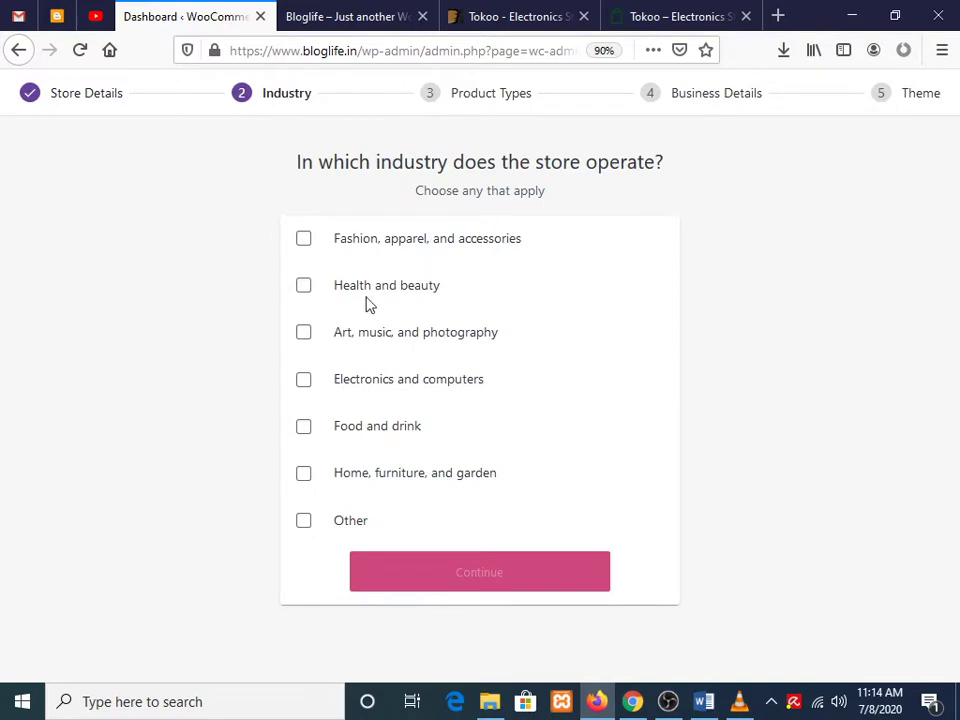
# Submit Other as the store's industry with no description, and add Downloads to the product types alongside physical products
pyautogui.click(303, 521)
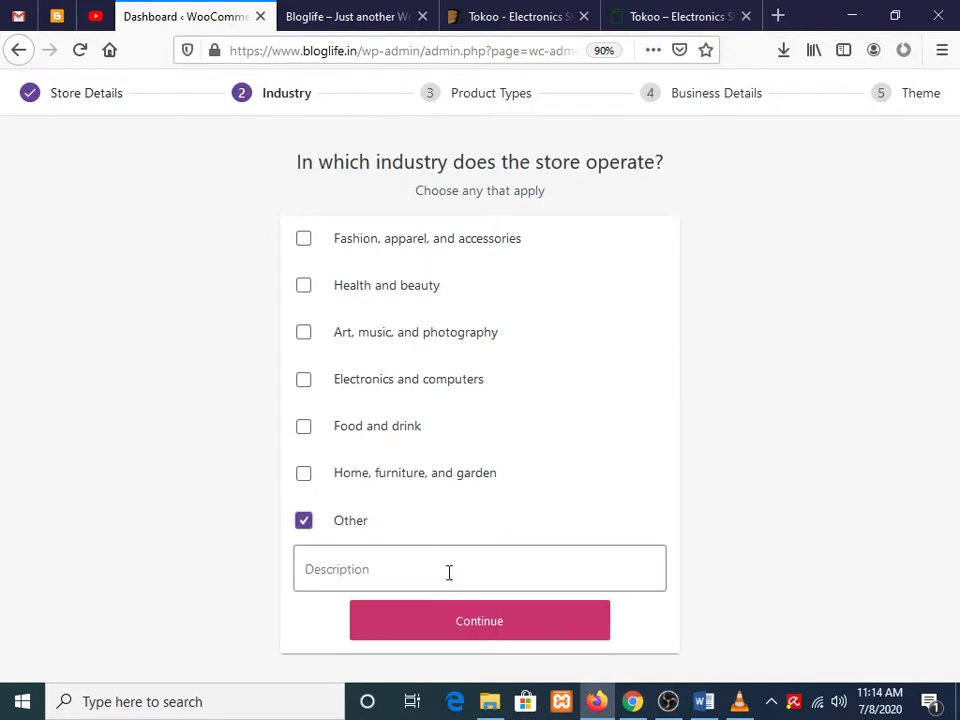
pyautogui.click(476, 628)
pyautogui.click(300, 262)
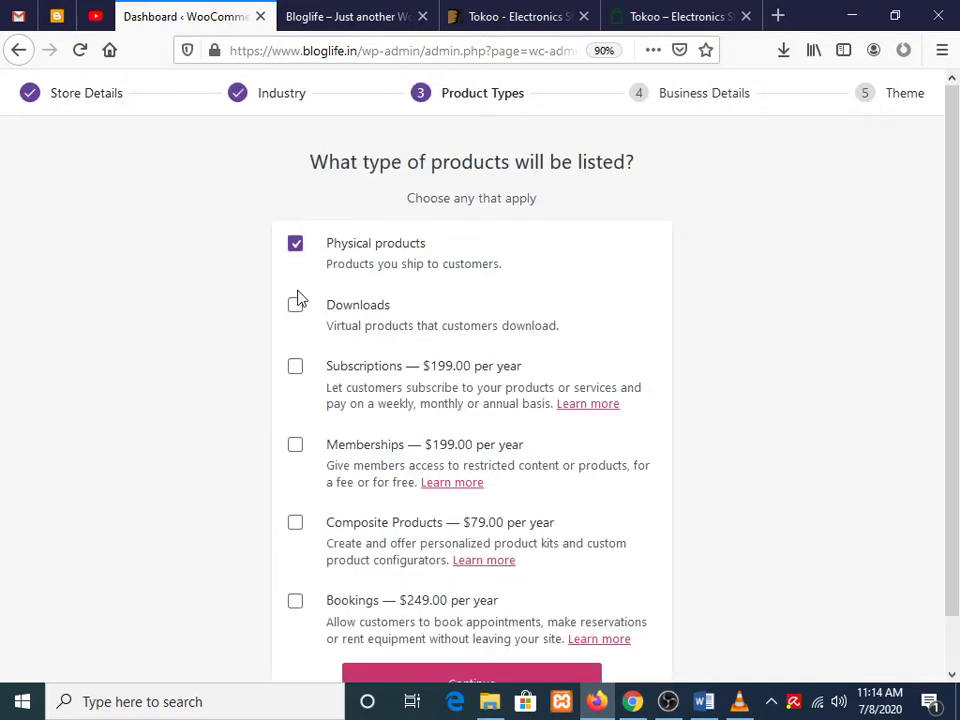
pyautogui.click(296, 306)
pyautogui.scroll(-1, 510, 385)
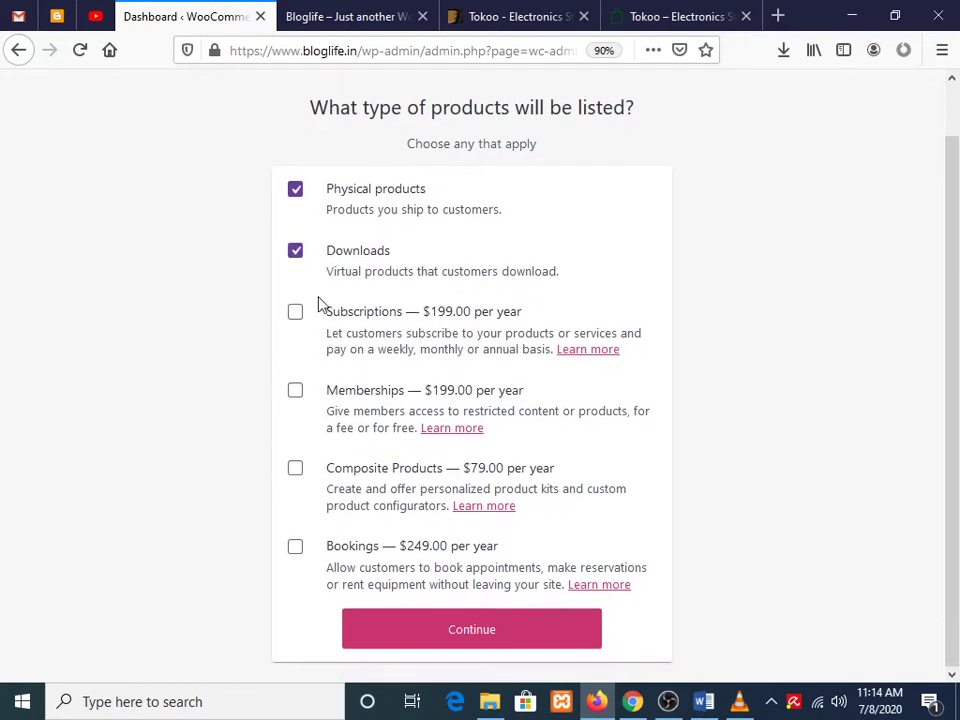
# Submit the product types with only Physical products and Downloads selected
pyautogui.moveTo(318, 306); pyautogui.dragTo(418, 328)
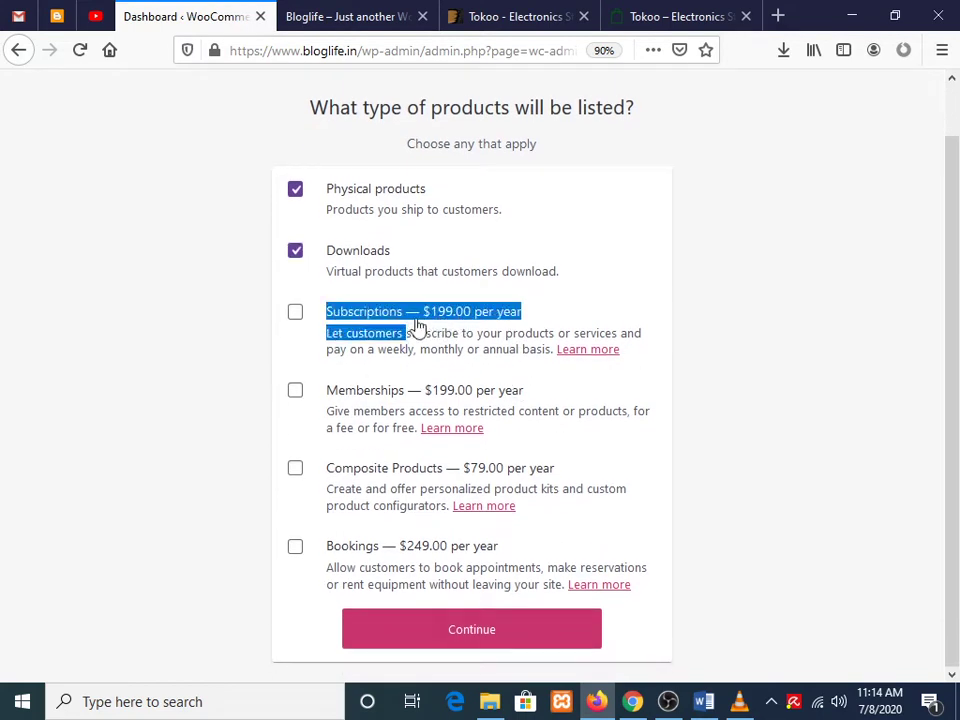
pyautogui.click(380, 398)
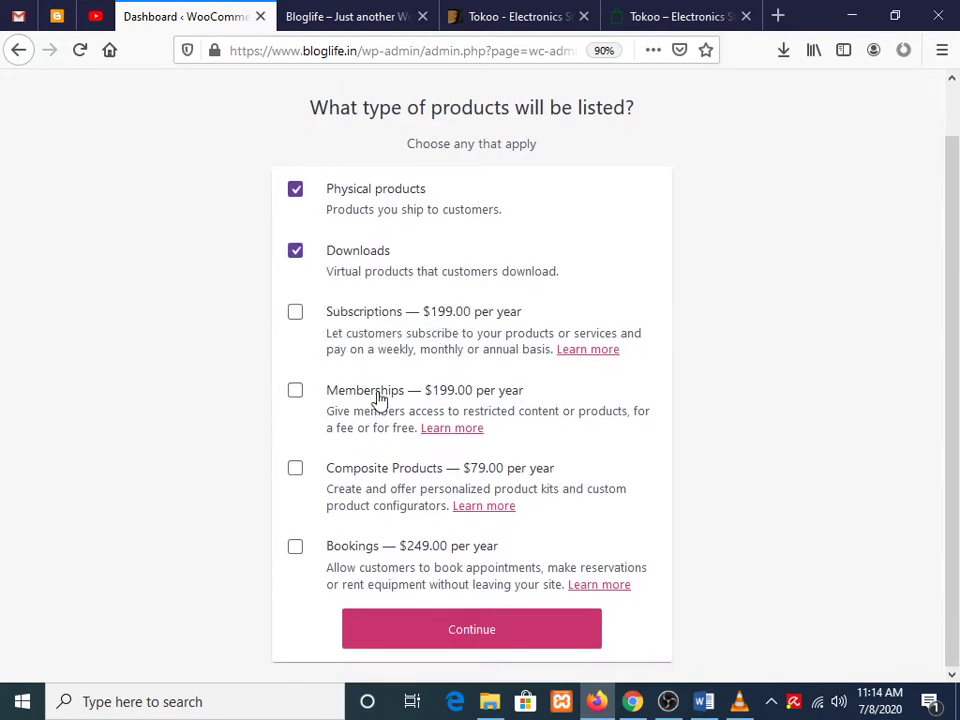
pyautogui.click(425, 625)
# Set the planned product count to "I don't have any products yet." and selling elsewhere to No
pyautogui.click(450, 290)
pyautogui.click(424, 337)
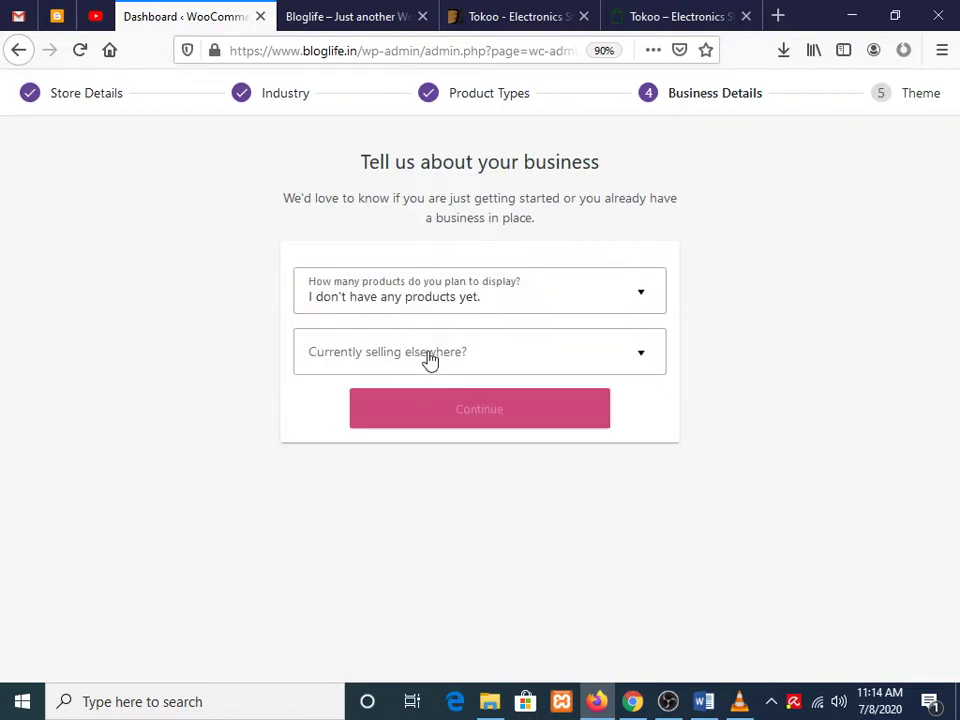
pyautogui.doubleClick(430, 360)
pyautogui.click(430, 358)
pyautogui.click(424, 403)
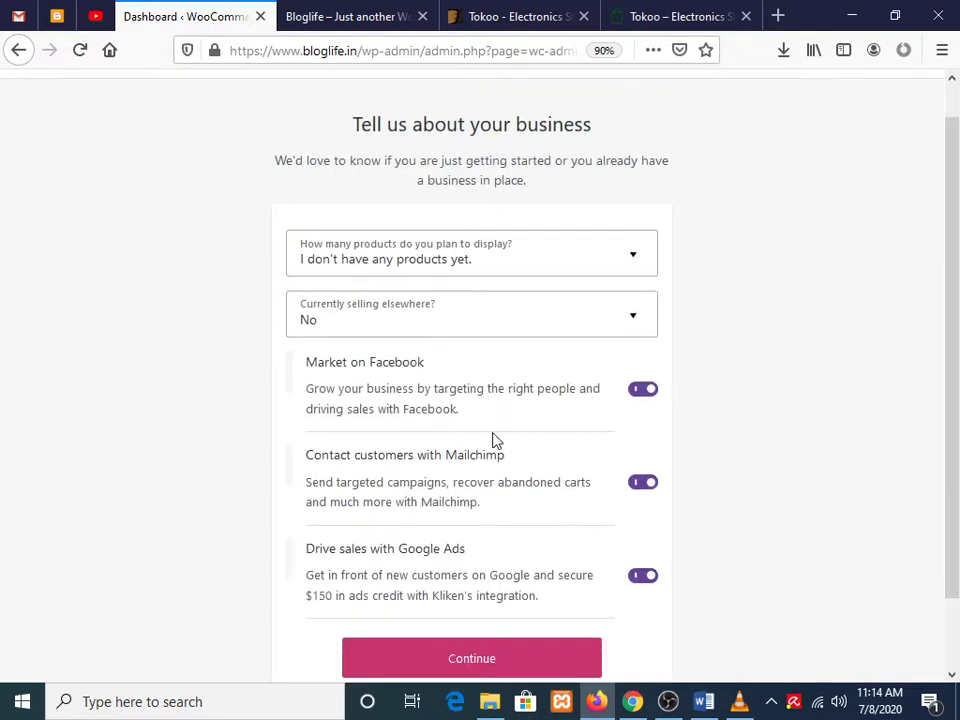
# Turn off the Facebook, Mailchimp and Google Ads extensions, and submit the business details
pyautogui.scroll(-3, 493, 439)
pyautogui.click(641, 247)
pyautogui.click(641, 362)
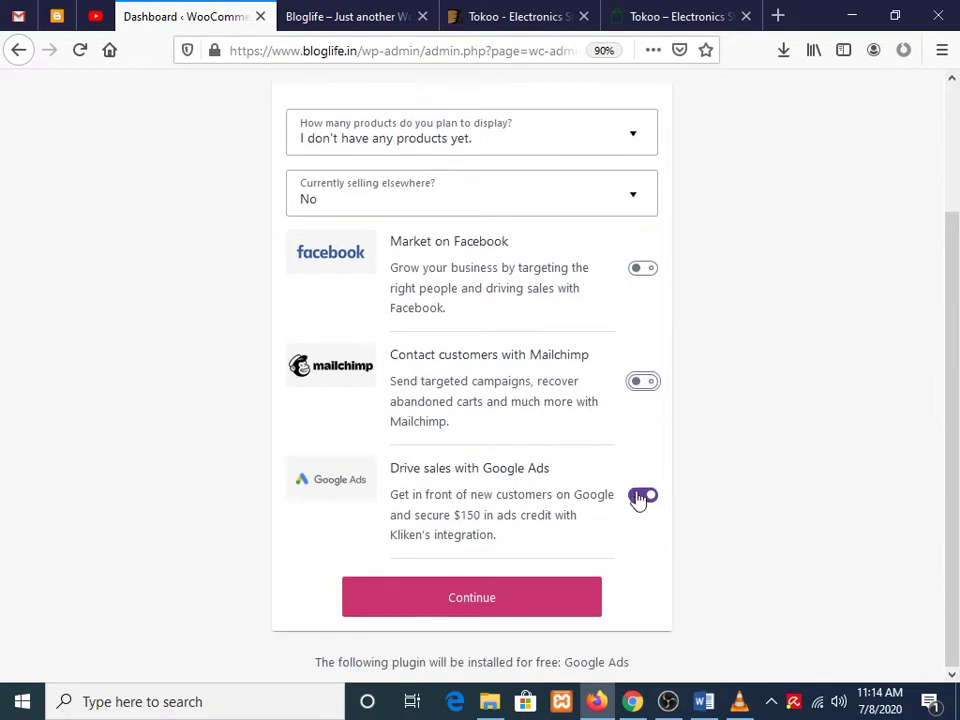
pyautogui.click(641, 496)
pyautogui.click(499, 630)
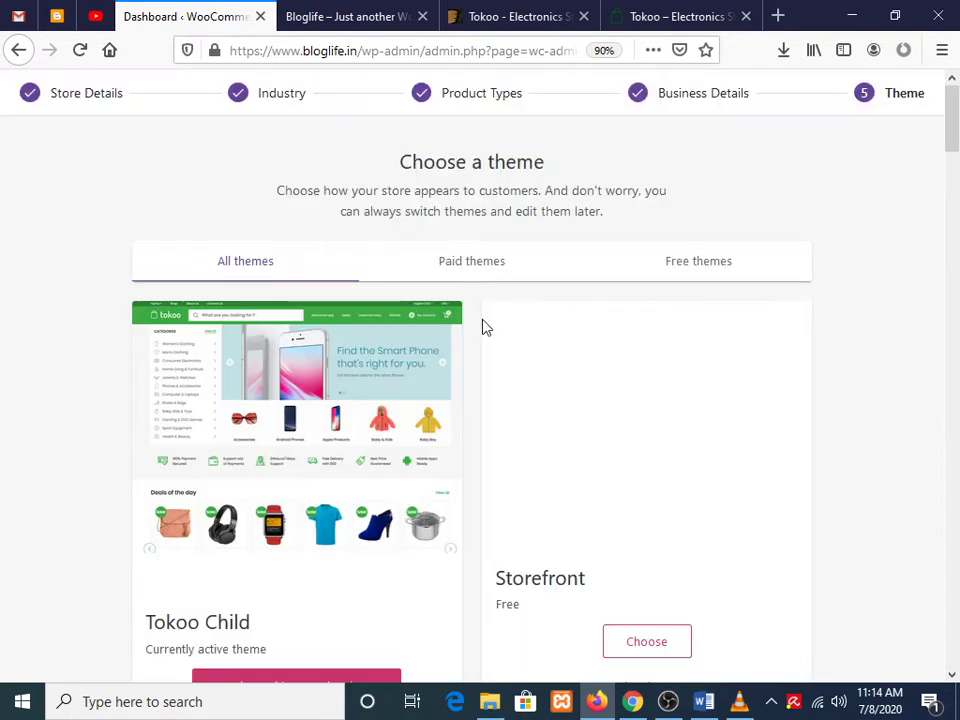
# Look through the offered store themes and continue with the active Tokoo Child theme
pyautogui.scroll(-5, 484, 327)
pyautogui.scroll(3, 520, 268)
pyautogui.scroll(-5, 668, 439)
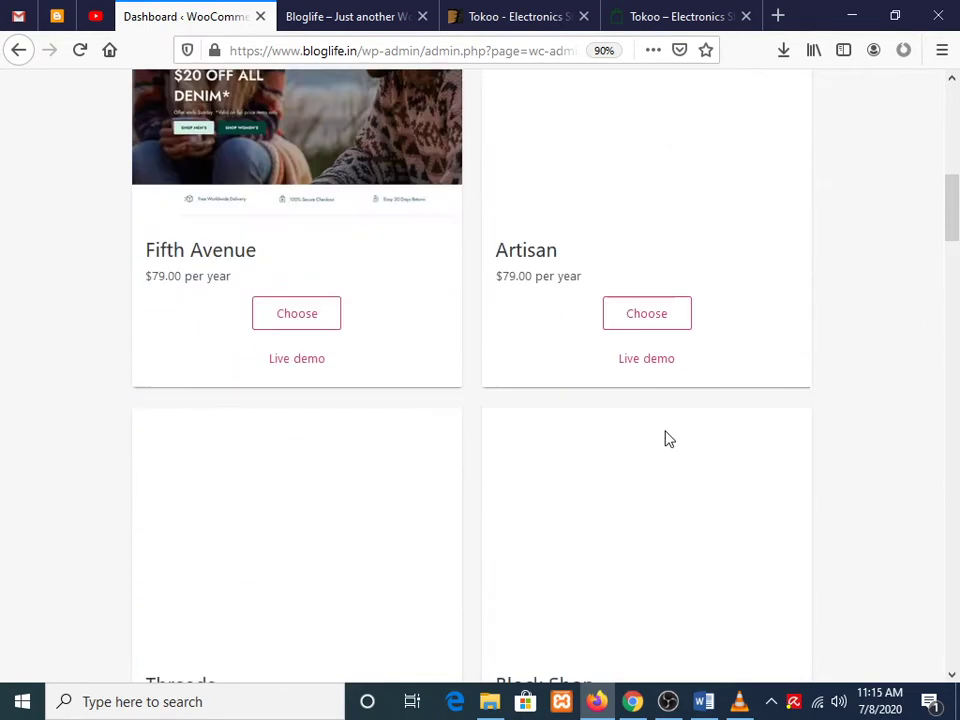
pyautogui.scroll(-8, 668, 439)
pyautogui.scroll(15, 141, 371)
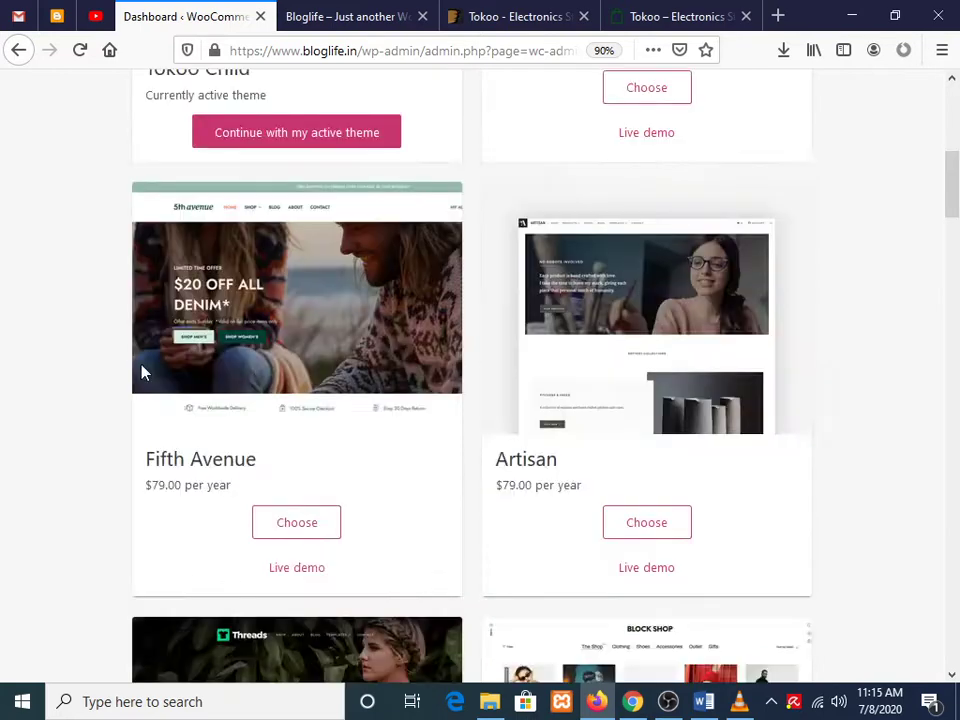
pyautogui.scroll(-3, 300, 380)
pyautogui.scroll(-1, 300, 380)
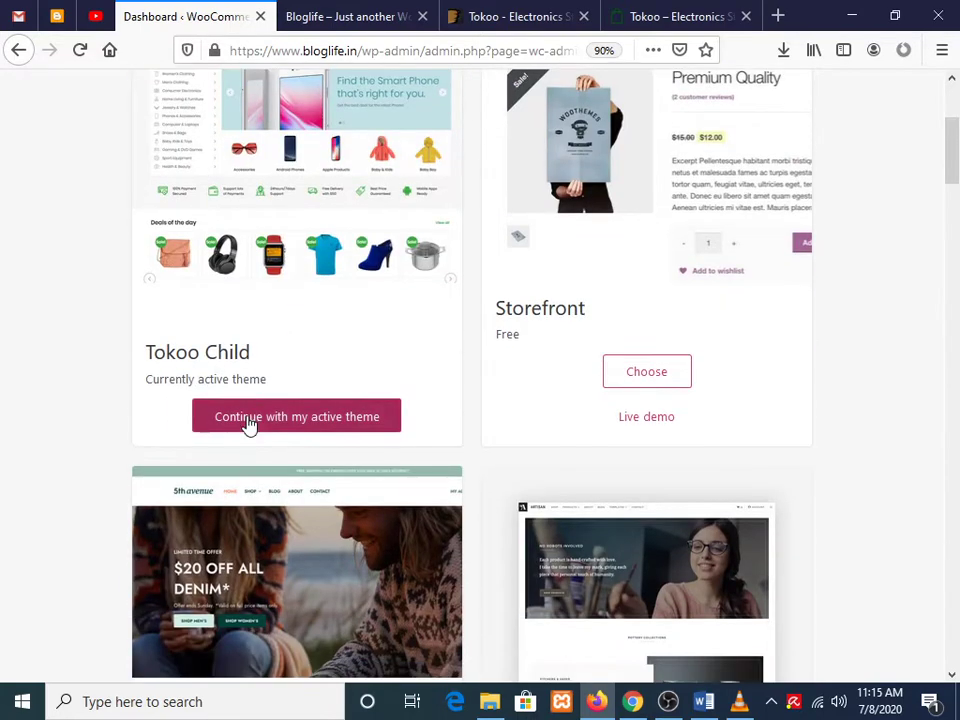
pyautogui.click(246, 424)
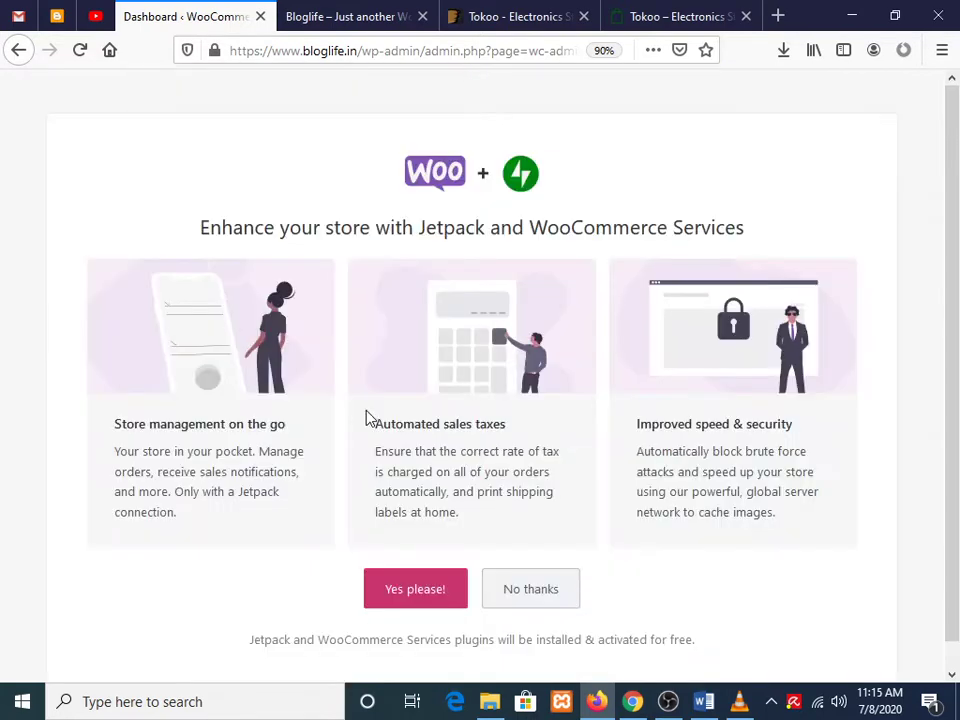
# Decline the Jetpack and WooCommerce Services offer, and dismiss the setup welcome message
pyautogui.scroll(-1, 388, 332)
pyautogui.click(572, 570)
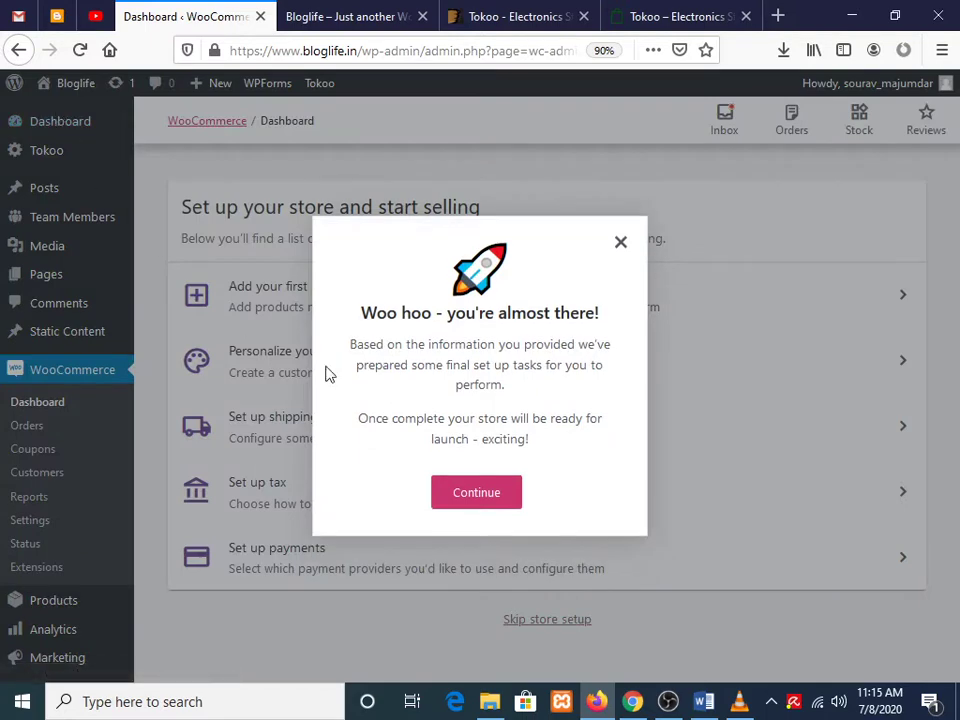
pyautogui.click(620, 255)
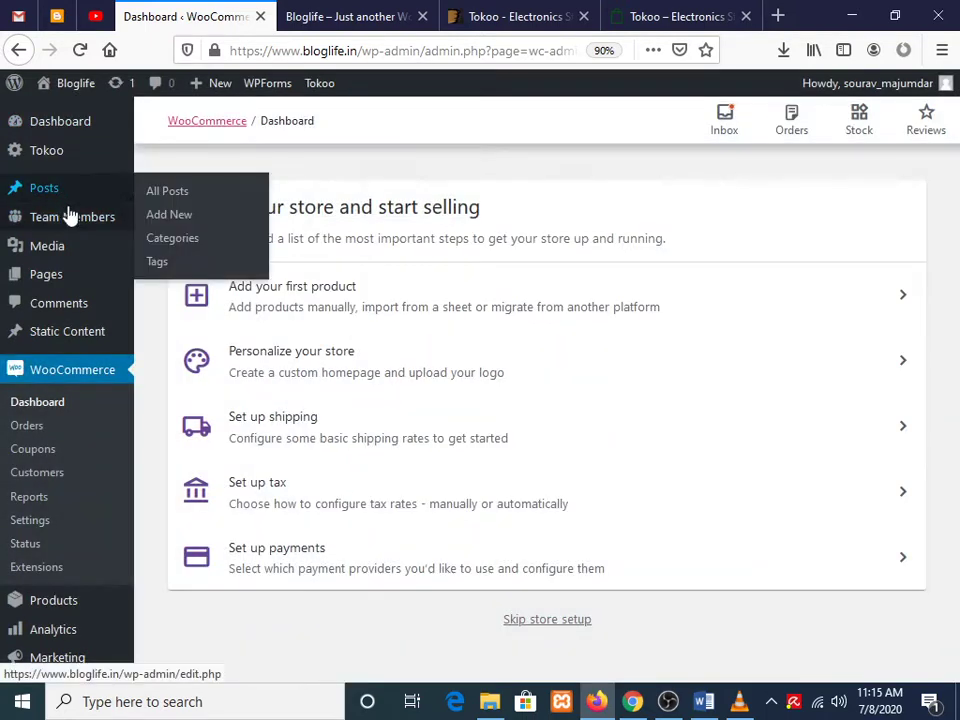
# Open the Tokoo theme options and look over the settings page and the WordPress admin menu
pyautogui.click(48, 153)
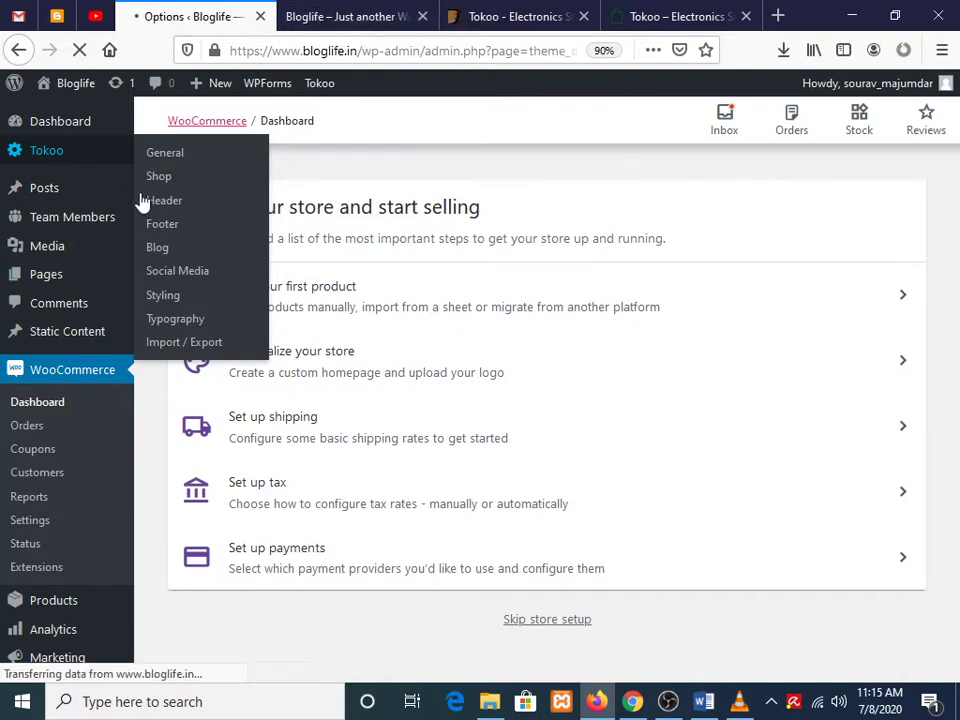
pyautogui.click(347, 12)
pyautogui.hotkey('ctrl', 'shift', 'Tab')
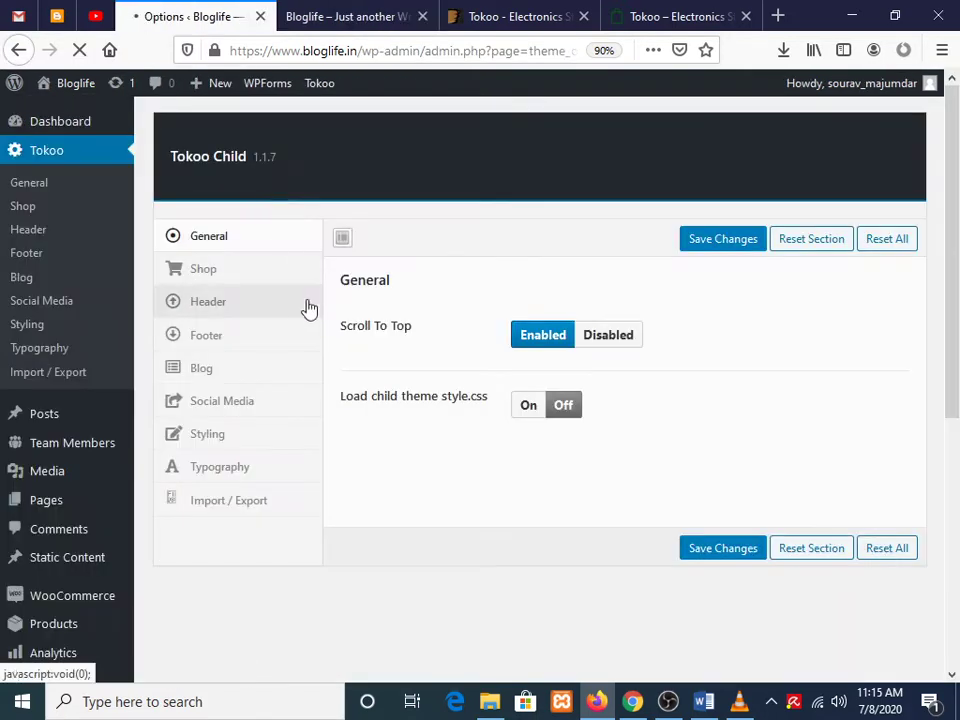
pyautogui.scroll(-5, 312, 307)
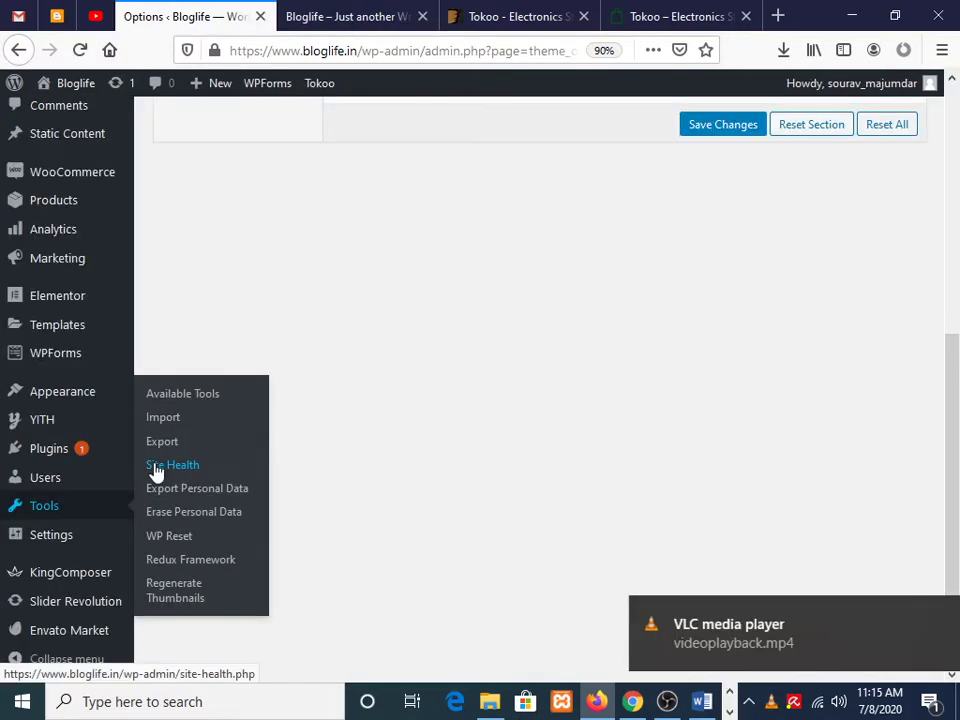
pyautogui.click(926, 613)
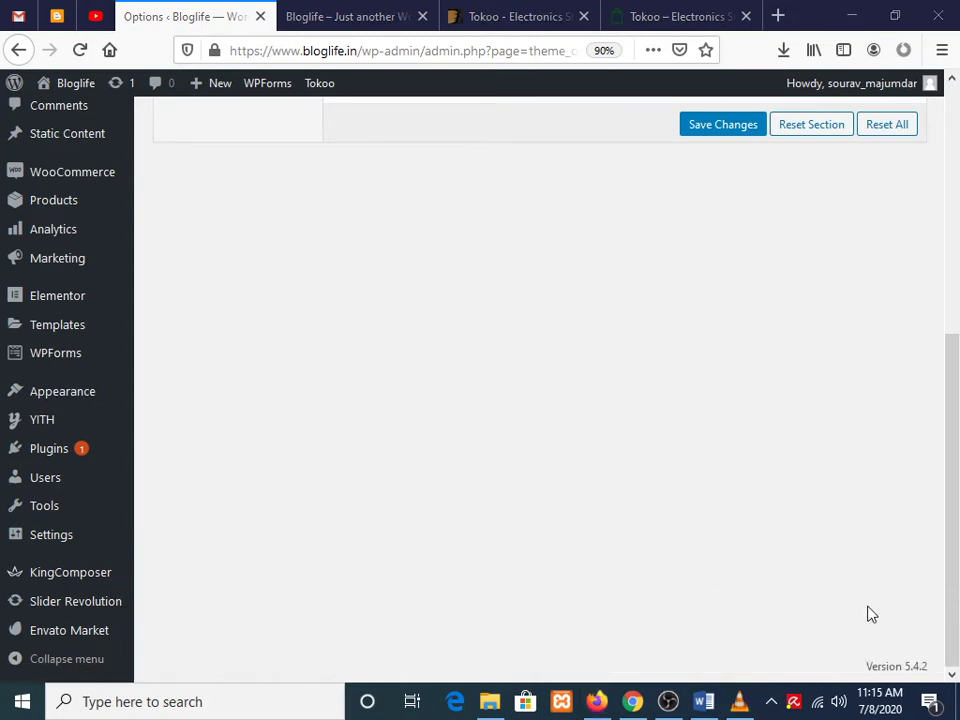
# Open the Envato Market settings at the API token field, and switch to the Tokoo license PDF in File Explorer
pyautogui.click(68, 641)
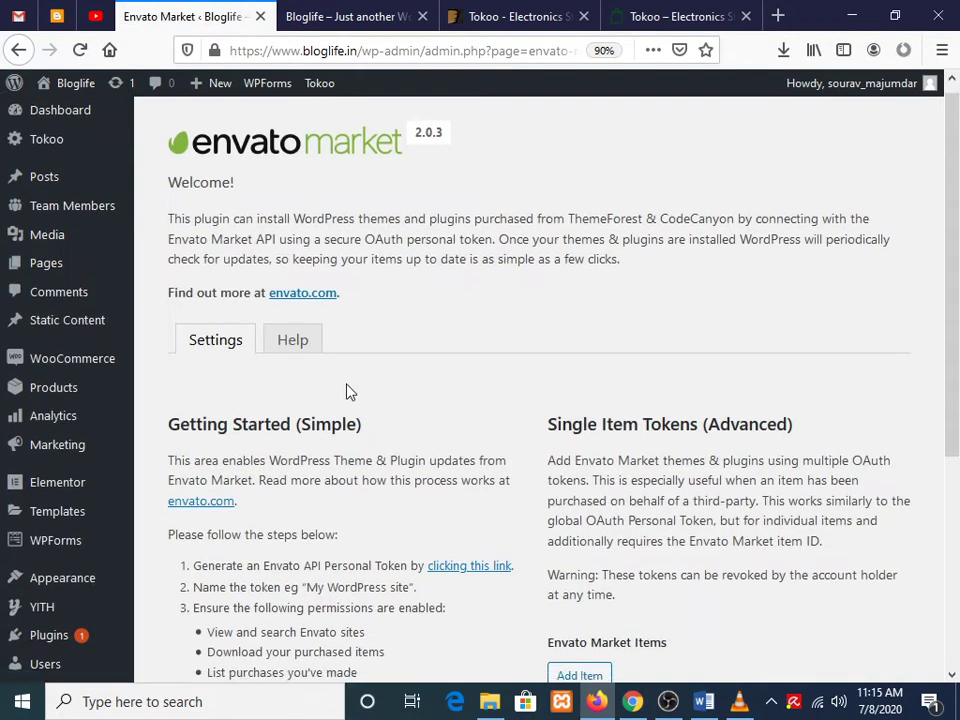
pyautogui.scroll(-4, 348, 390)
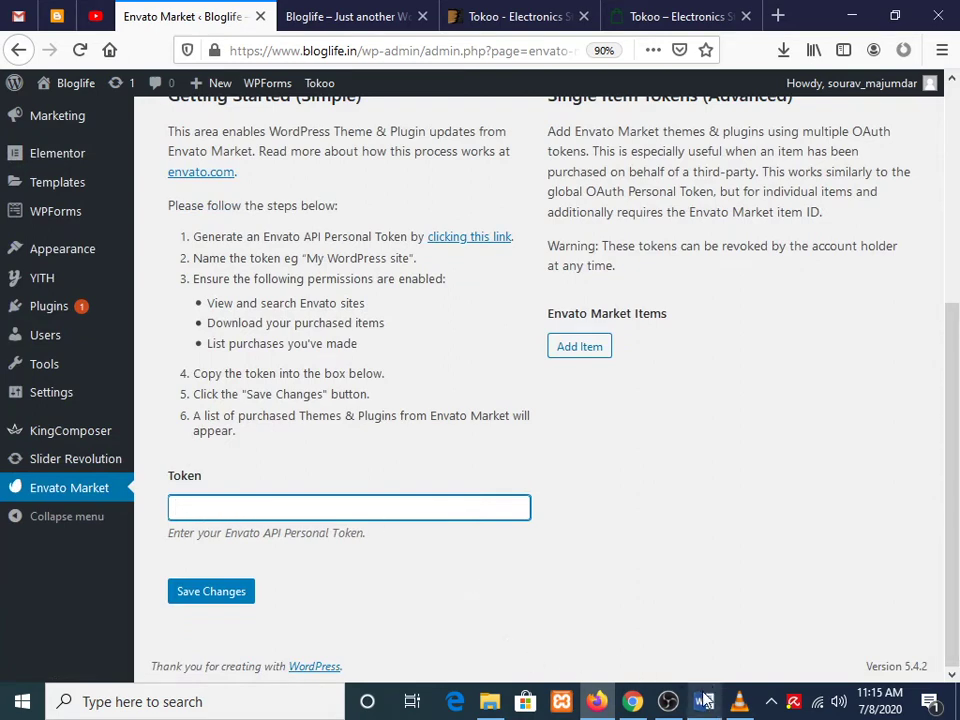
pyautogui.click(852, 12)
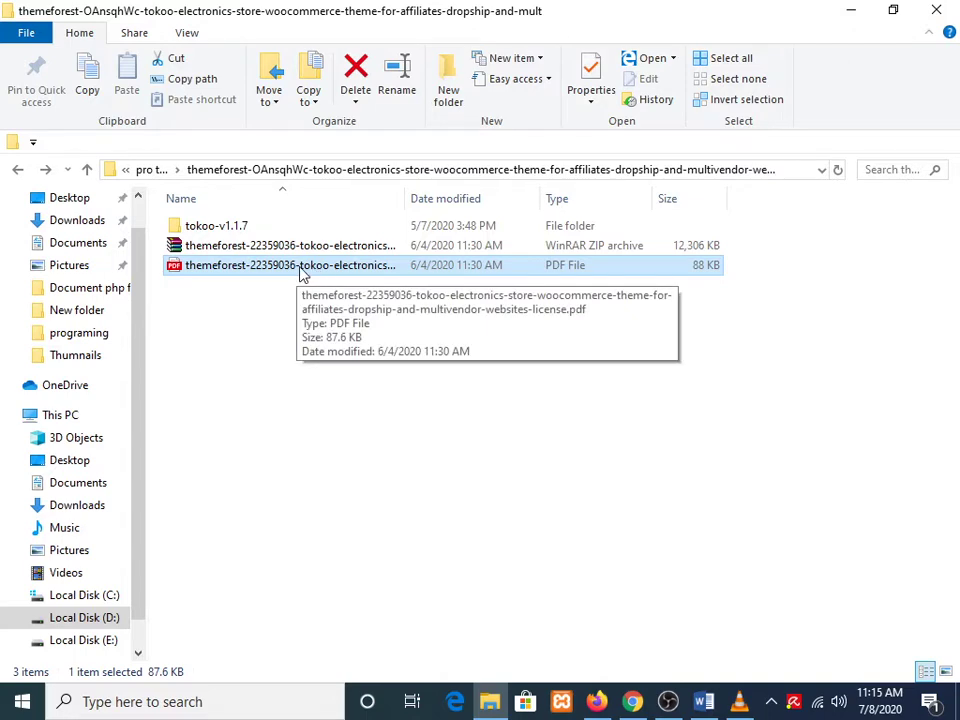
# Switch to OBS Studio, show the Color Source over part of the captured screen, and return to File Explorer
pyautogui.click(667, 701)
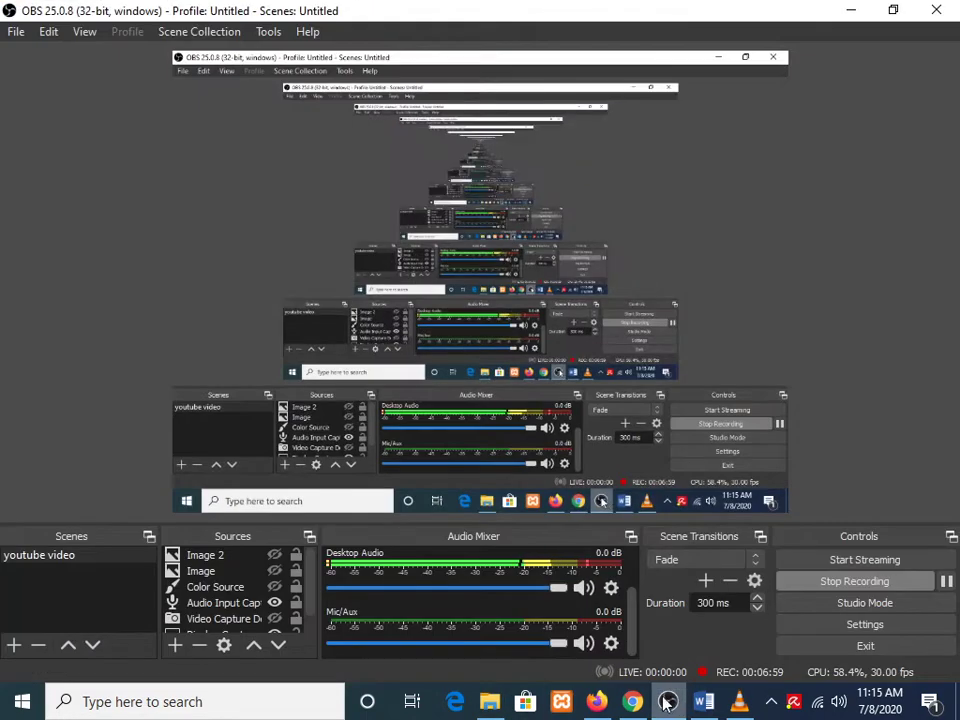
pyautogui.doubleClick(274, 593)
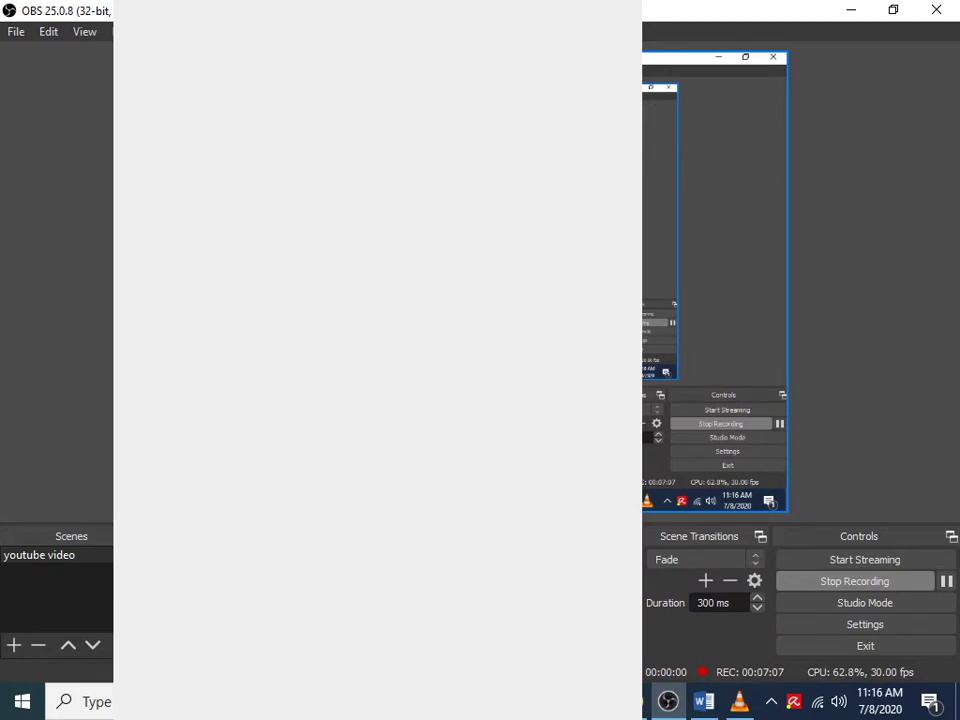
pyautogui.click(666, 704)
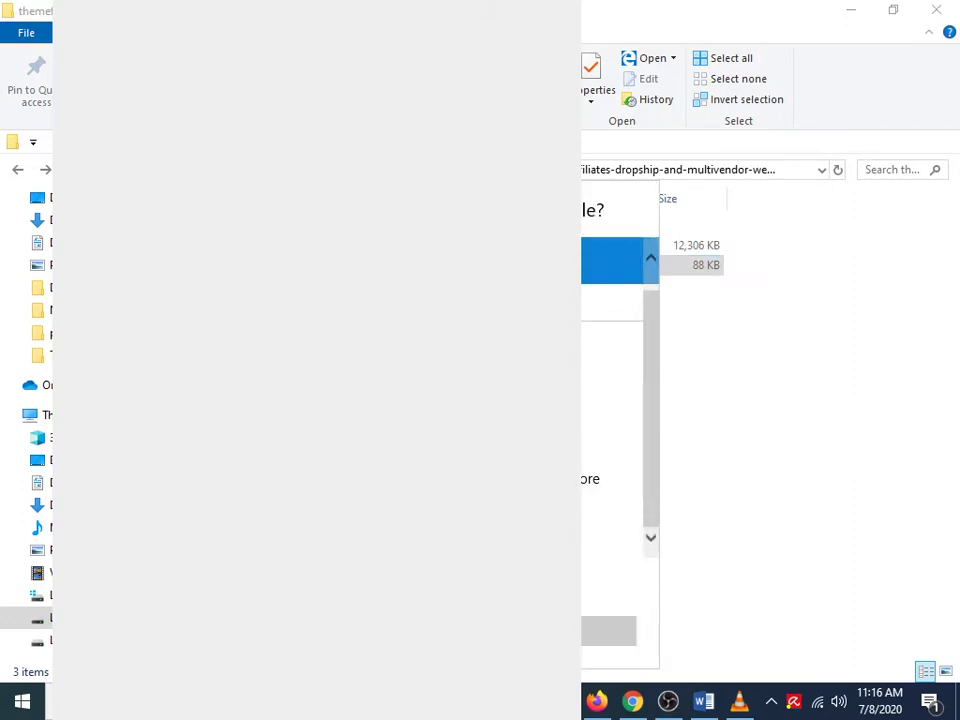
pyautogui.press('Escape')
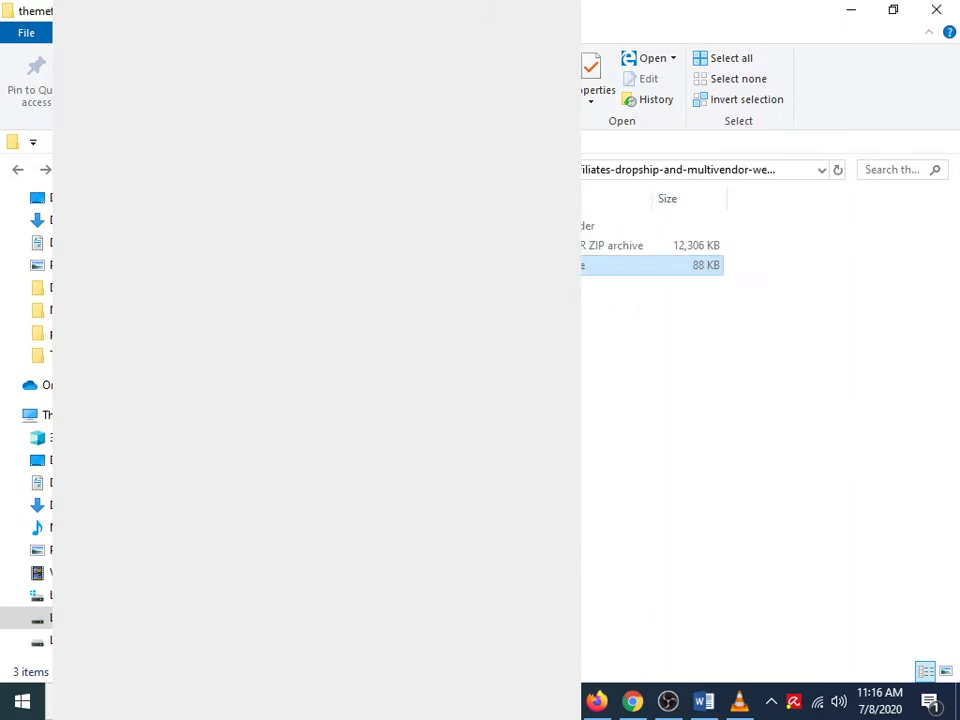
pyautogui.press('F2')
pyautogui.press('Escape')
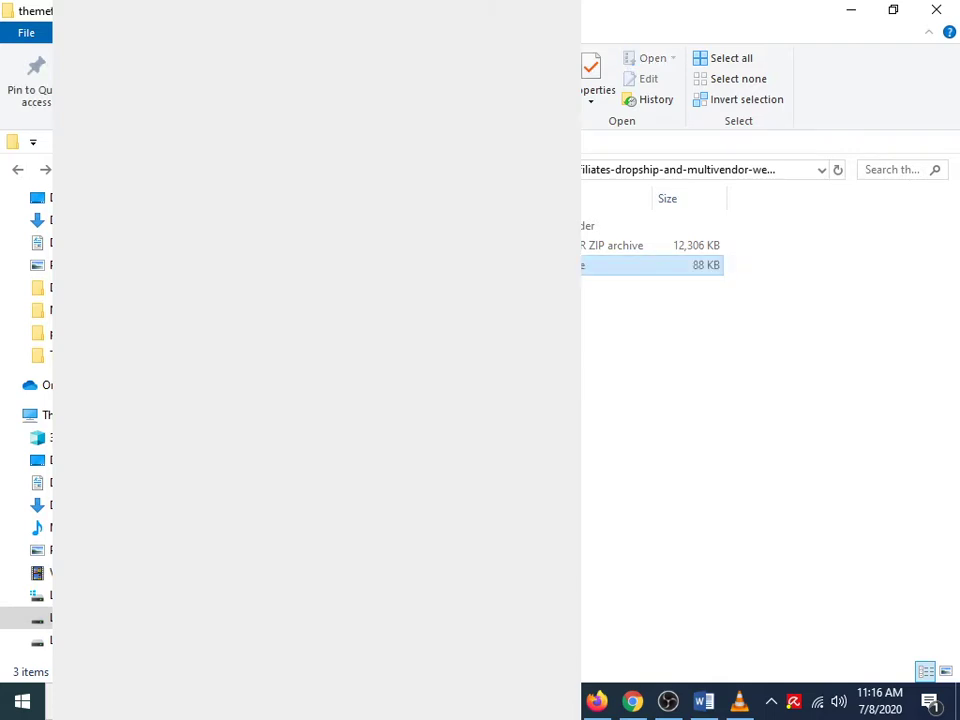
# Open the Tokoo license PDF with Word and accept its conversion to an editable document
pyautogui.press('Return')
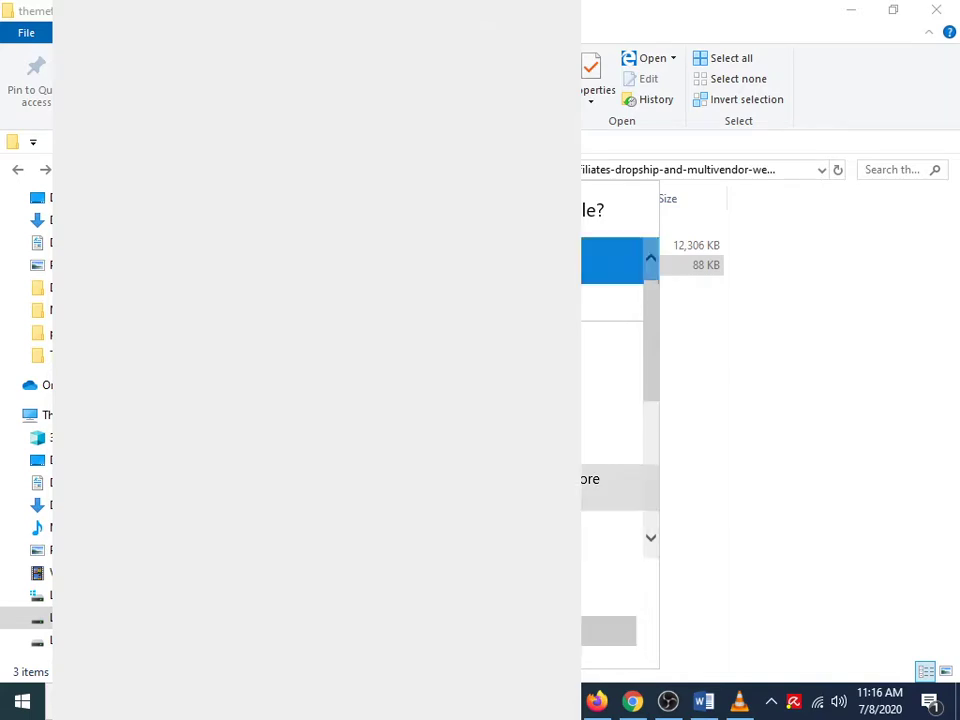
pyautogui.scroll(-3, 615, 400)
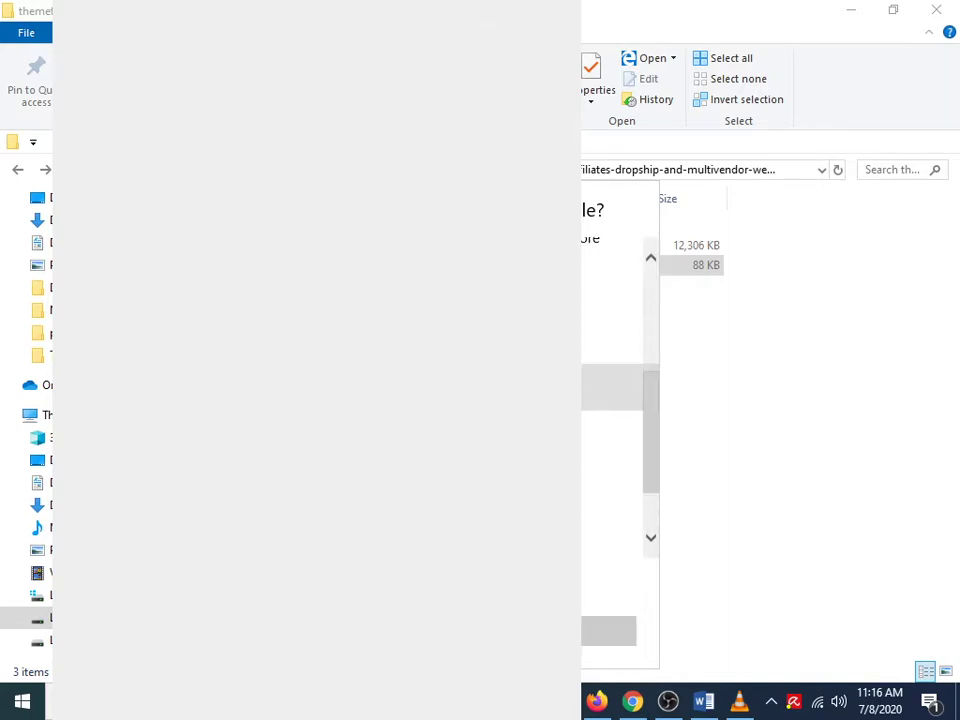
pyautogui.scroll(3, 615, 400)
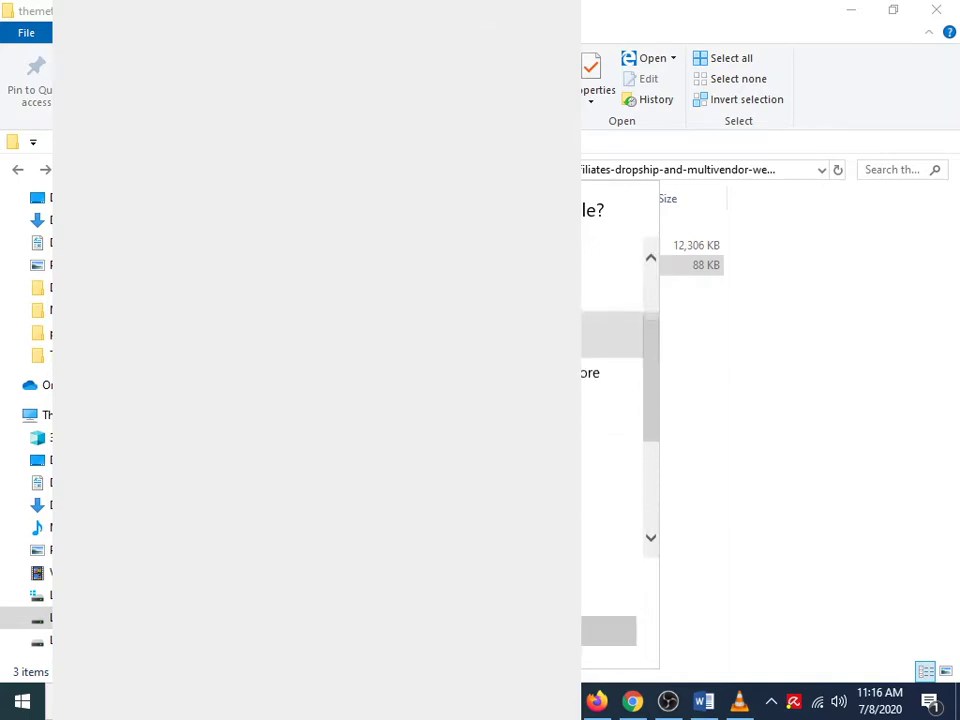
pyautogui.click(615, 345)
pyautogui.scroll(3, 615, 400)
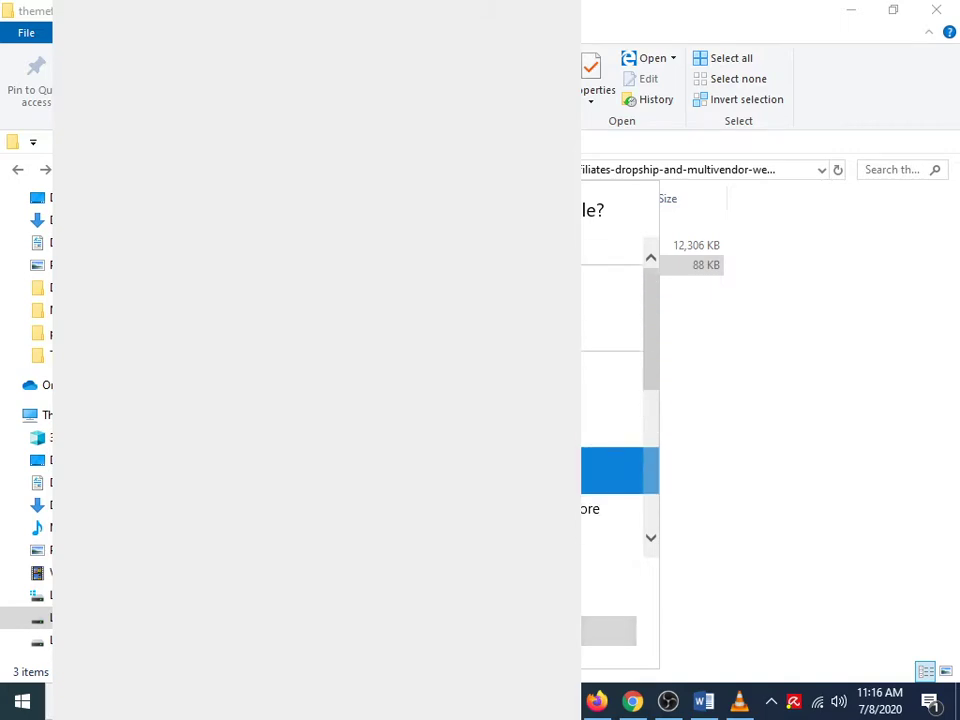
pyautogui.press('Return')
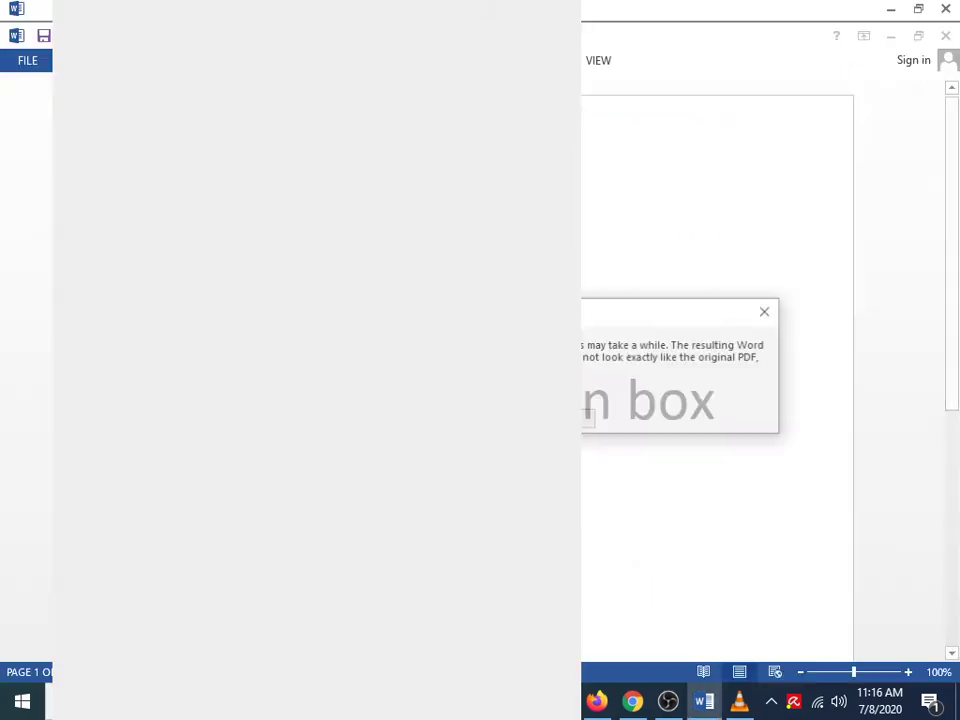
pyautogui.press('Return')
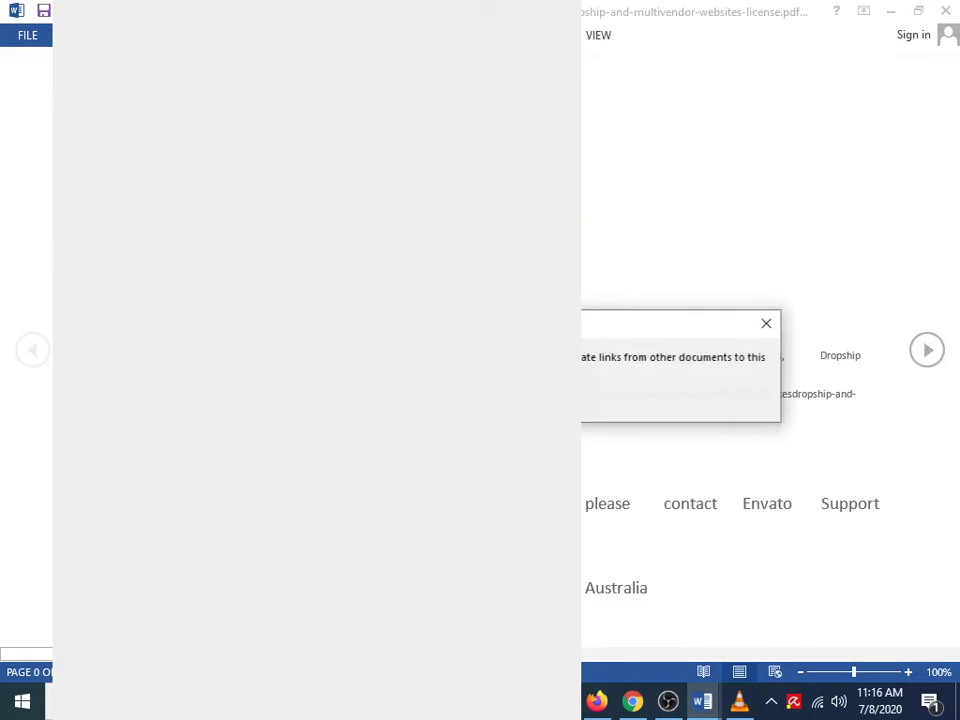
pyautogui.press('Return')
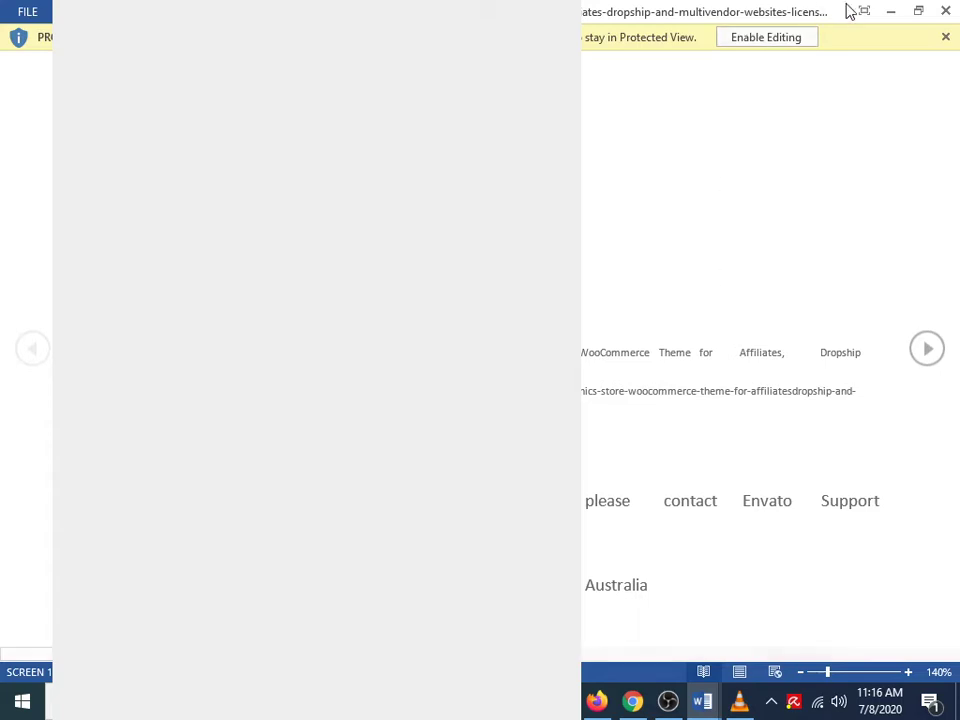
# Close the Tokoo license document in Word and switch to OBS Studio
pyautogui.click(893, 9)
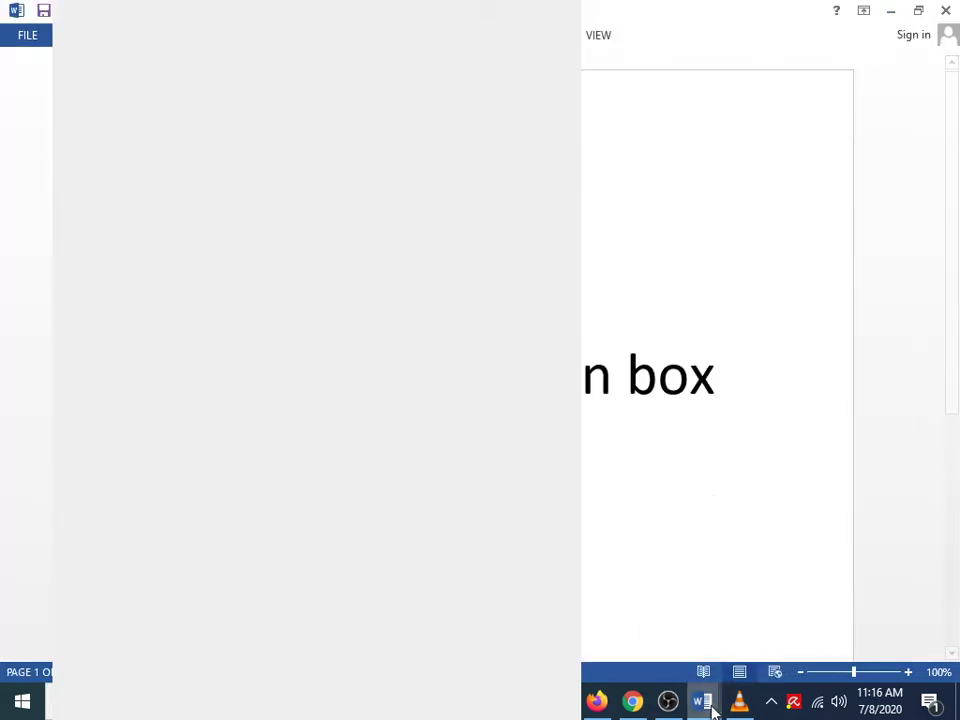
pyautogui.moveTo(705, 705)
pyautogui.click(784, 596)
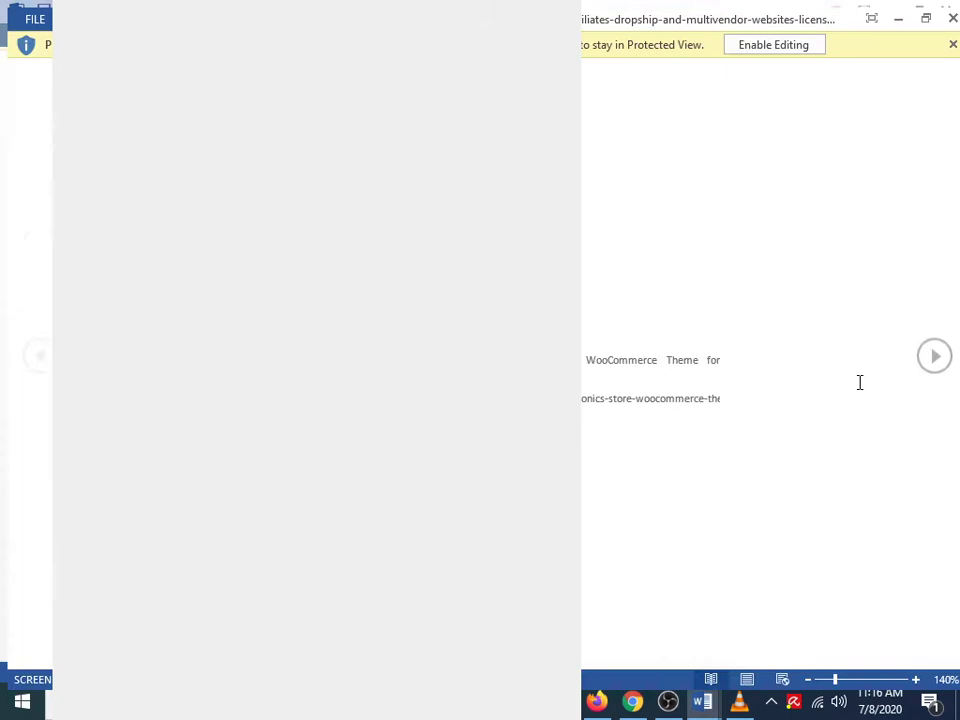
pyautogui.click(949, 43)
pyautogui.click(947, 19)
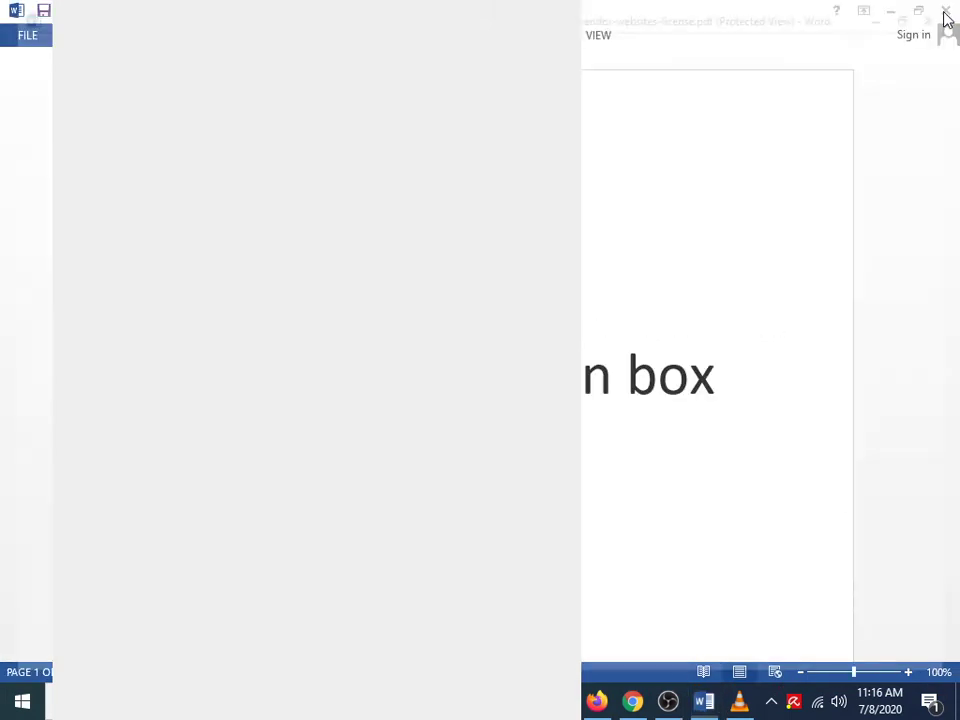
pyautogui.click(666, 699)
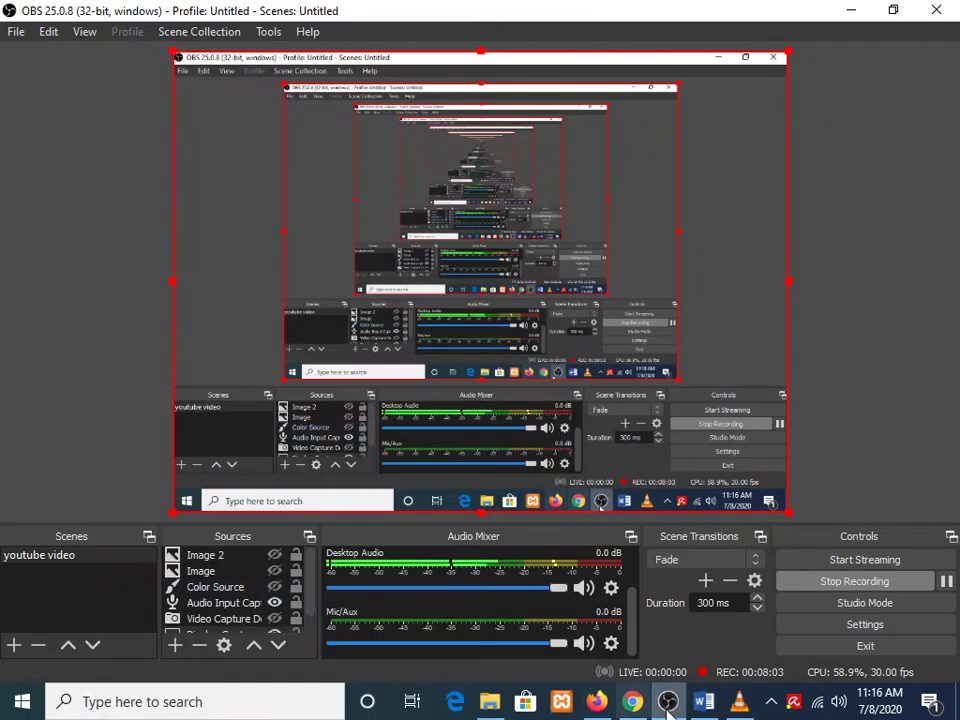
# Switch to Word, start a new line below "Link description box", and return to File Explorer
pyautogui.click(666, 701)
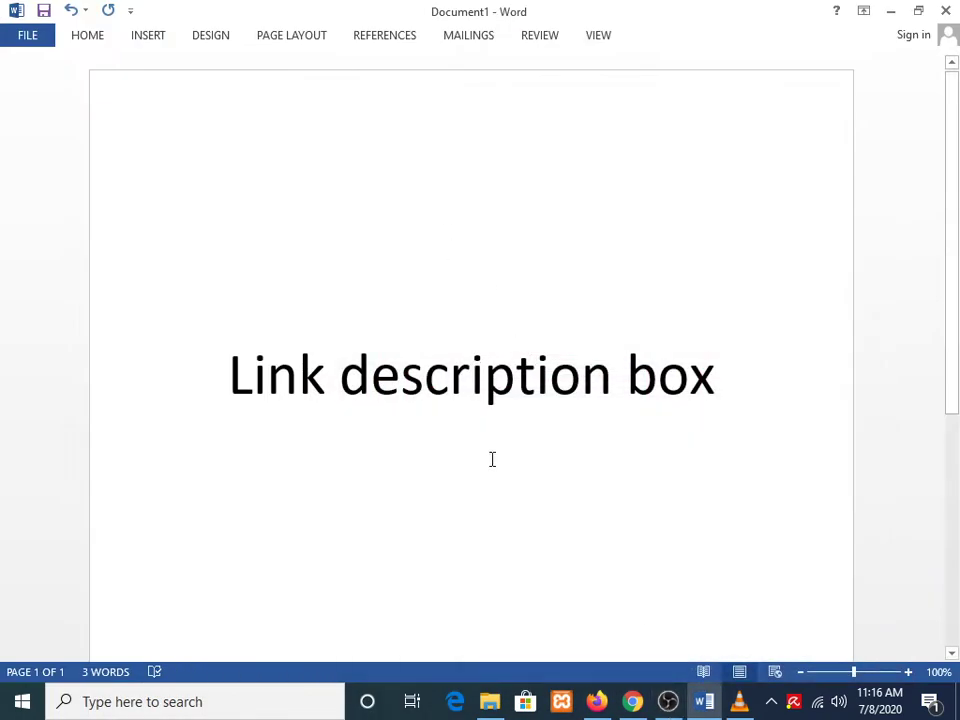
pyautogui.click(737, 388)
pyautogui.press('Left')
pyautogui.press('Left')
pyautogui.click(737, 383)
pyautogui.press('Return')
pyautogui.scroll(-3, 626, 383)
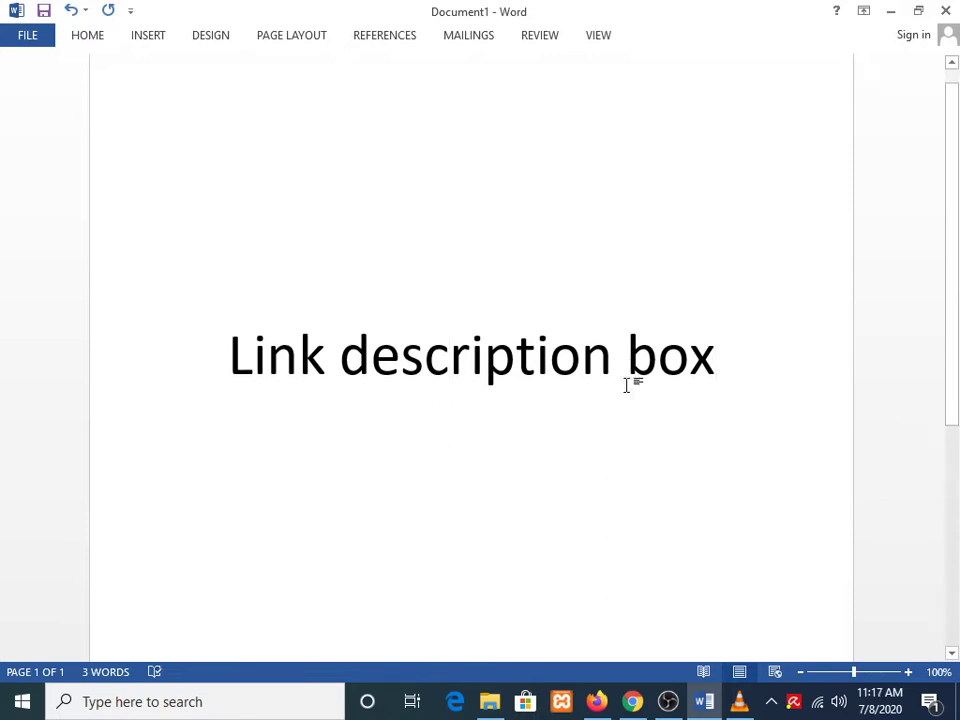
pyautogui.rightClick(481, 349)
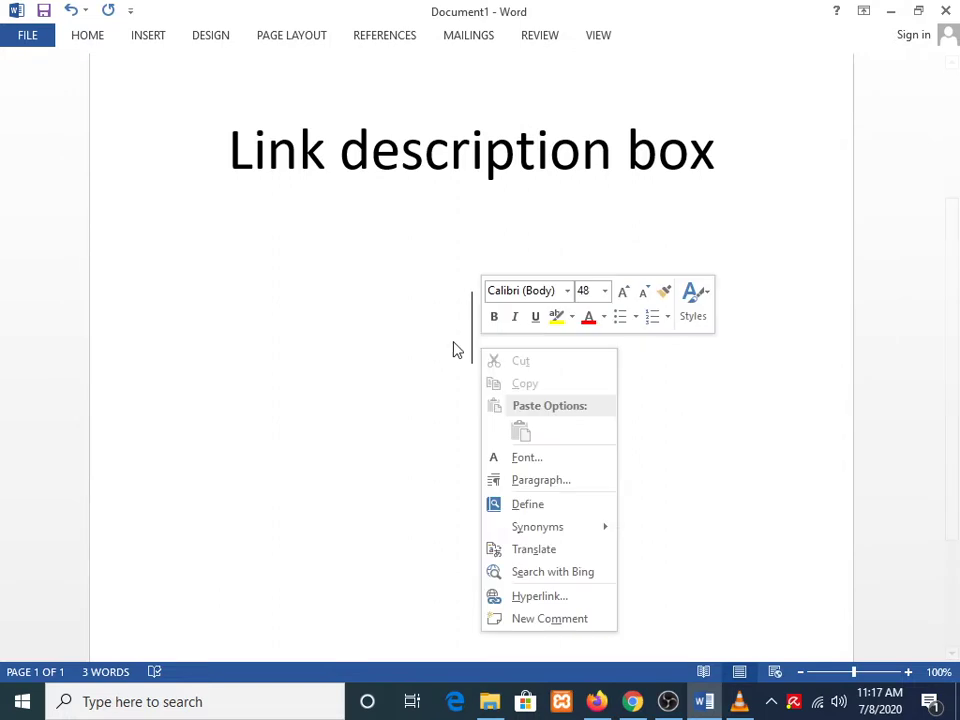
pyautogui.click(477, 342)
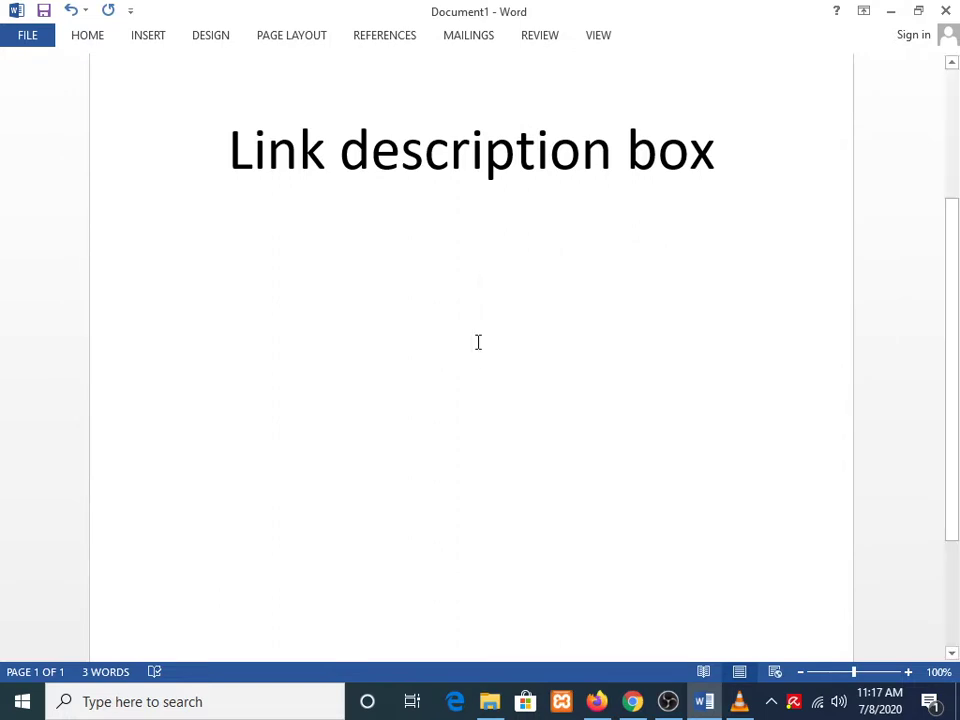
pyautogui.click(706, 704)
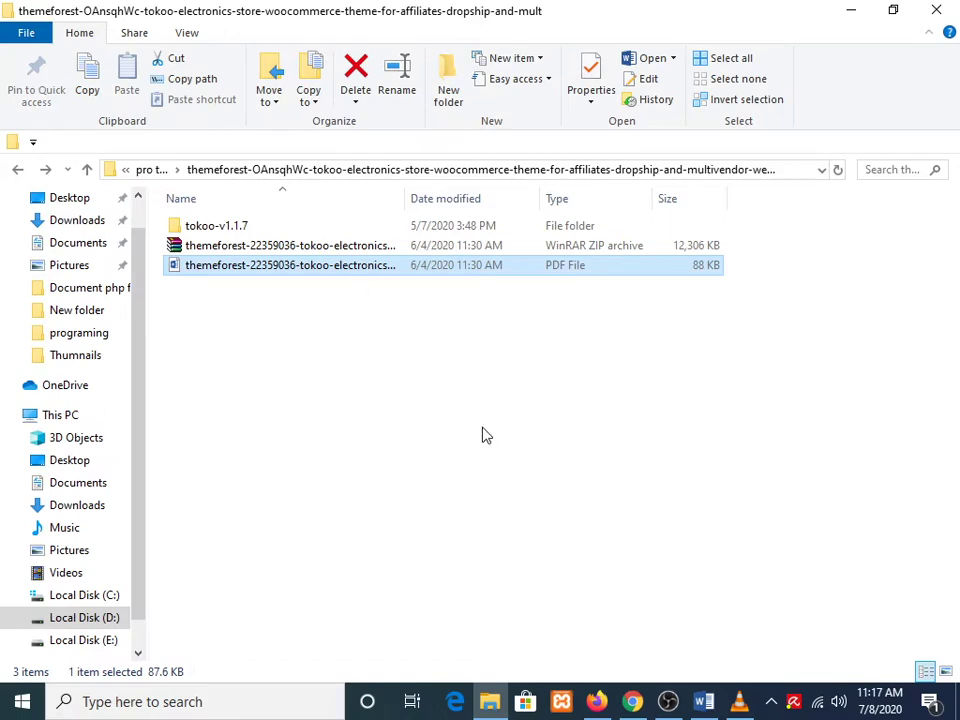
# Switch to Firefox and go from the Envato Market settings to the Tokoo theme's Import / Export options
pyautogui.click(596, 701)
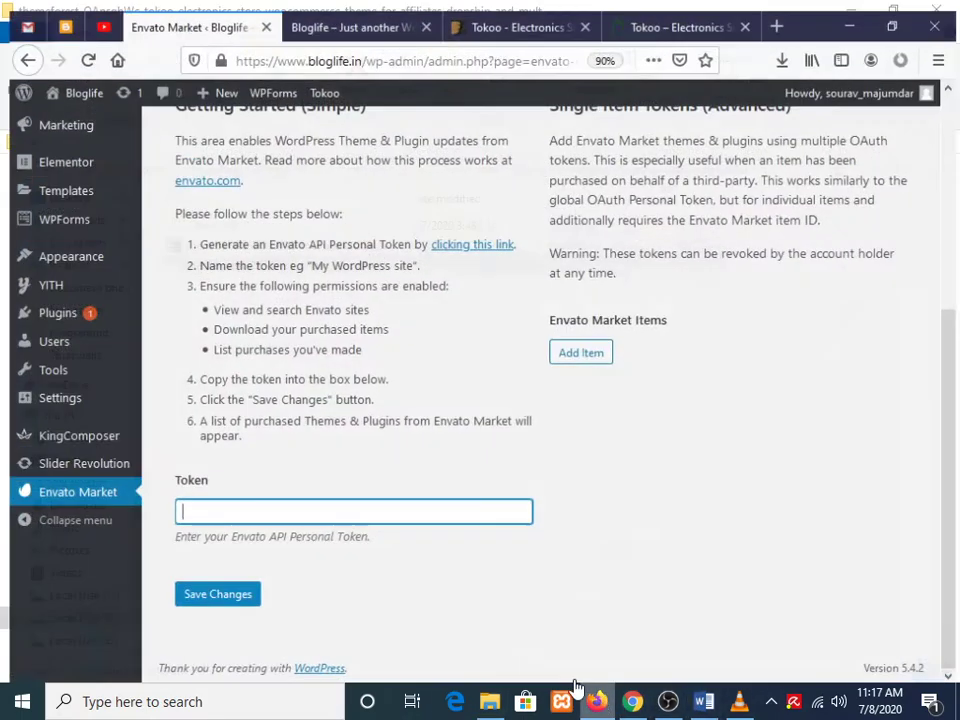
pyautogui.scroll(3, 325, 441)
pyautogui.scroll(-3, 320, 449)
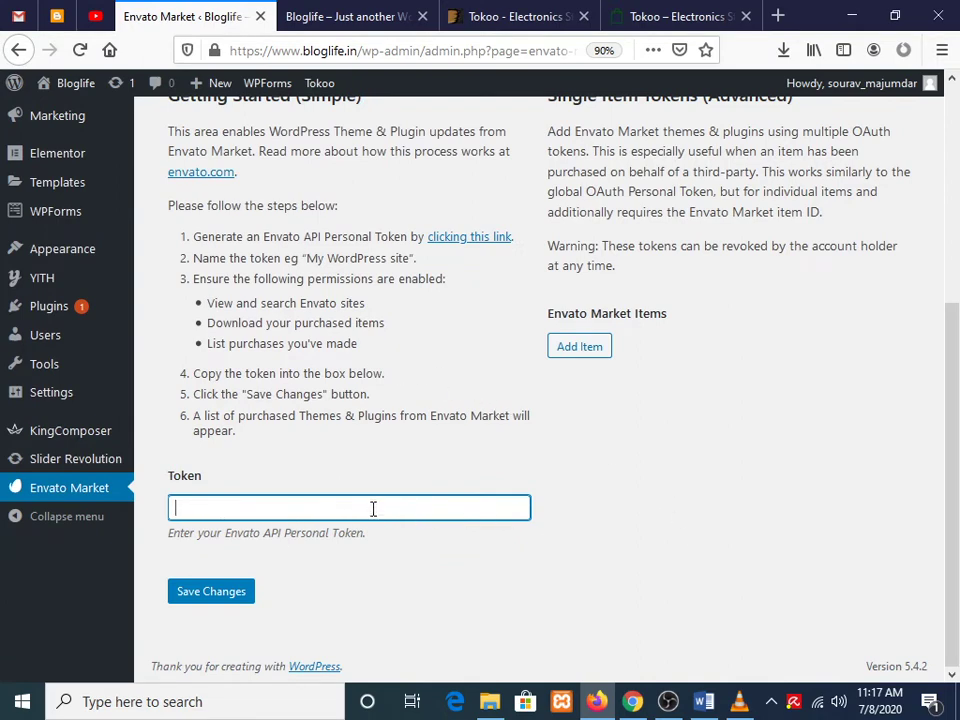
pyautogui.scroll(7, 373, 508)
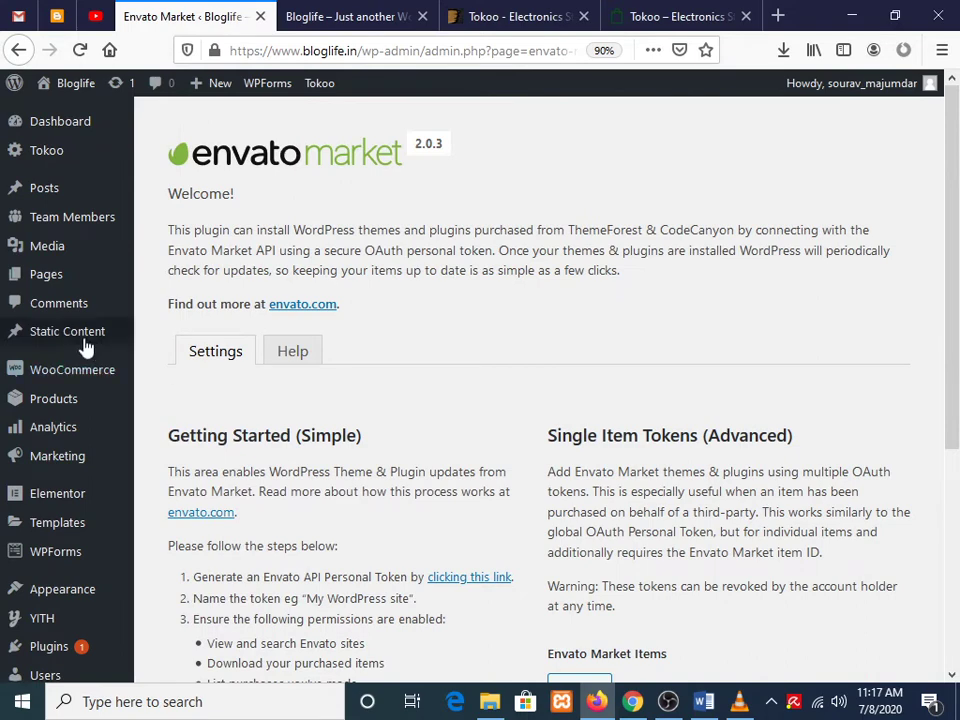
pyautogui.moveTo(60, 152)
pyautogui.click(181, 345)
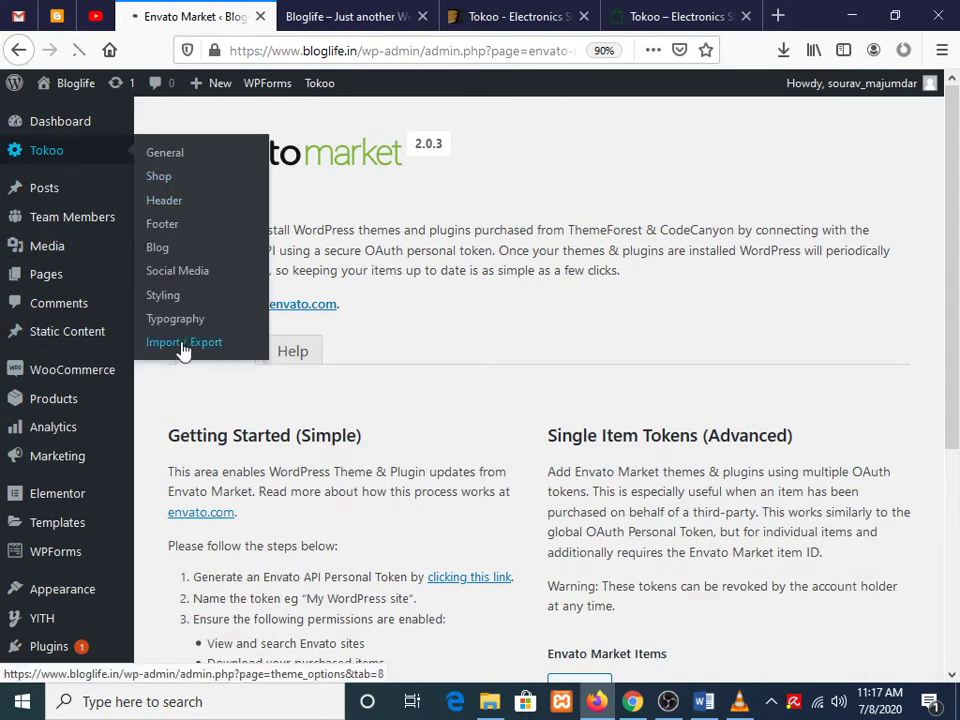
# Reload the Bloglife homepage in its own tab and return to the Tokoo theme options
pyautogui.click(302, 15)
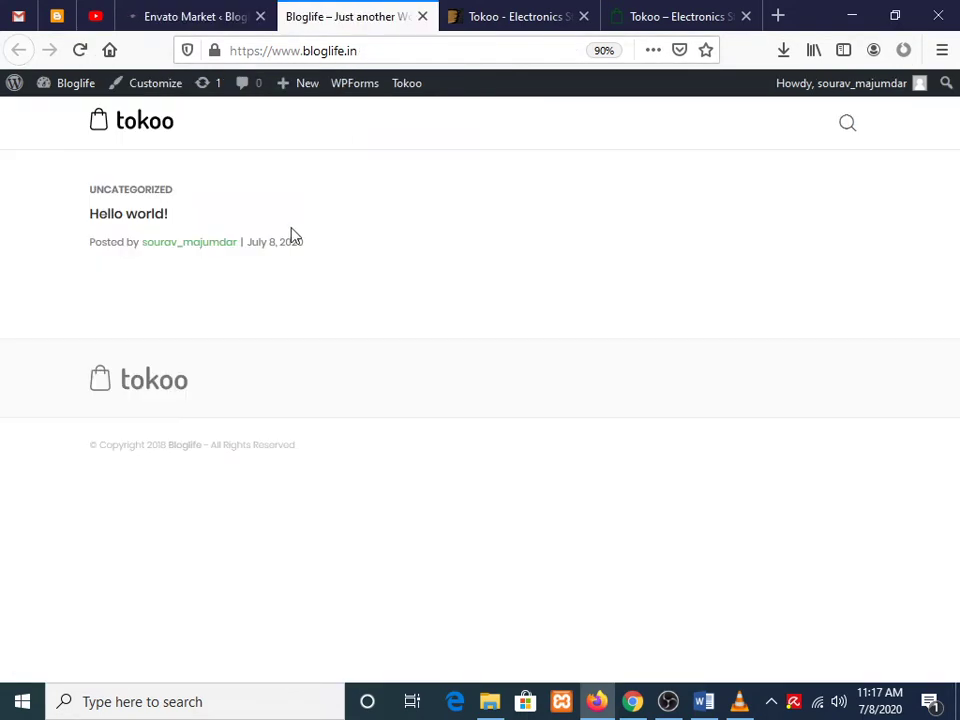
pyautogui.click(79, 46)
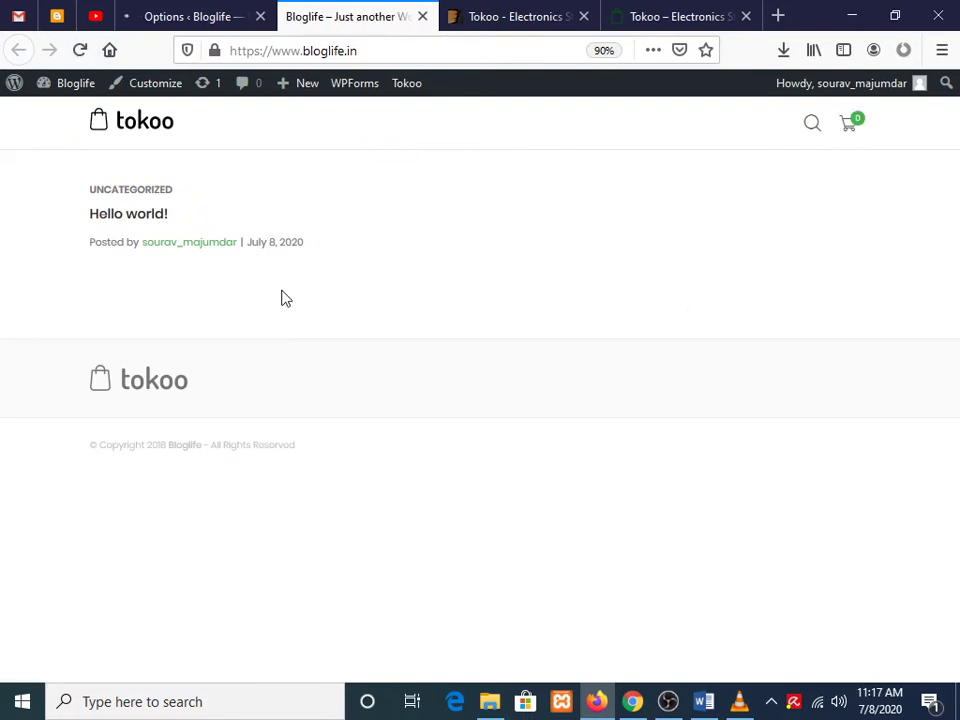
pyautogui.hotkey('ctrl', 'shift', 'Tab')
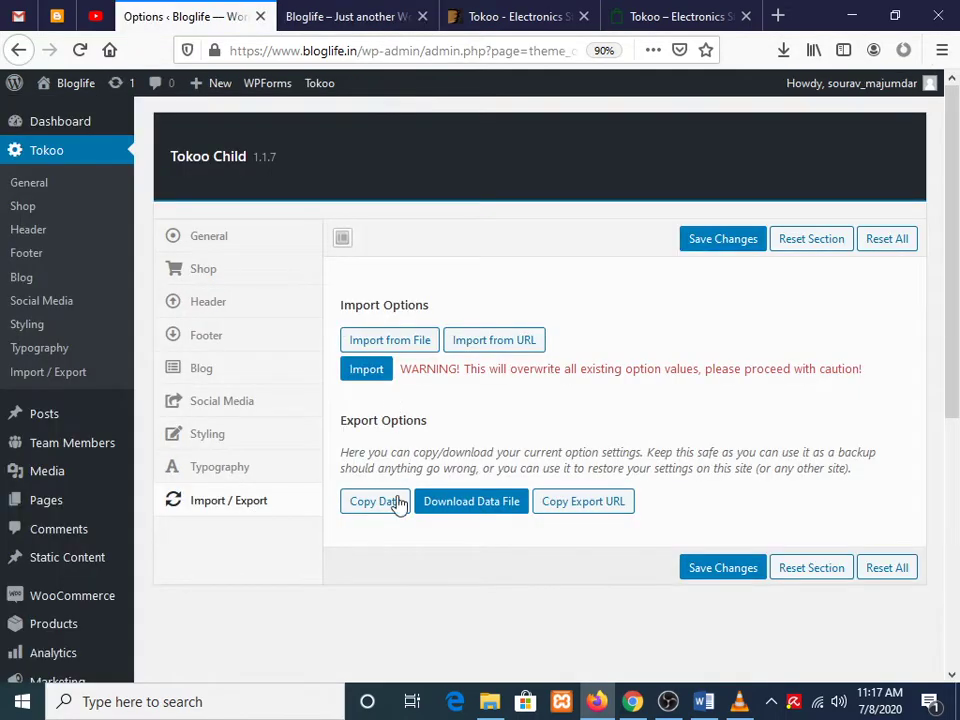
# Save the current Tokoo options as a data file, and run the options import, agreeing to replace the current values
pyautogui.scroll(-3, 491, 549)
pyautogui.scroll(-1, 495, 531)
pyautogui.scroll(4, 536, 519)
pyautogui.click(449, 510)
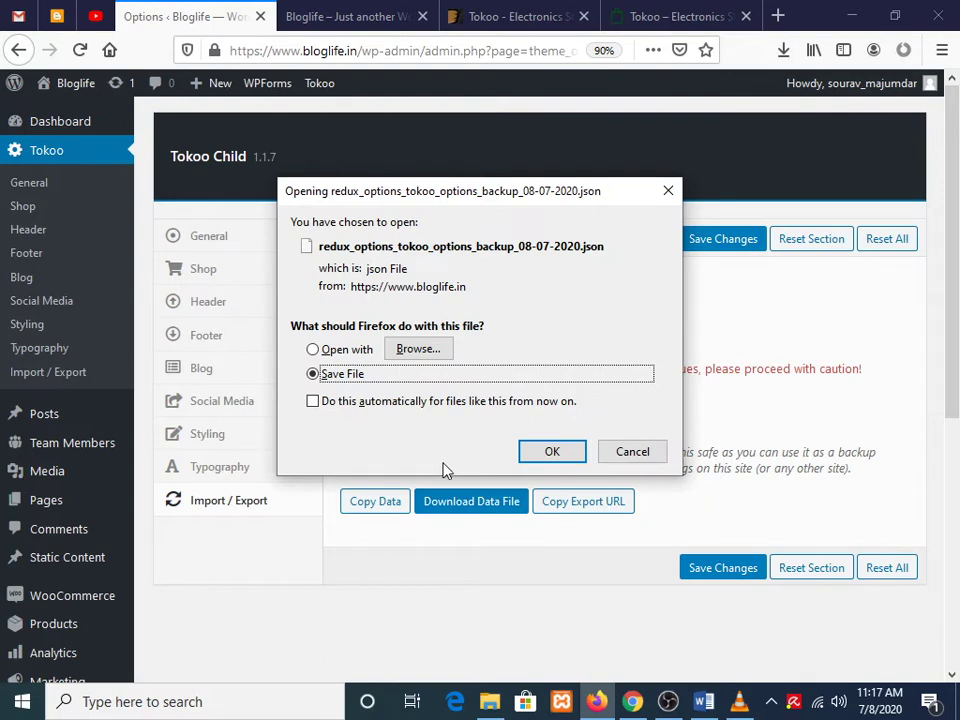
pyautogui.click(534, 458)
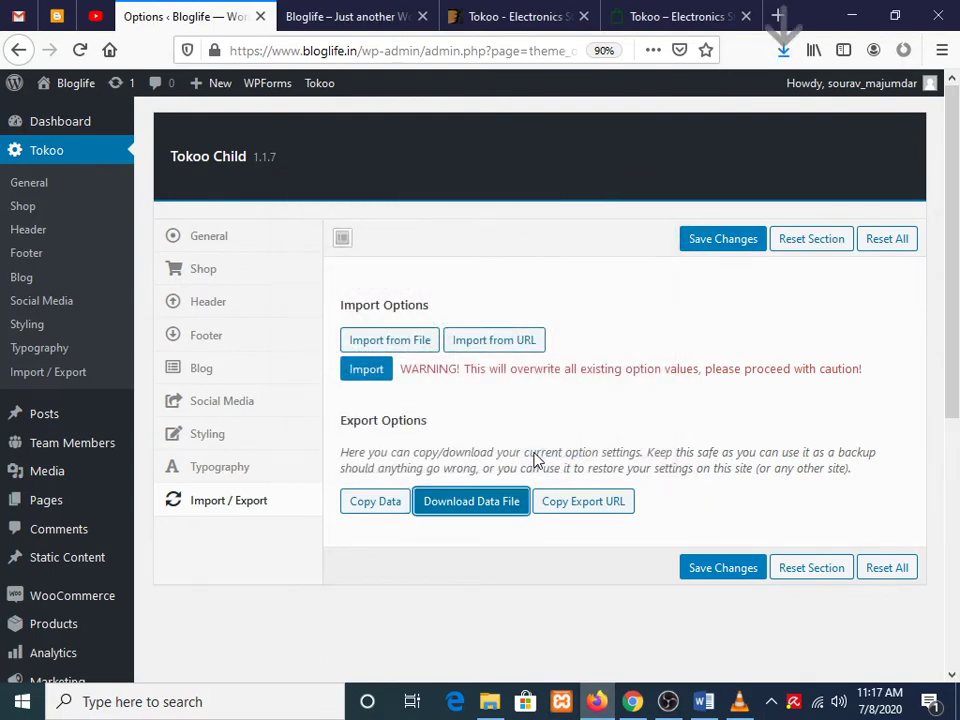
pyautogui.click(379, 378)
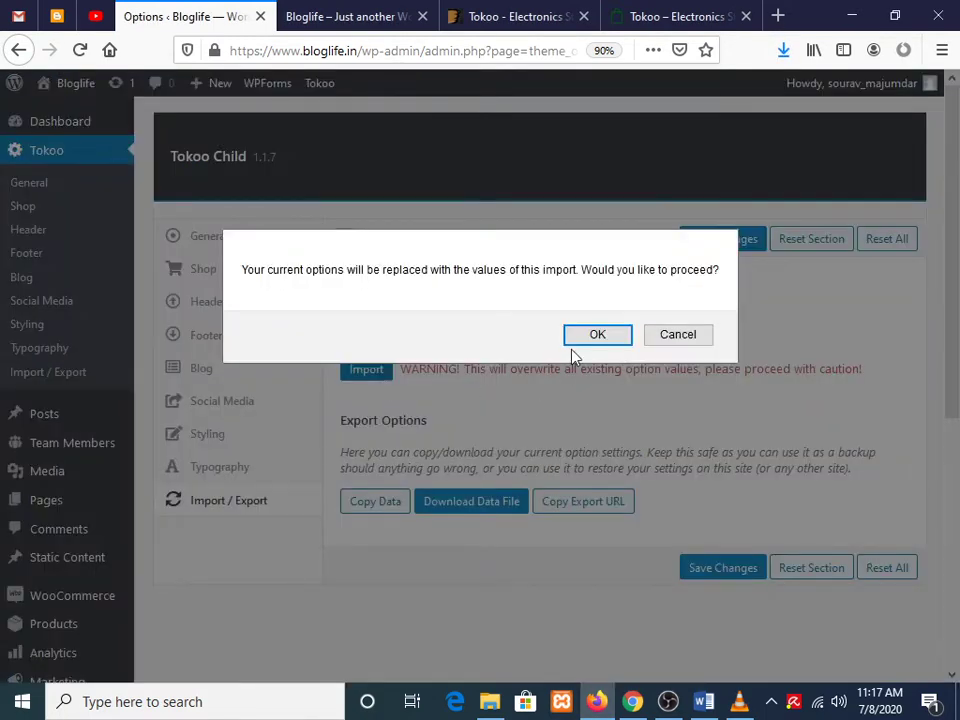
pyautogui.click(597, 337)
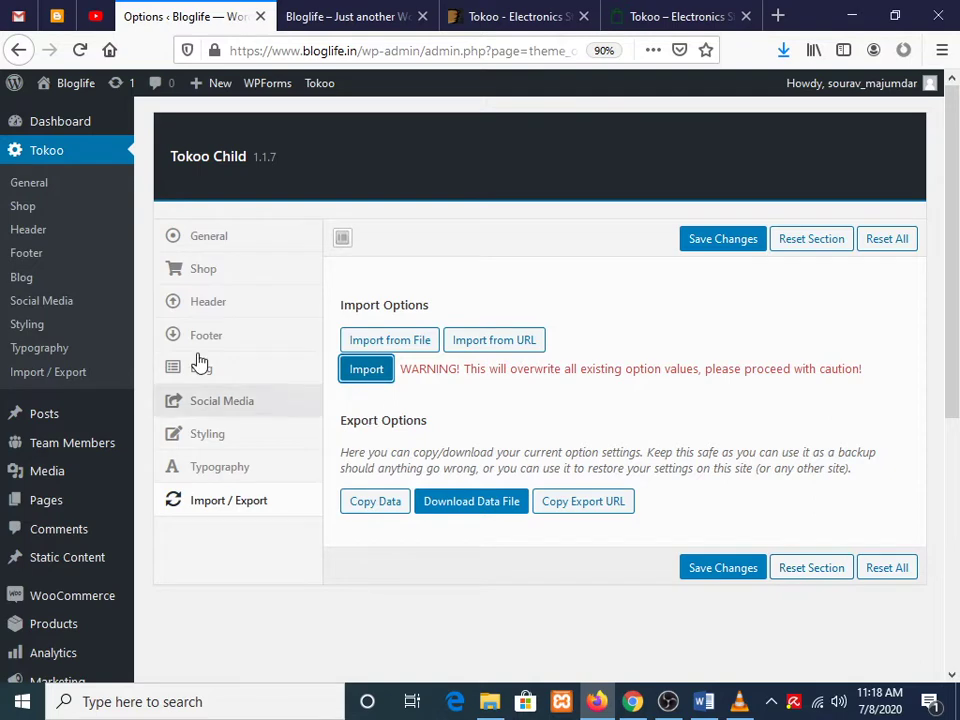
# Open the One Click Demo Import page for the theme and bring the available Tokoo demos into view
pyautogui.scroll(-3, 64, 261)
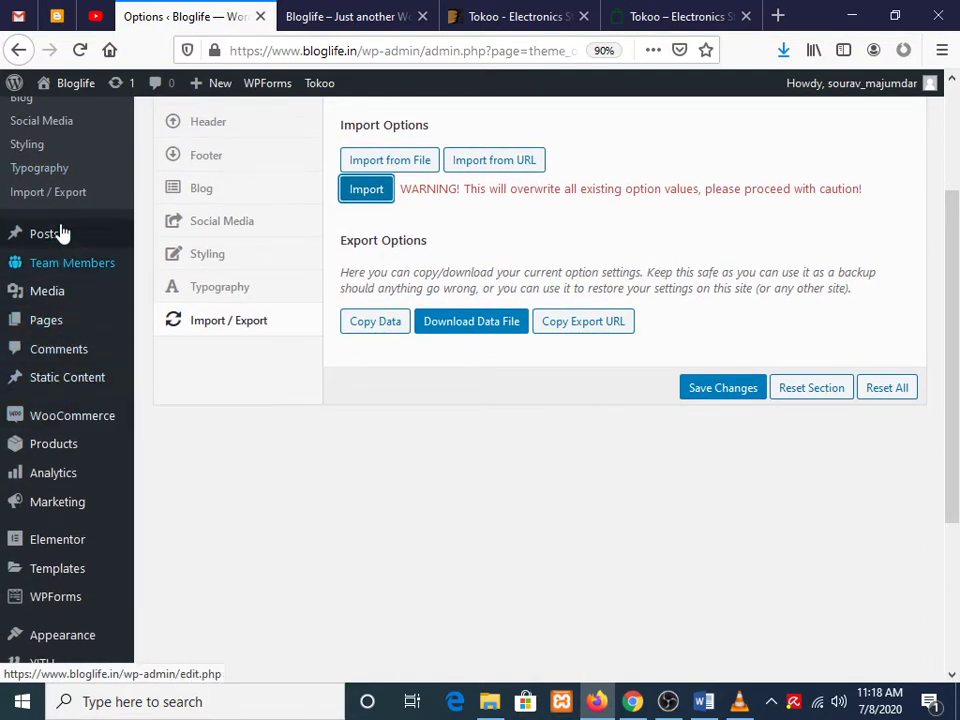
pyautogui.scroll(-4, 60, 232)
pyautogui.moveTo(70, 390)
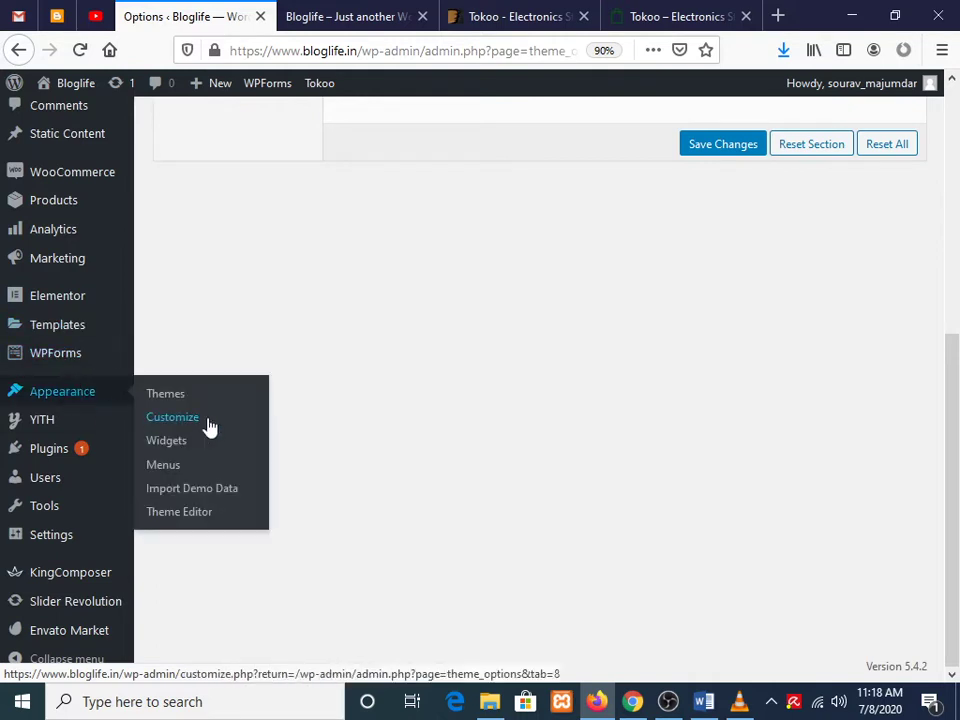
pyautogui.click(215, 497)
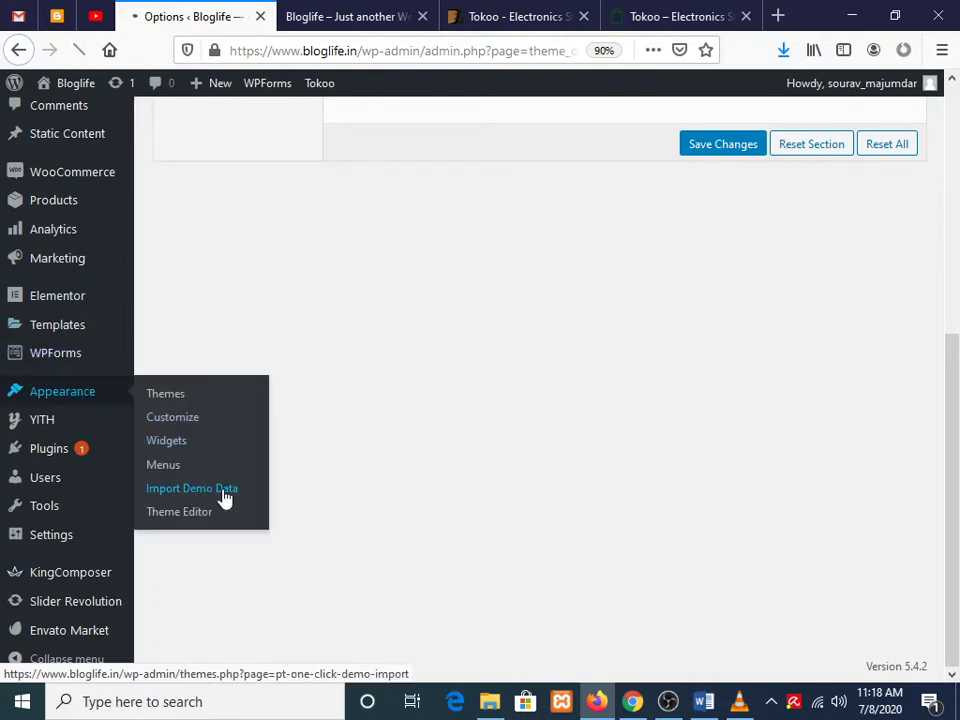
pyautogui.click(783, 50)
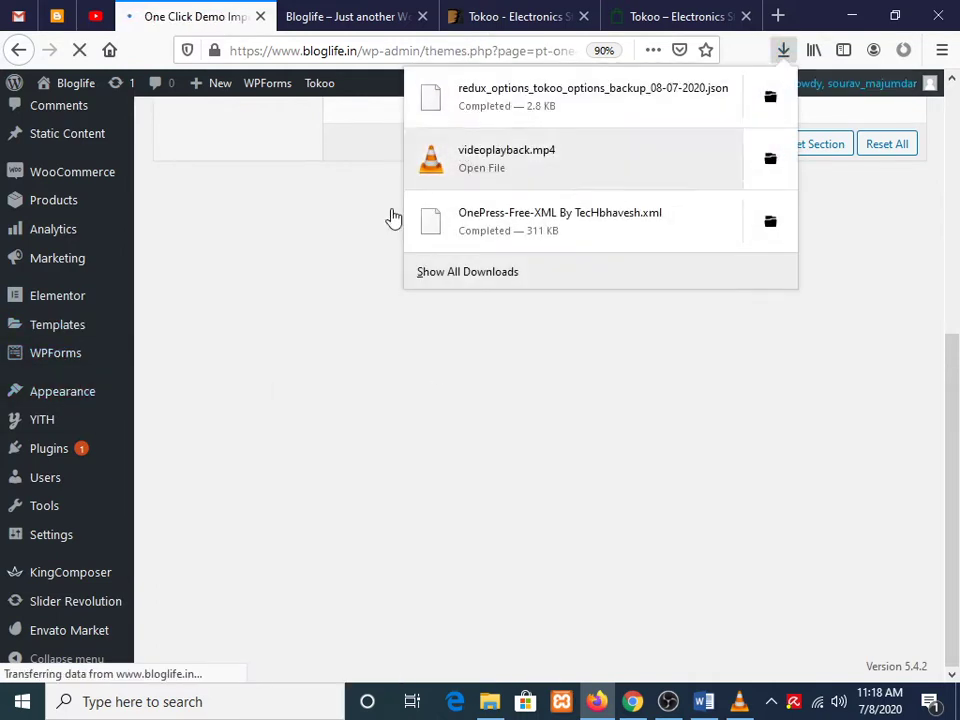
pyautogui.click(274, 204)
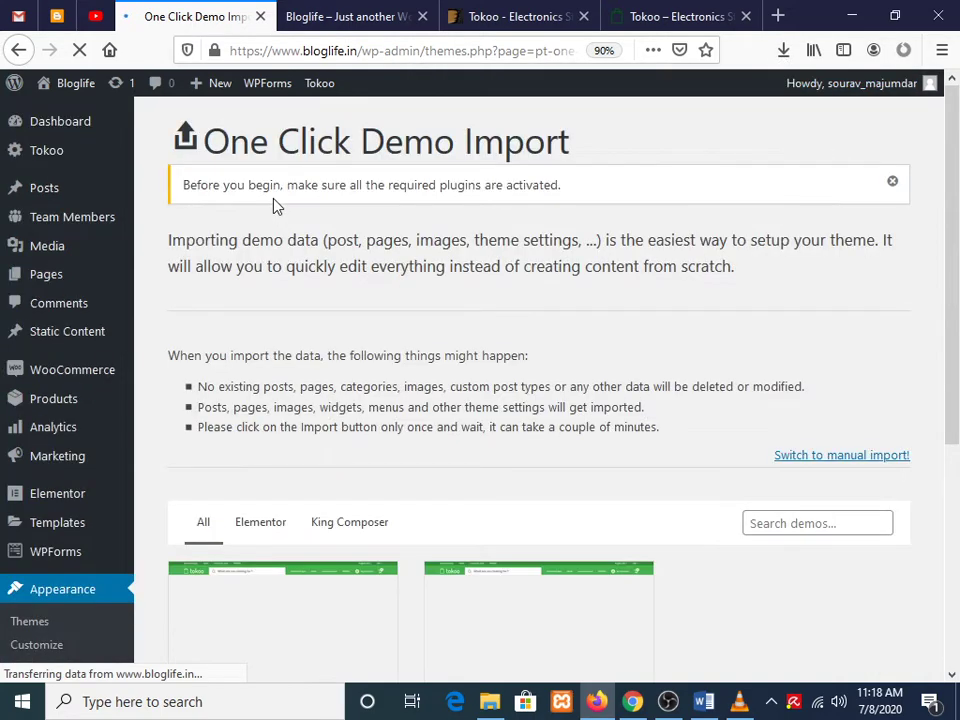
pyautogui.scroll(-5, 272, 205)
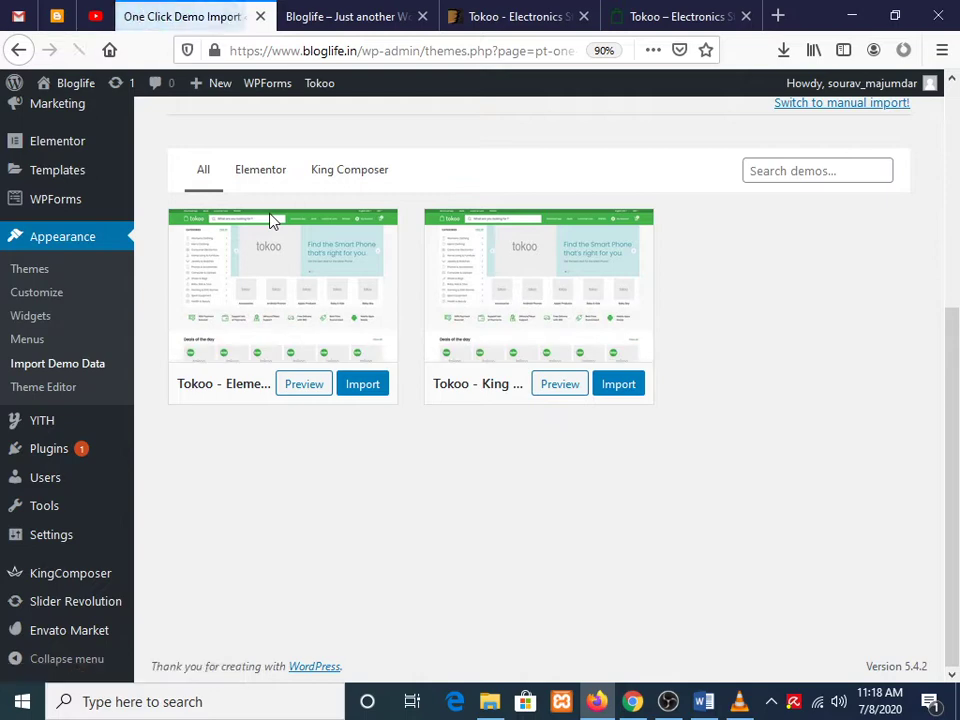
# Look at the live Tokoo demo store and its web address, and return to the demo import page
pyautogui.click(688, 14)
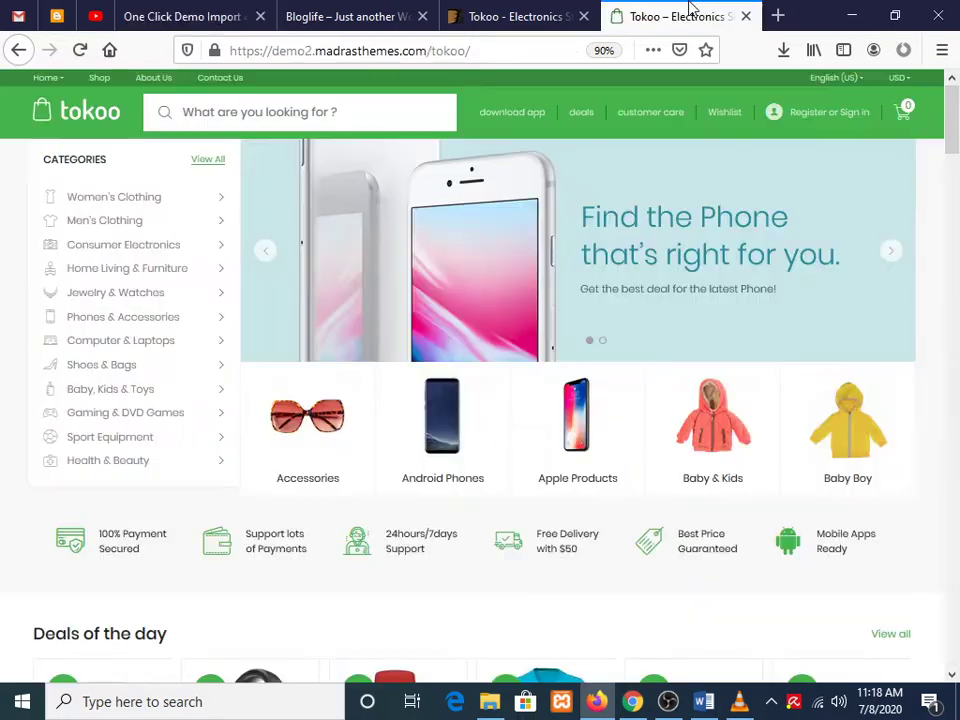
pyautogui.doubleClick(309, 51)
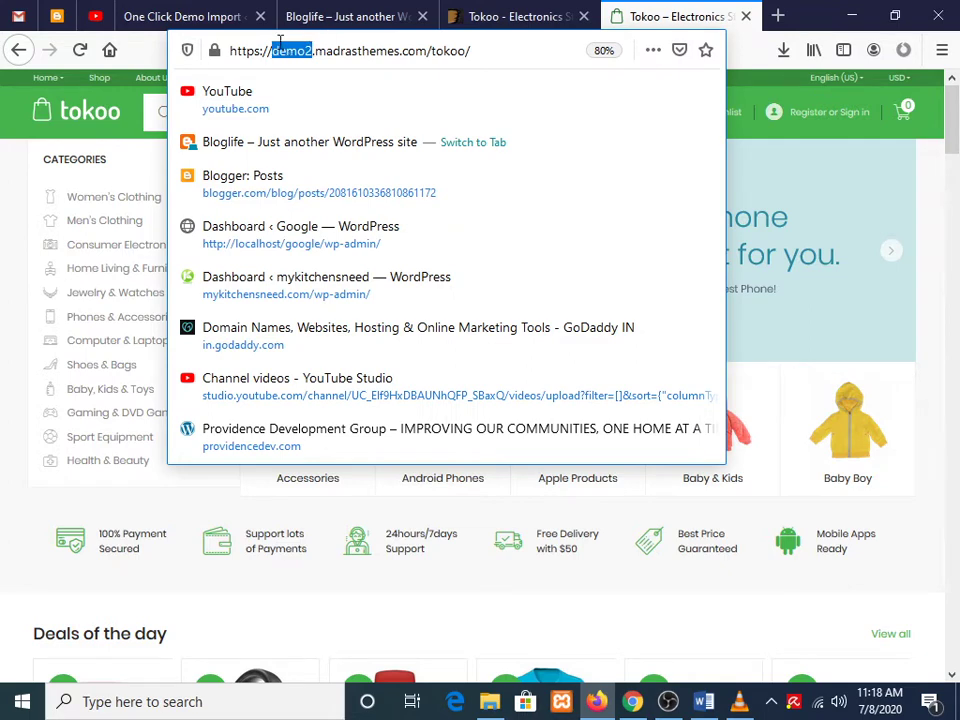
pyautogui.click(185, 16)
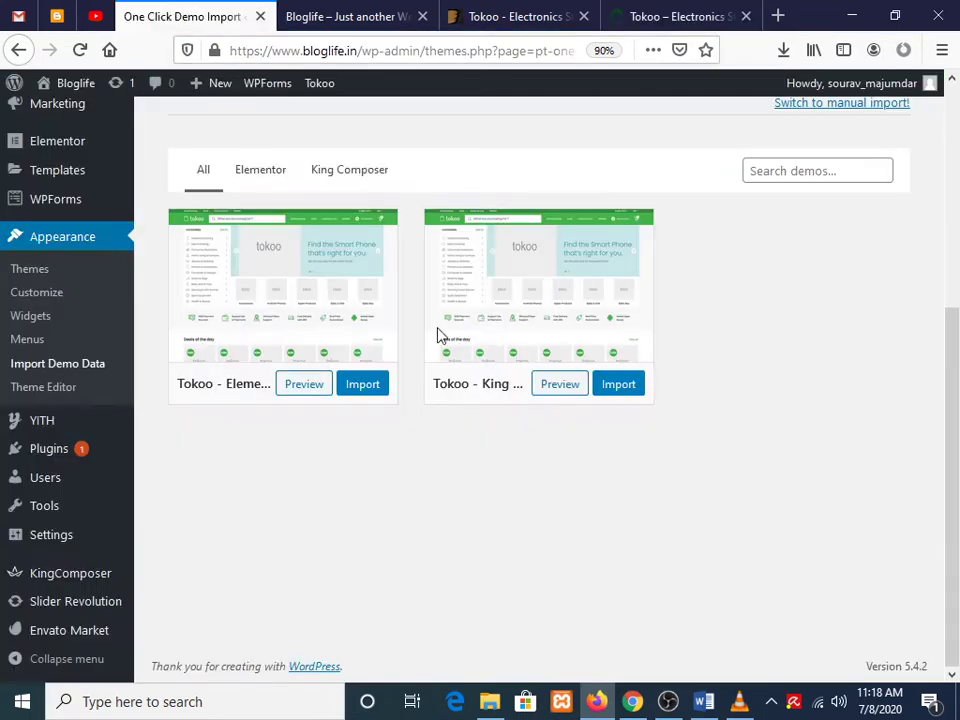
pyautogui.click(619, 385)
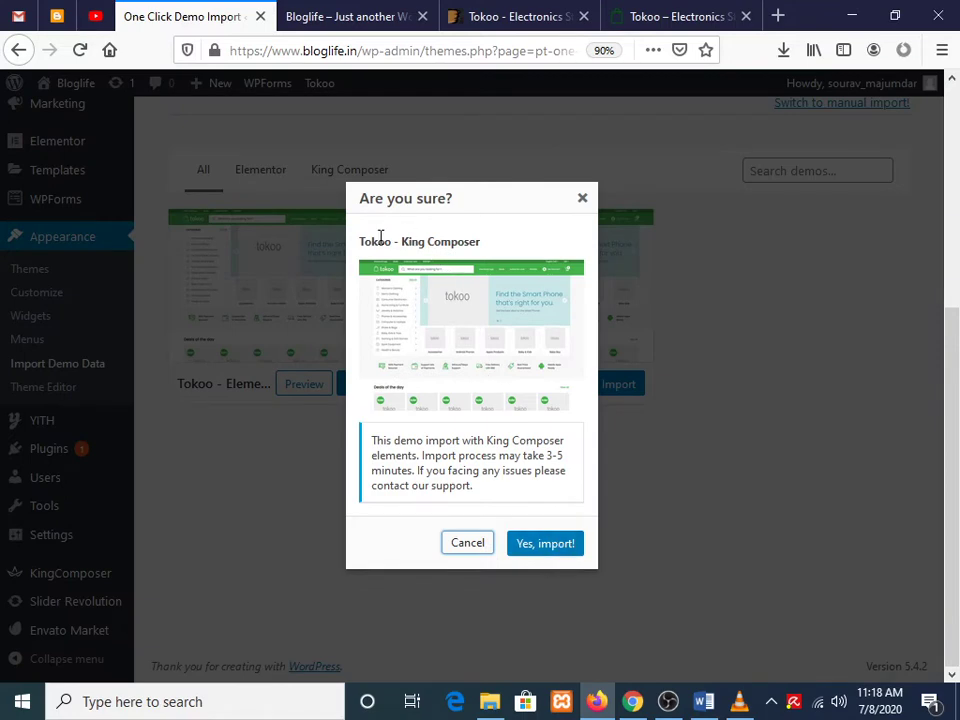
pyautogui.moveTo(490, 248); pyautogui.dragTo(356, 240)
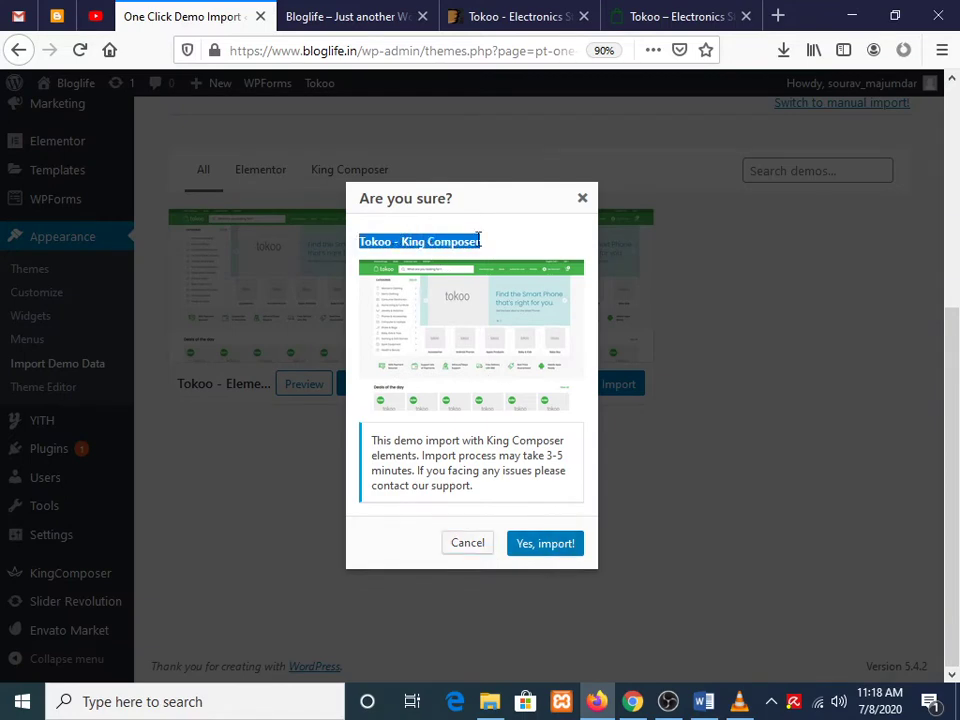
pyautogui.click(585, 200)
# Filter the demos to Elementor and import the Tokoo - Elementor demo data, confirming the import
pyautogui.click(257, 187)
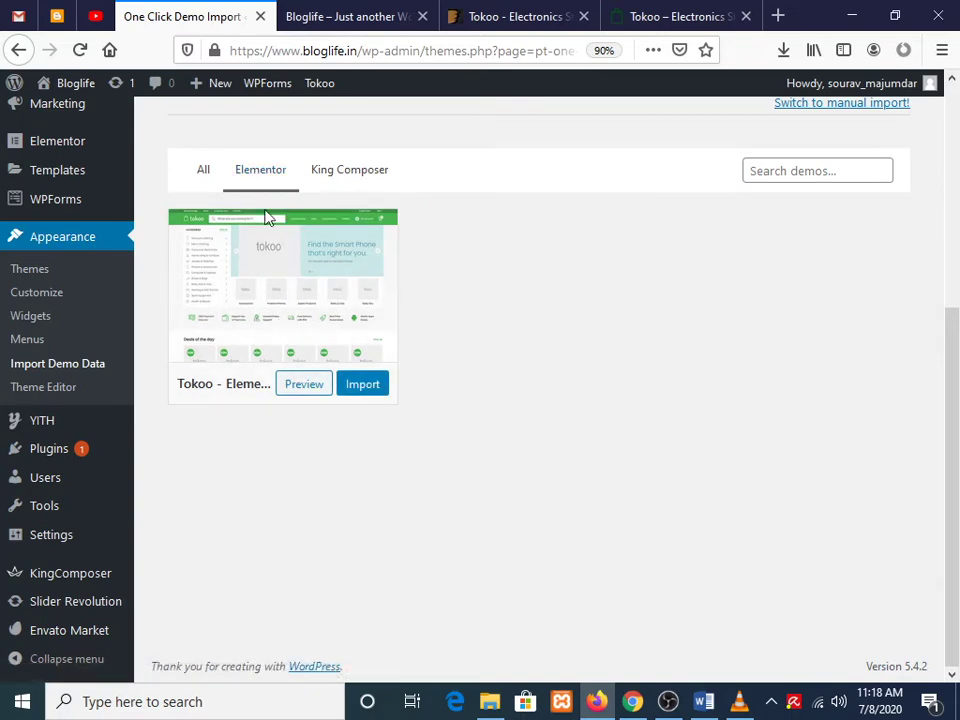
pyautogui.click(369, 387)
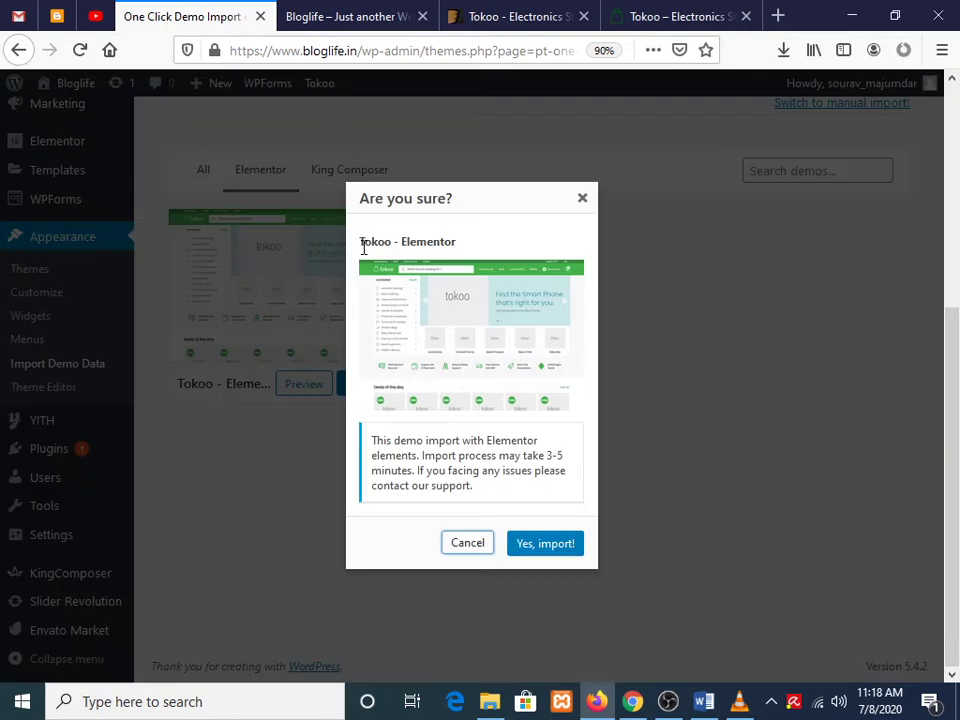
pyautogui.moveTo(359, 243); pyautogui.dragTo(394, 241)
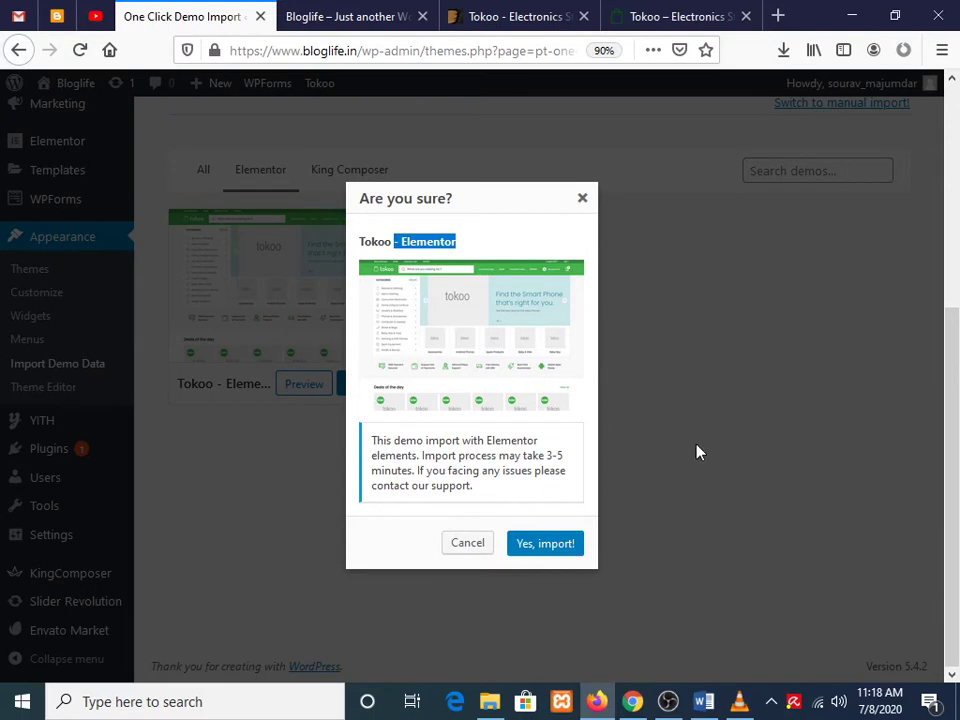
pyautogui.click(540, 545)
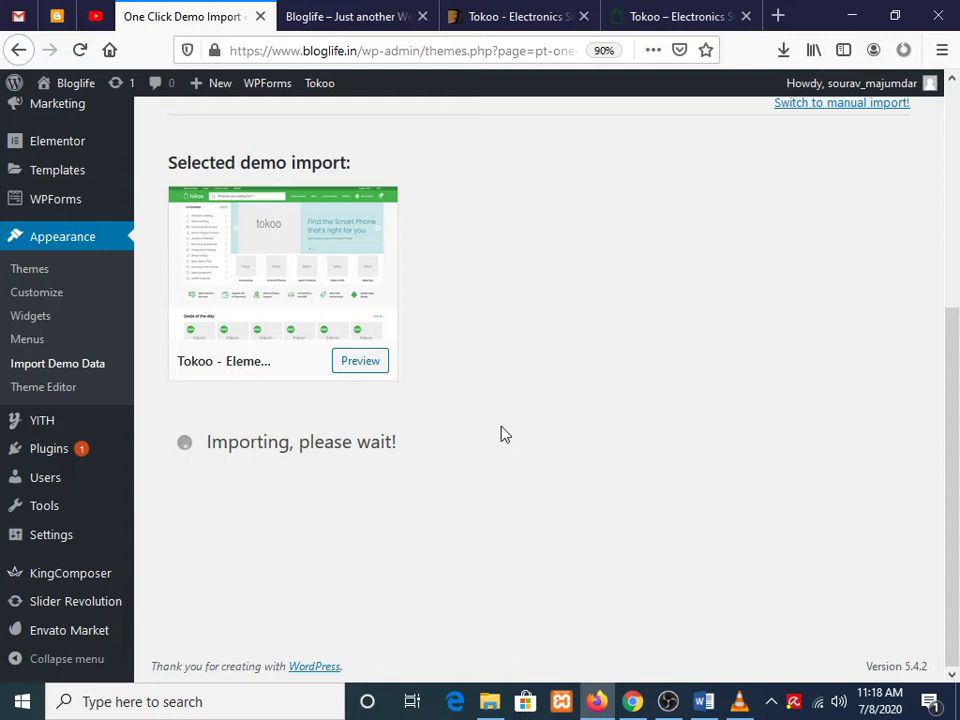
pyautogui.click(772, 706)
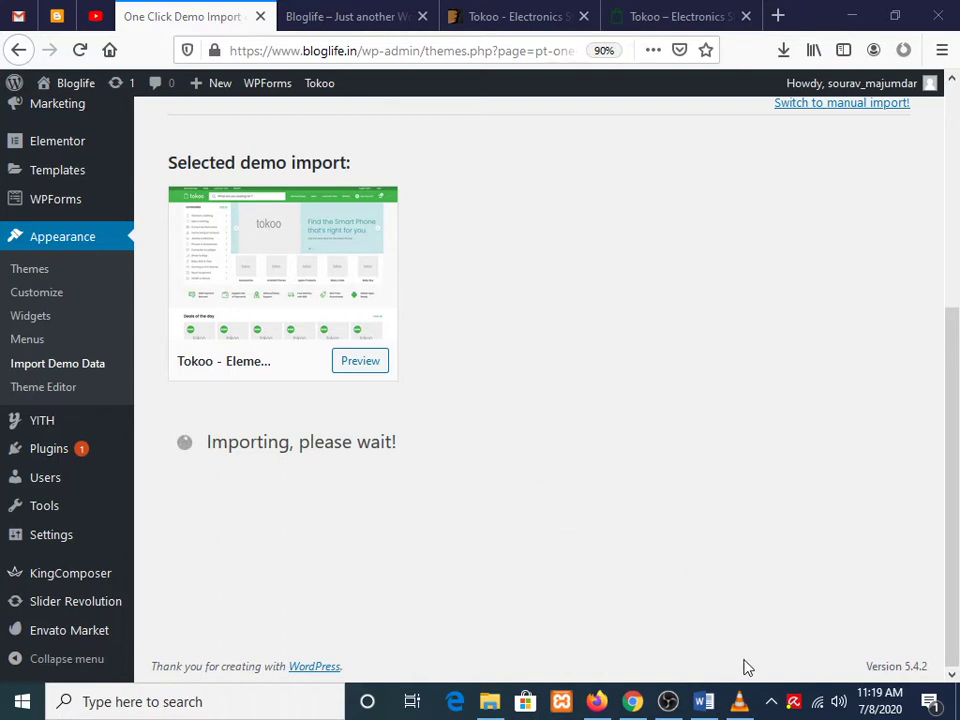
pyautogui.click(768, 700)
pyautogui.click(770, 698)
# Check the site's front page and read the demo import result messages on the One Click Demo Import page
pyautogui.click(334, 12)
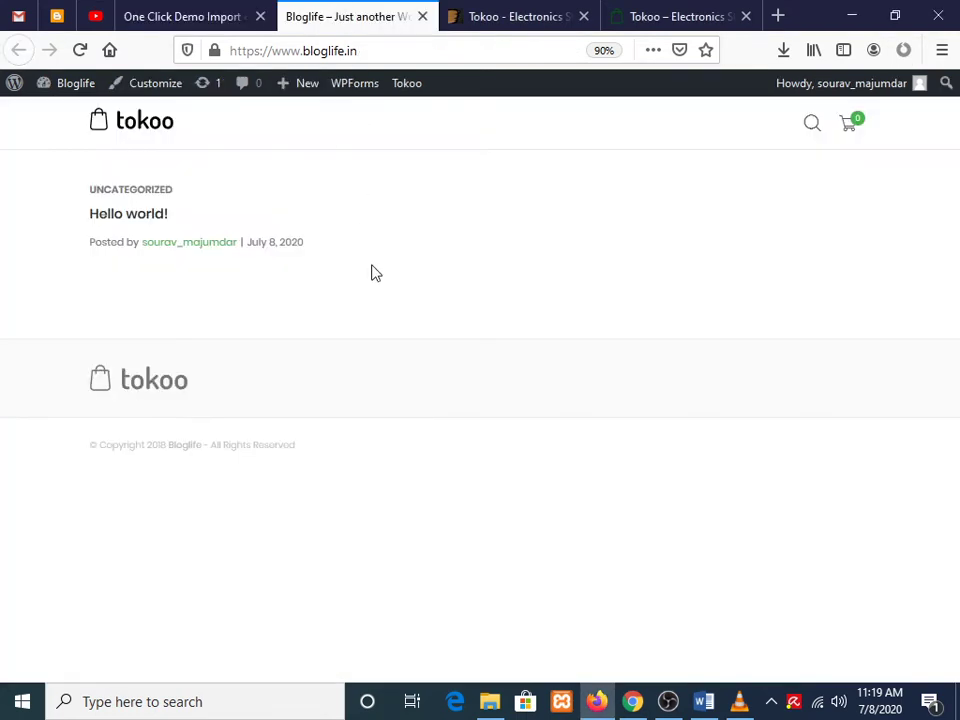
pyautogui.click(177, 18)
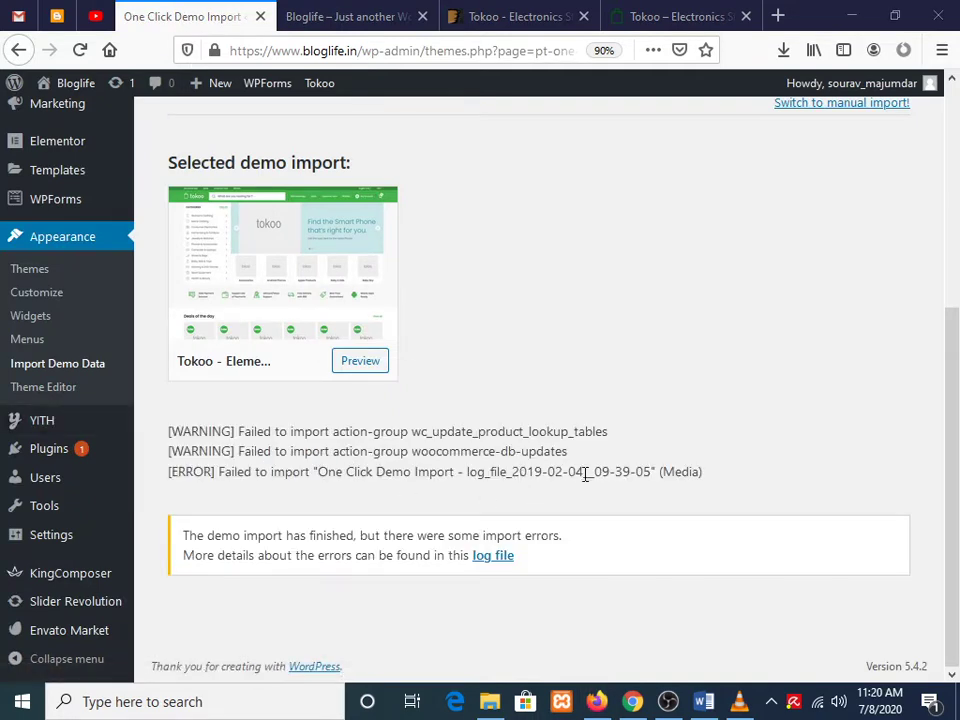
pyautogui.click(394, 10)
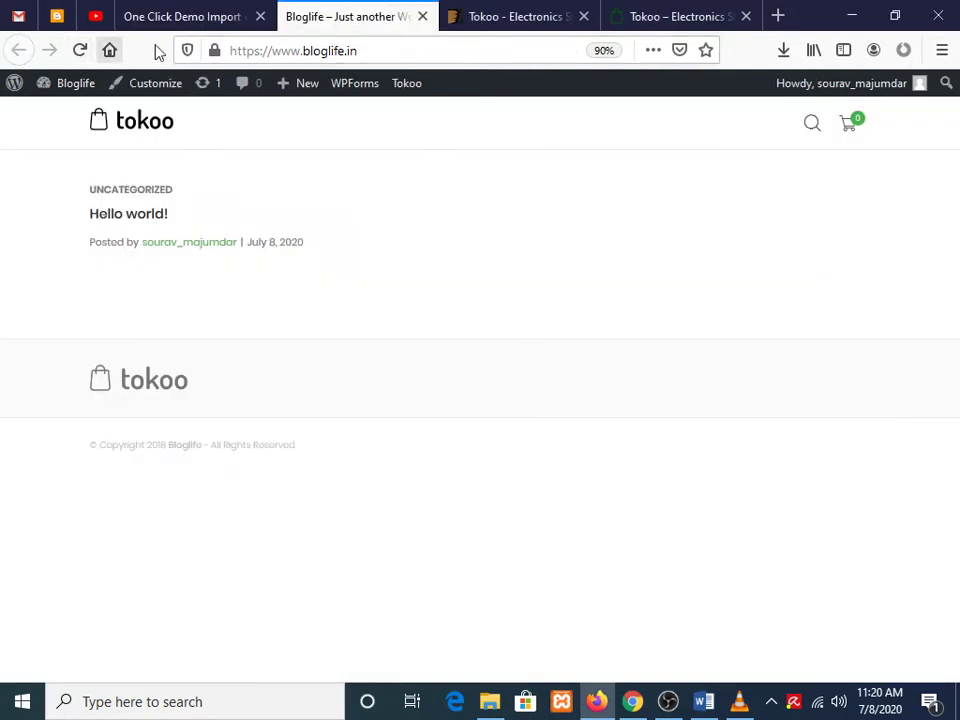
pyautogui.click(203, 10)
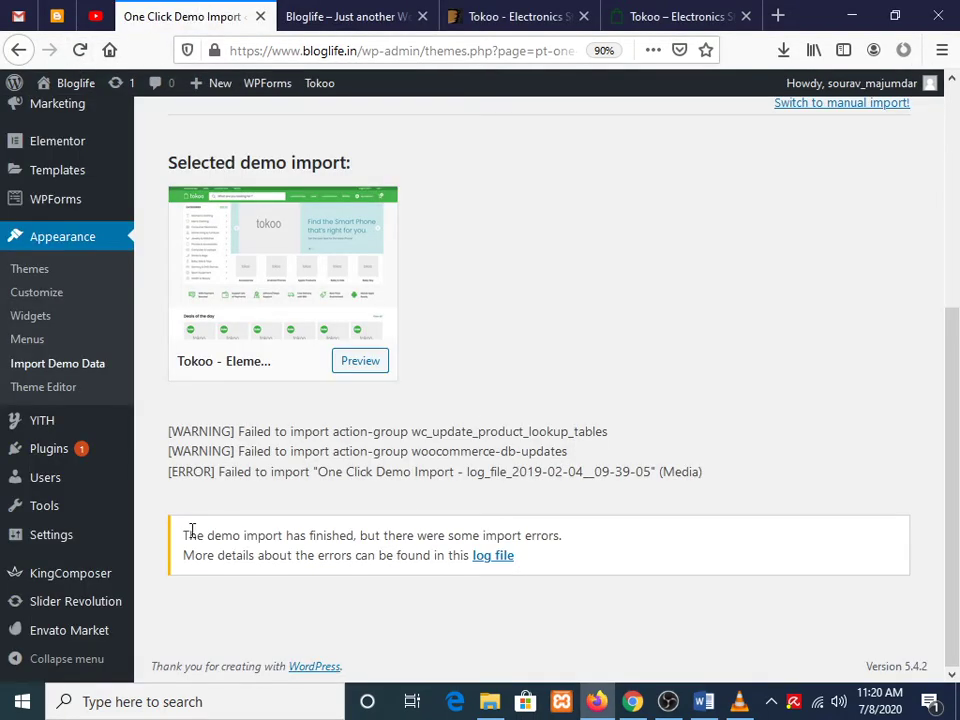
pyautogui.moveTo(186, 533); pyautogui.dragTo(474, 561)
pyautogui.click(435, 611)
# Reload the site's homepage with the imported demo content and reduce the page zoom to 80%
pyautogui.click(369, 14)
pyautogui.press('F5')
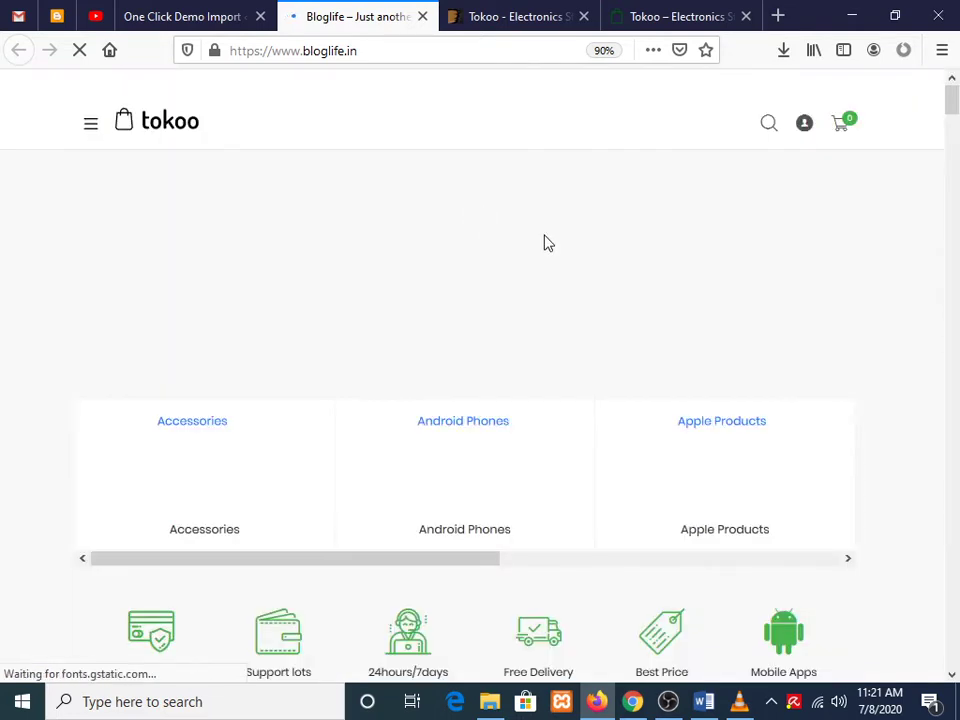
pyautogui.hotkey('ctrl', '-')
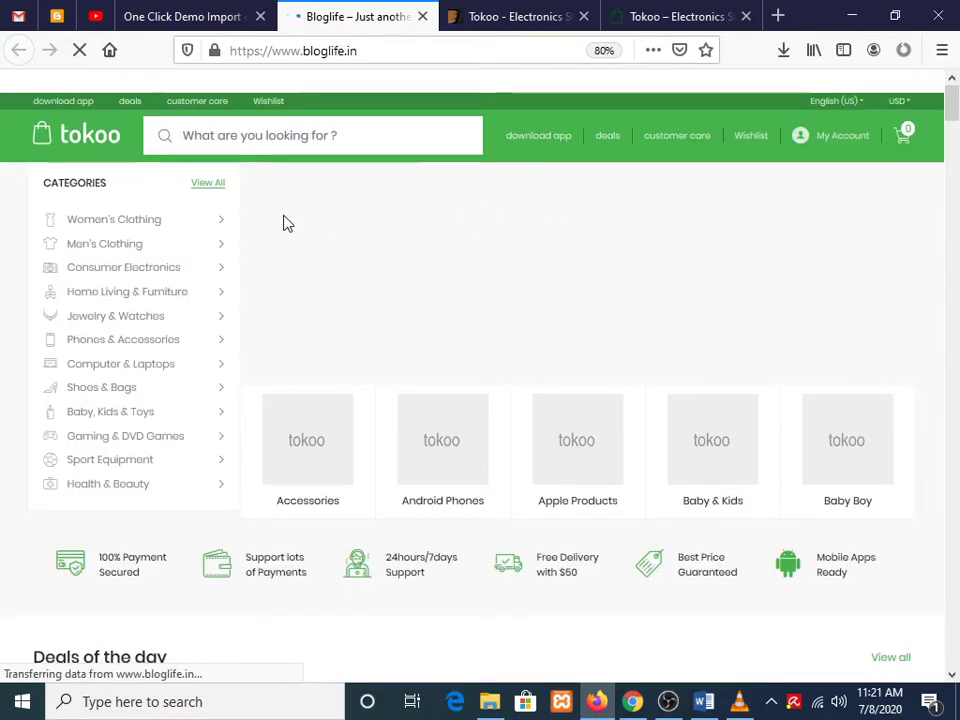
# Examine the imported store homepage from the slider through the product and brand sections to the end of the page
pyautogui.scroll(-5, 287, 223)
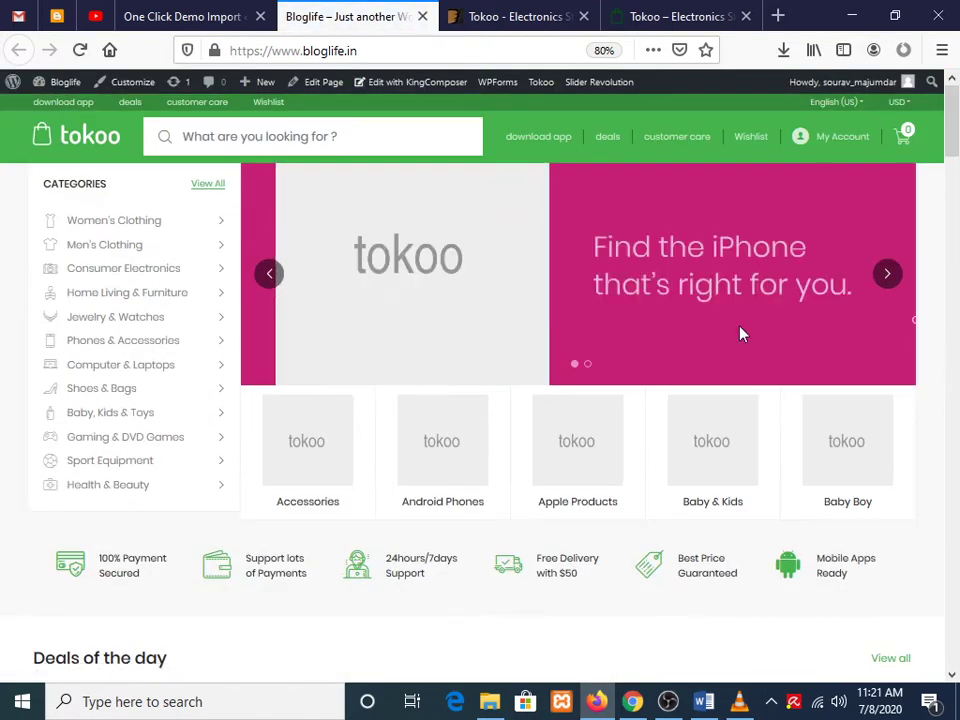
pyautogui.click(888, 275)
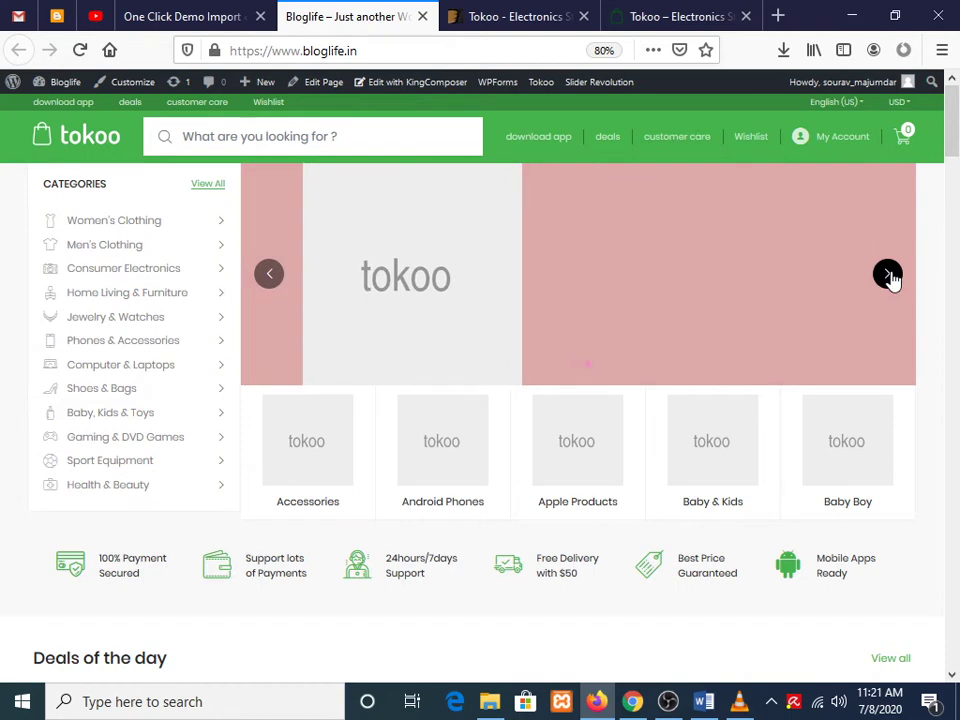
pyautogui.scroll(-2, 438, 330)
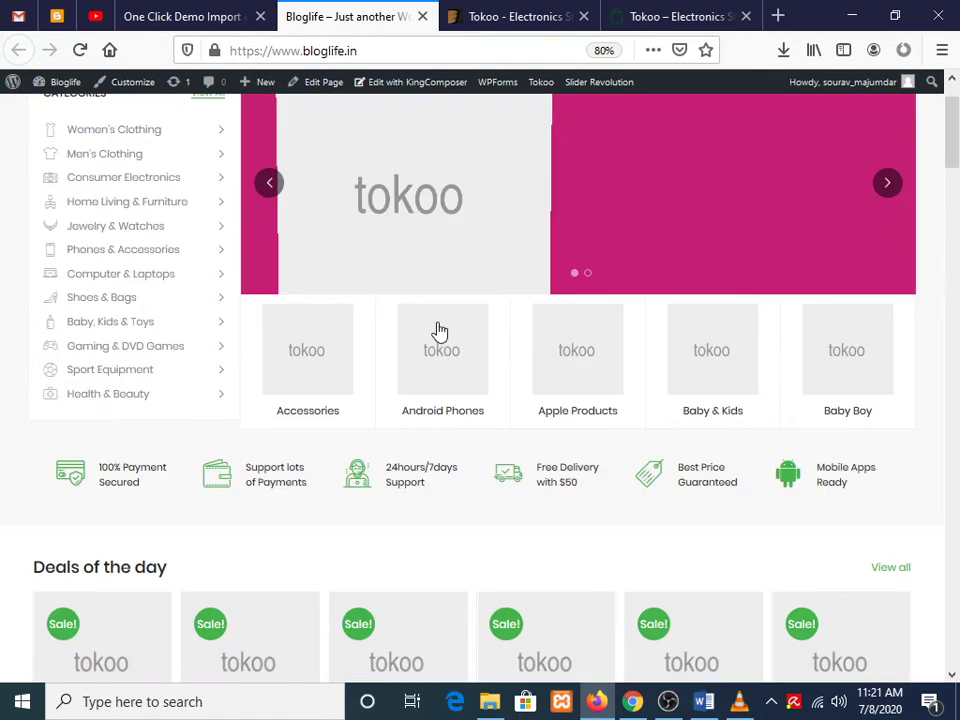
pyautogui.scroll(-20, 438, 330)
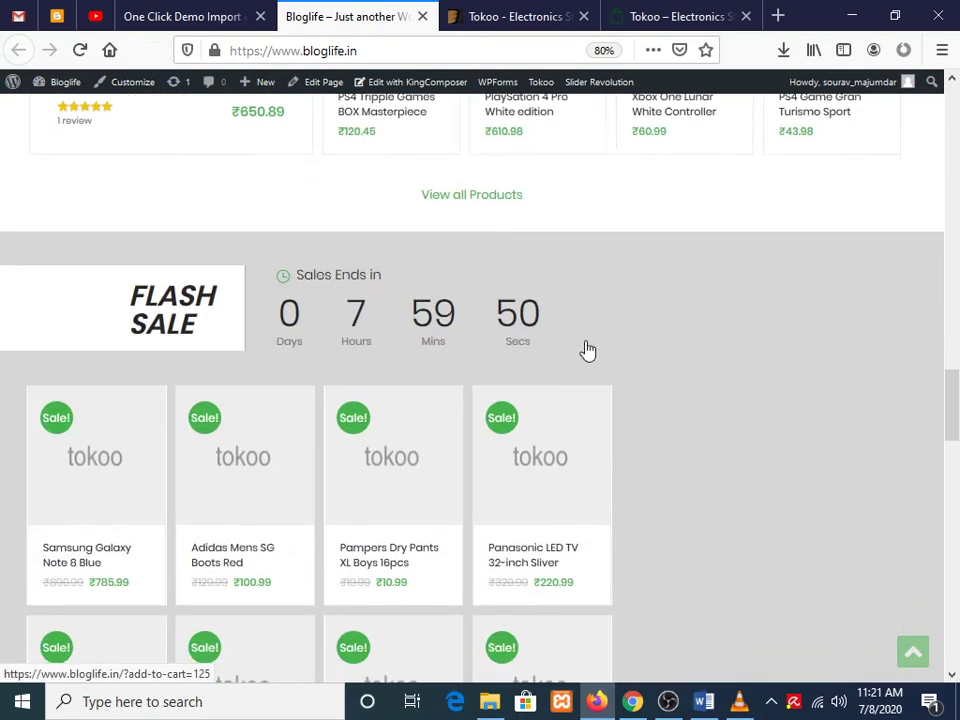
pyautogui.scroll(-10, 880, 400)
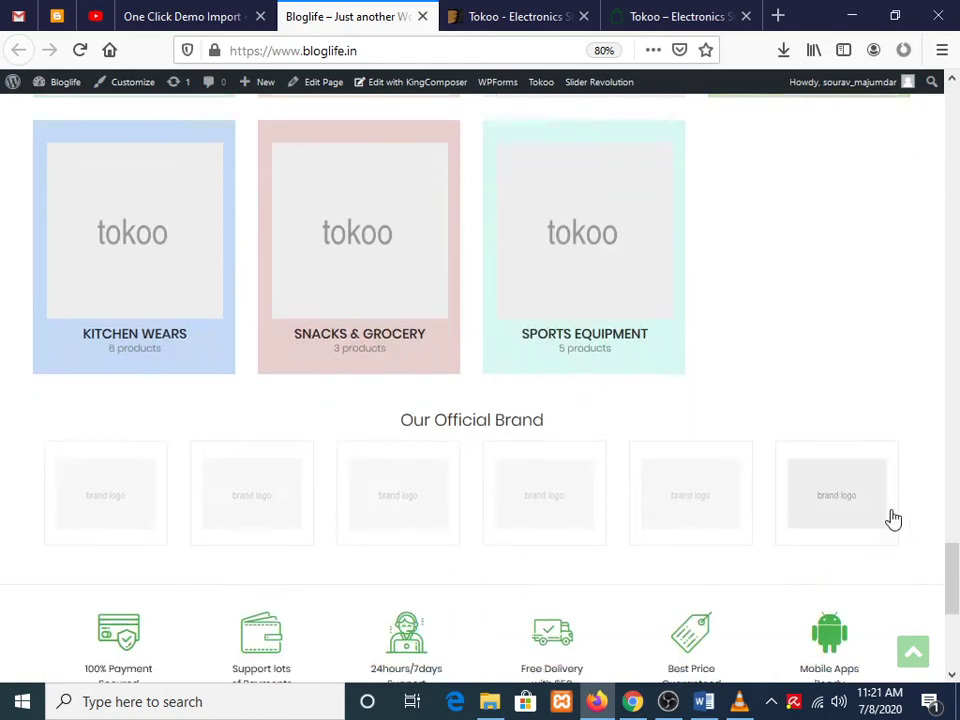
pyautogui.scroll(-9, 951, 561)
pyautogui.scroll(20, 951, 561)
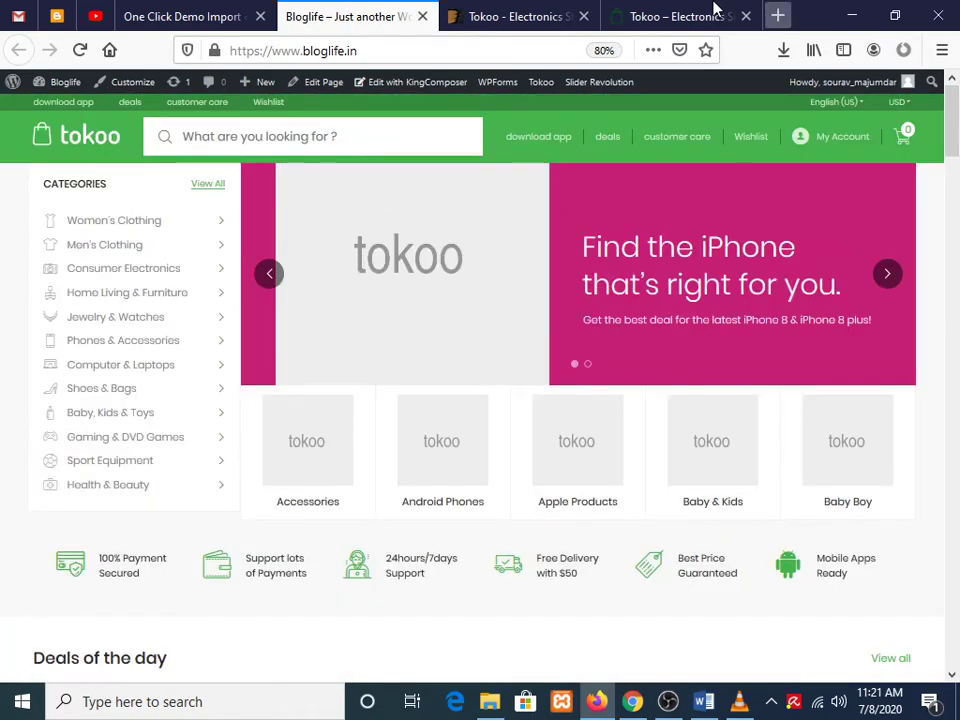
# Compare the imported homepage and its category menus with the live Tokoo demo store, closing the separate theme page between them
pyautogui.click(715, 12)
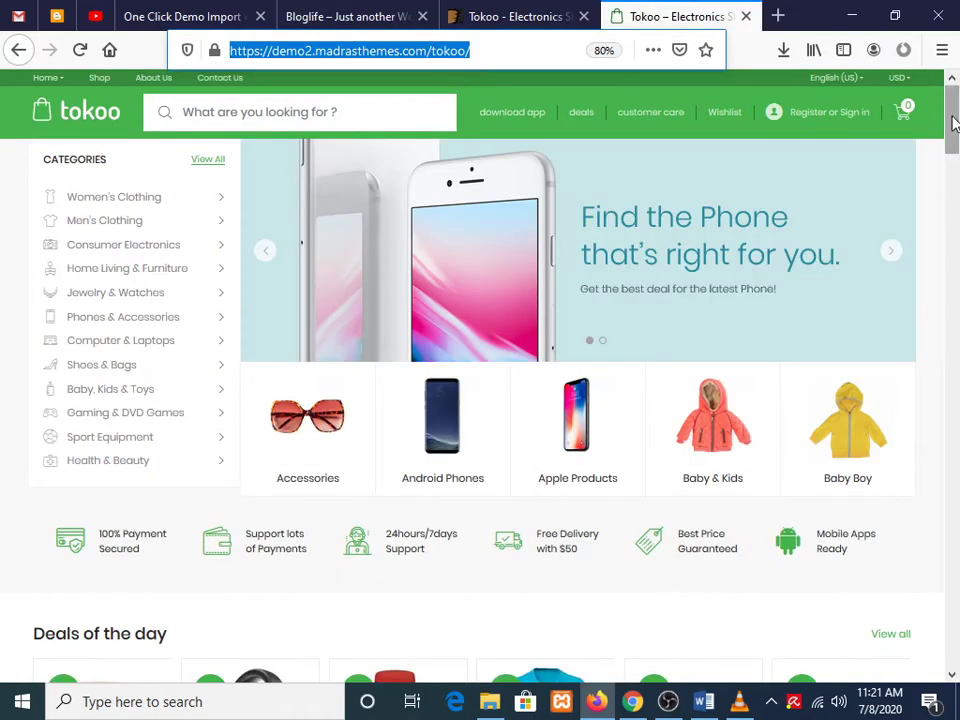
pyautogui.moveTo(954, 122)
pyautogui.mouseDown()
pyautogui.moveTo(953, 630)
pyautogui.moveTo(953, 100)
pyautogui.mouseUp()
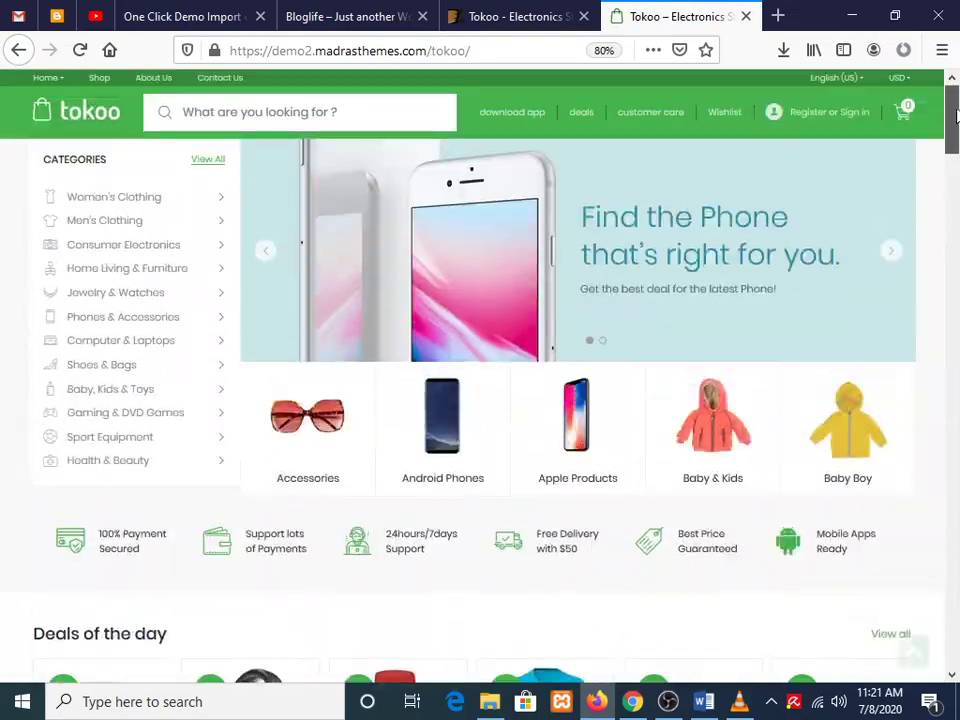
pyautogui.click(479, 8)
pyautogui.click(345, 15)
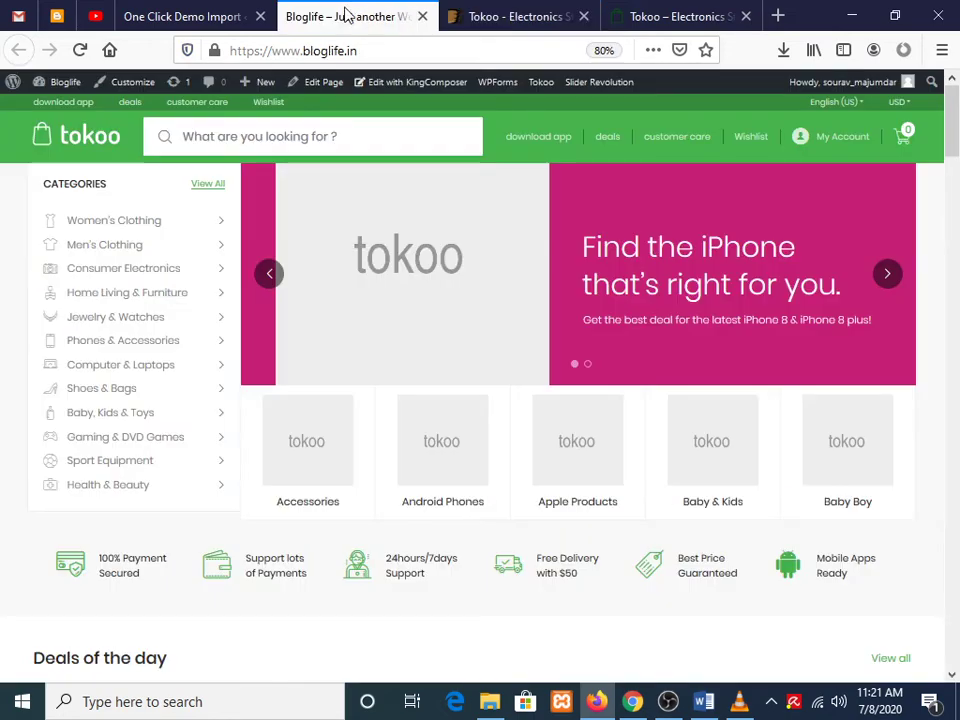
pyautogui.click(583, 17)
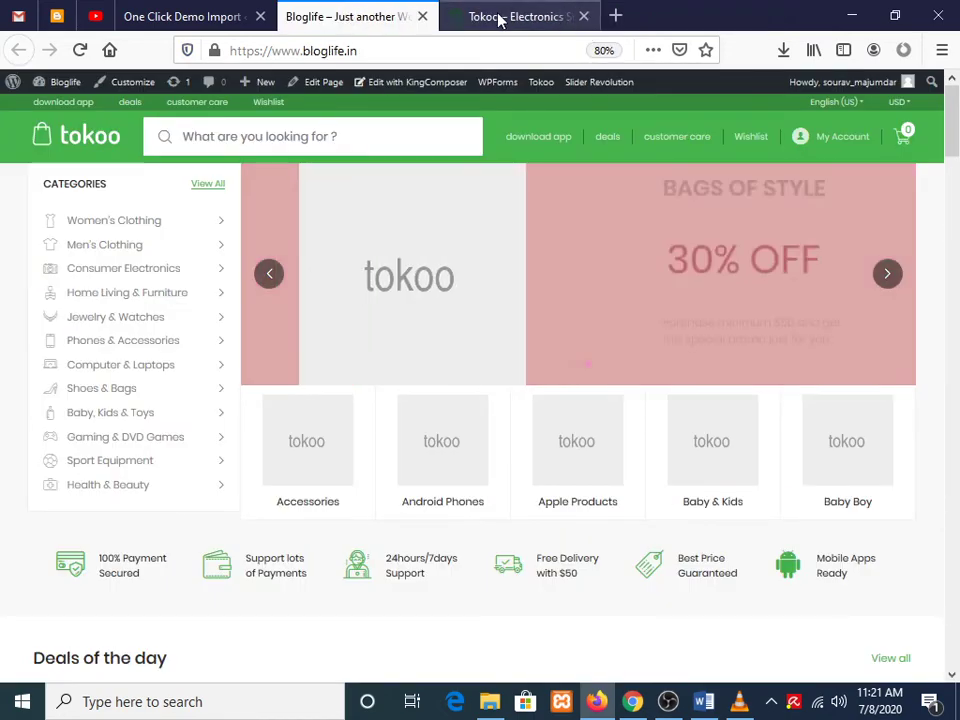
pyautogui.click(490, 16)
pyautogui.click(410, 8)
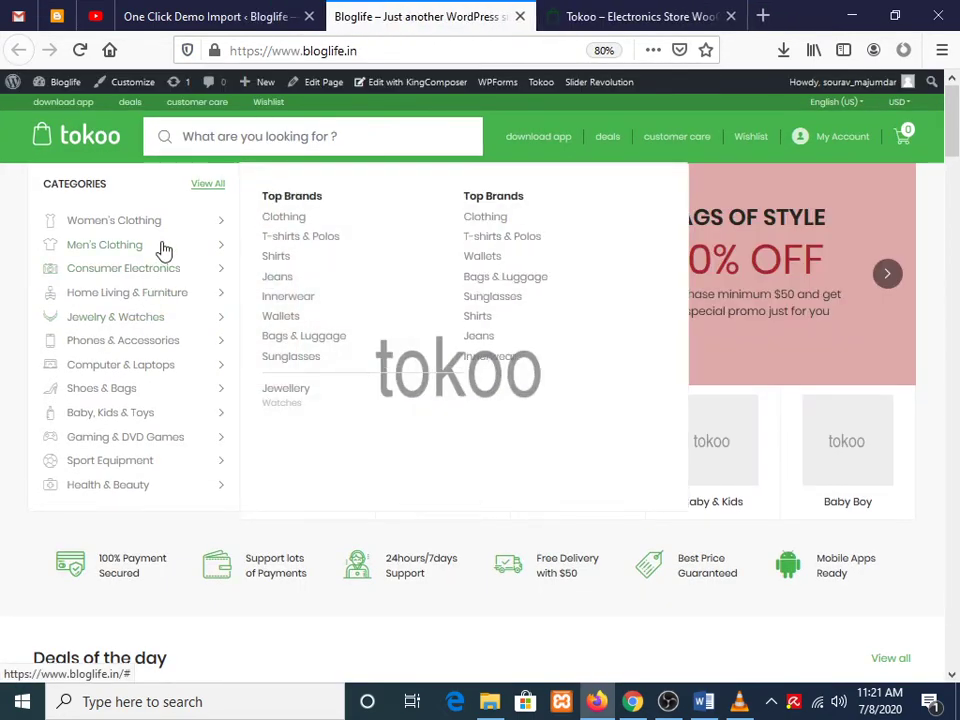
pyautogui.click(620, 16)
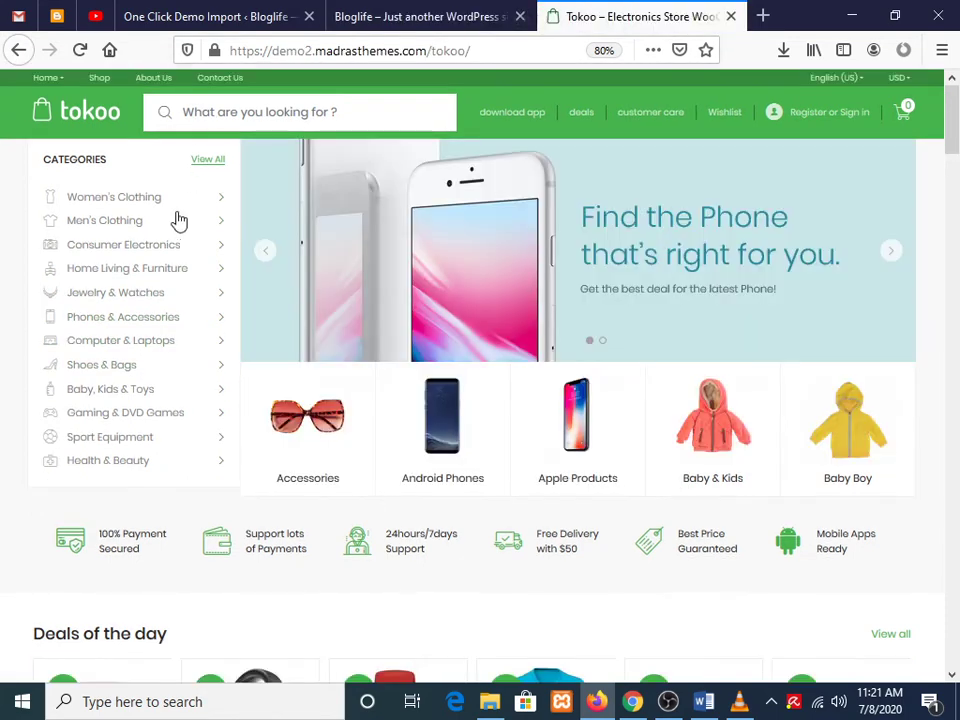
pyautogui.moveTo(180, 210)
pyautogui.click(480, 10)
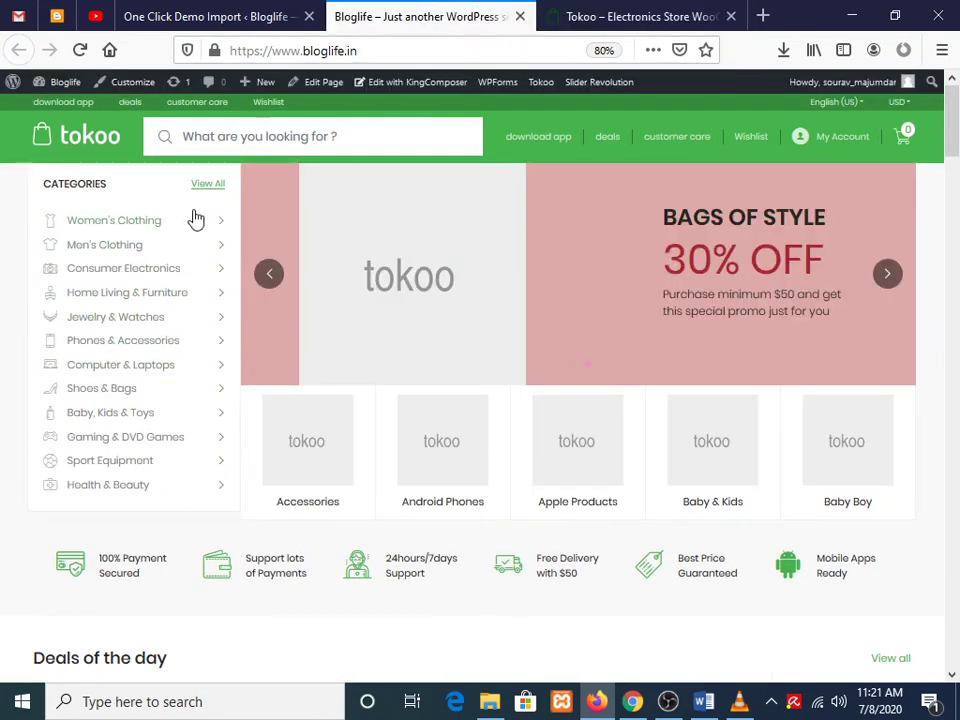
# Open the Tokoo theme's Header options and look at the available Header Style choices under Masthead
pyautogui.click(290, 16)
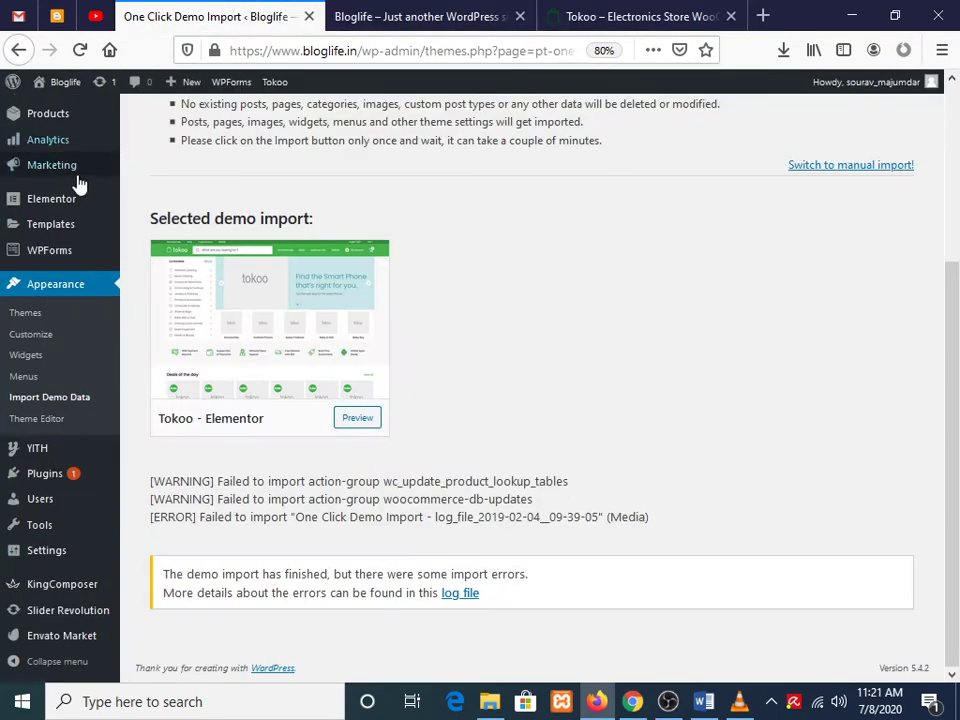
pyautogui.scroll(3, 100, 188)
pyautogui.moveTo(40, 143)
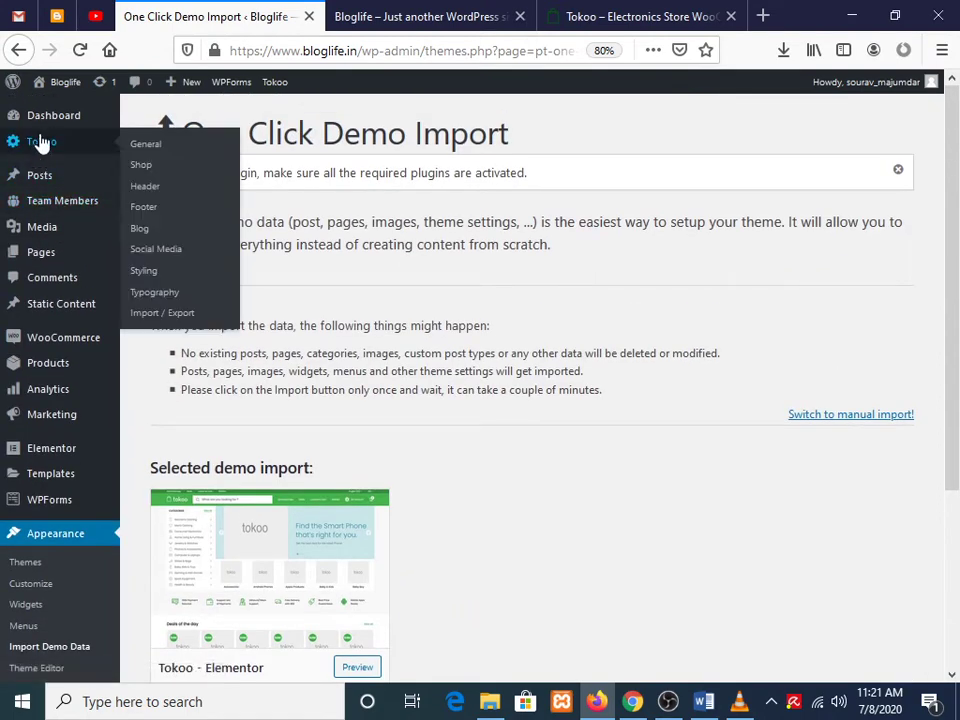
pyautogui.click(156, 190)
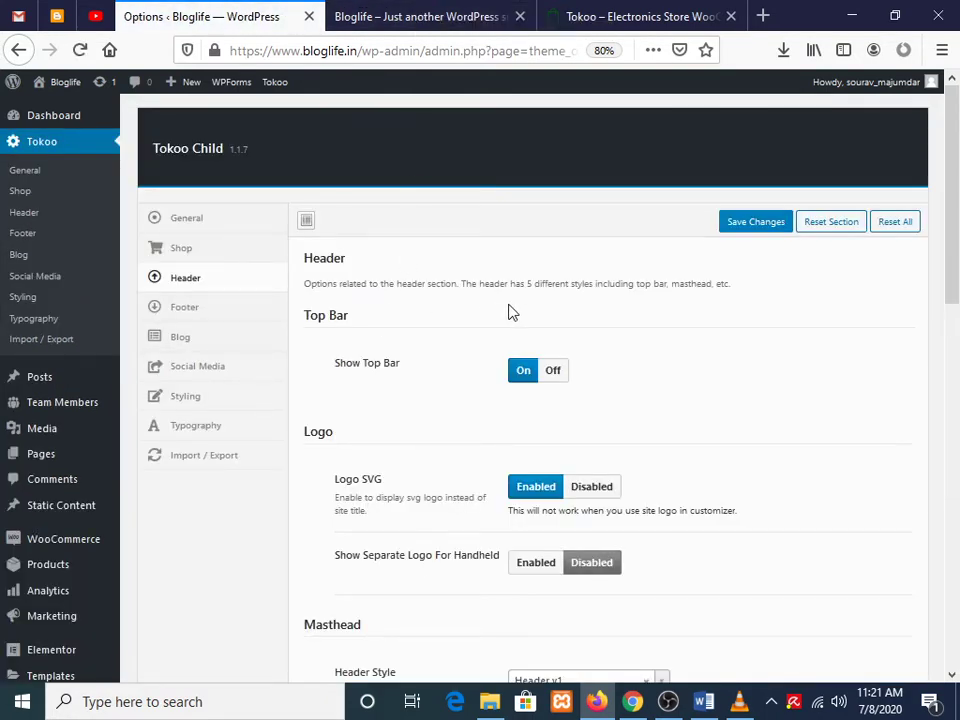
pyautogui.scroll(-5, 550, 315)
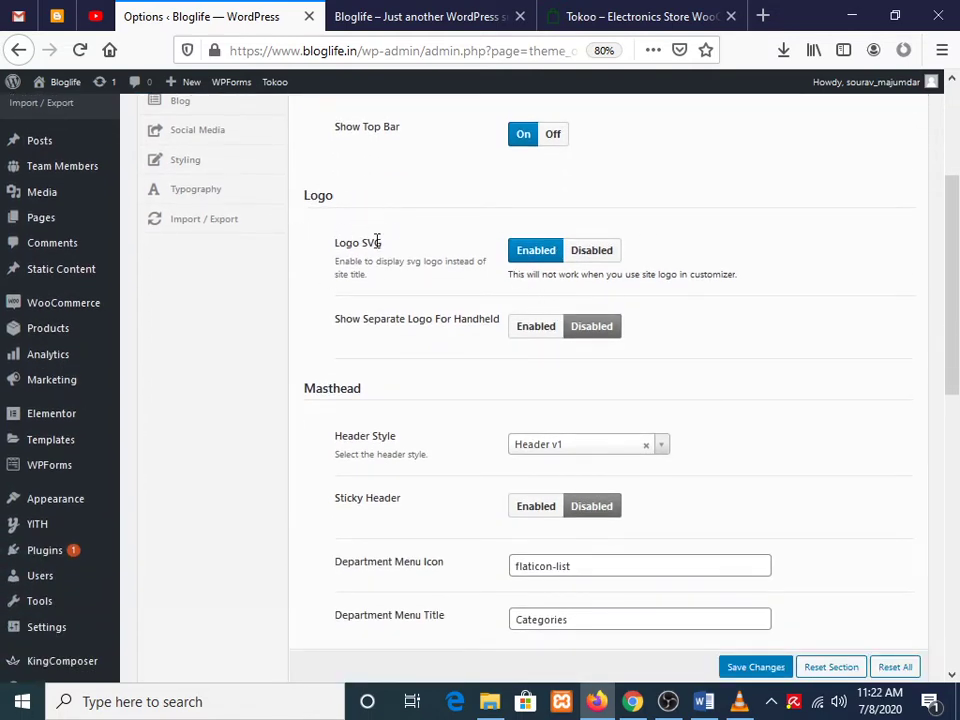
pyautogui.scroll(-5, 377, 240)
pyautogui.click(611, 210)
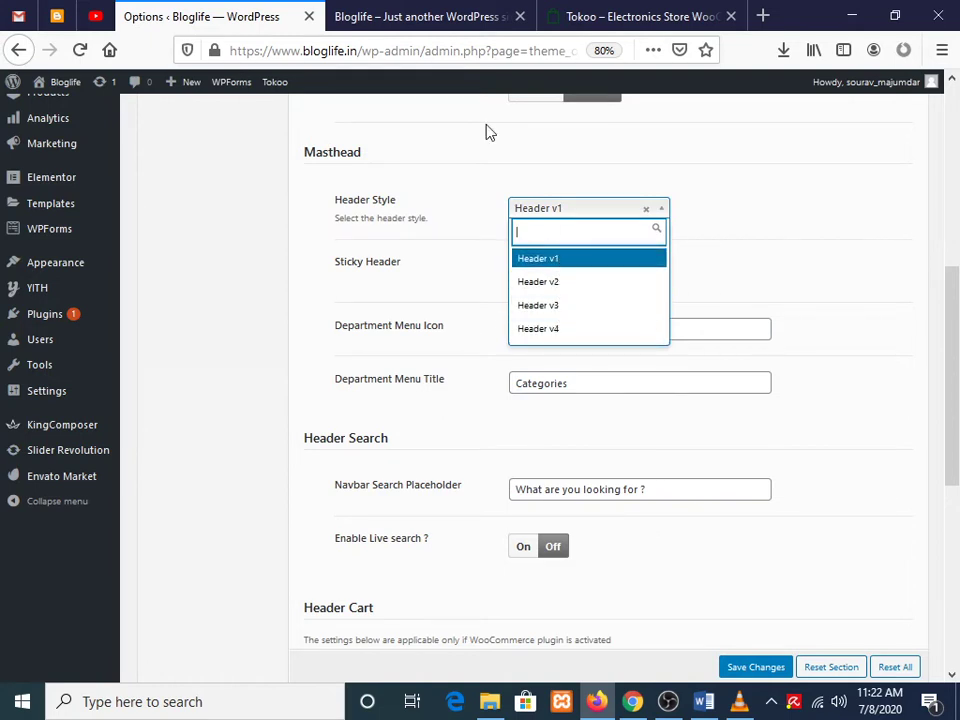
# Look over the store homepage's header, account menu and the page editing options offered there
pyautogui.click(415, 12)
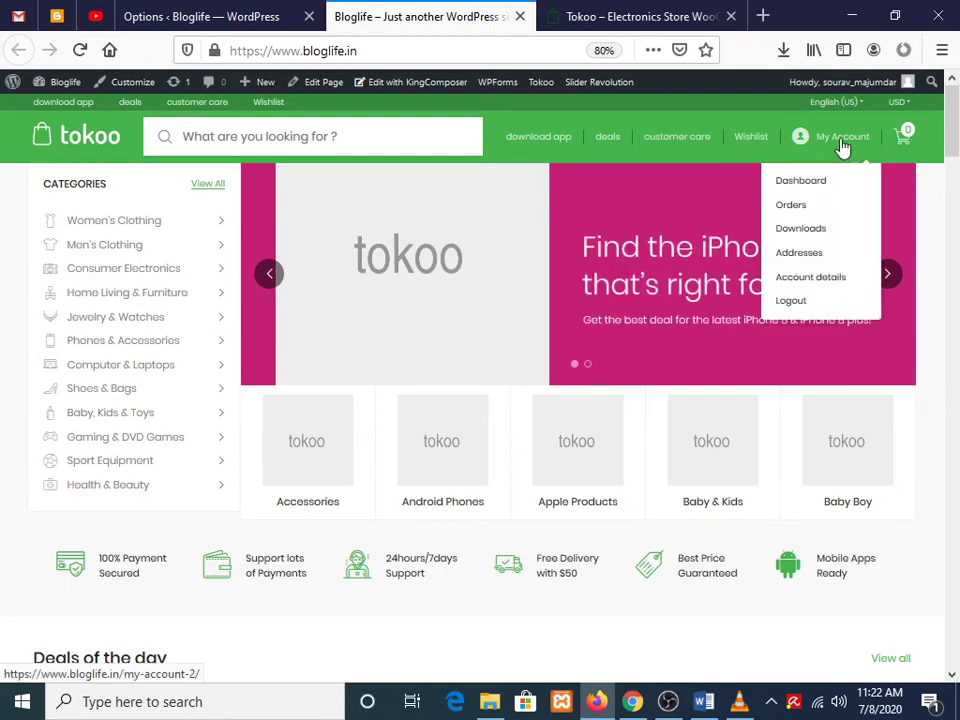
pyautogui.scroll(-6, 272, 412)
pyautogui.scroll(6, 483, 441)
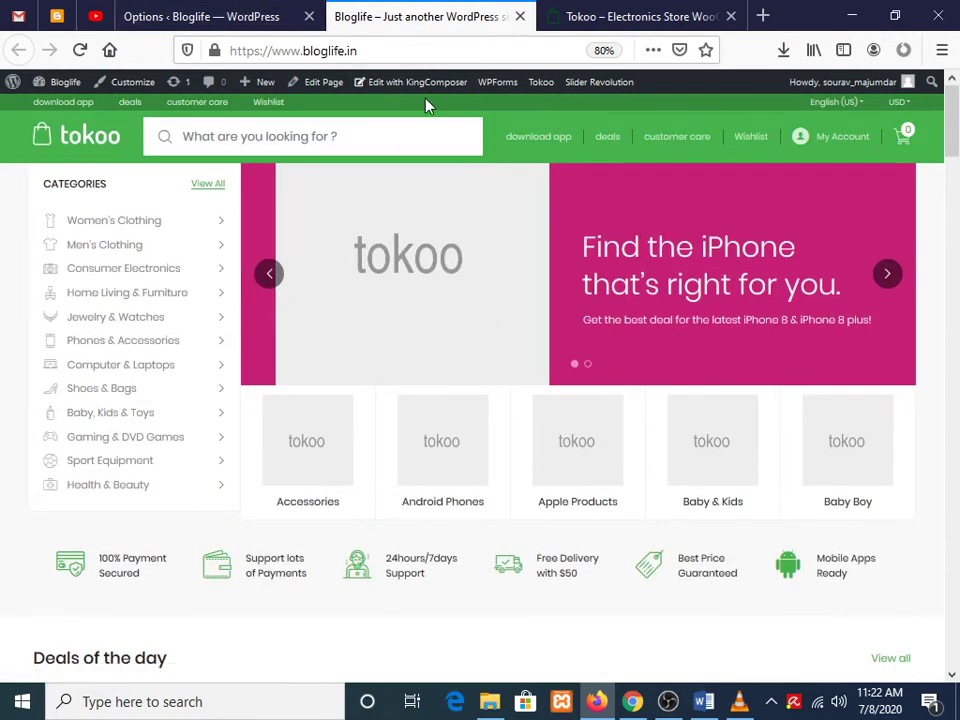
pyautogui.moveTo(575, 88)
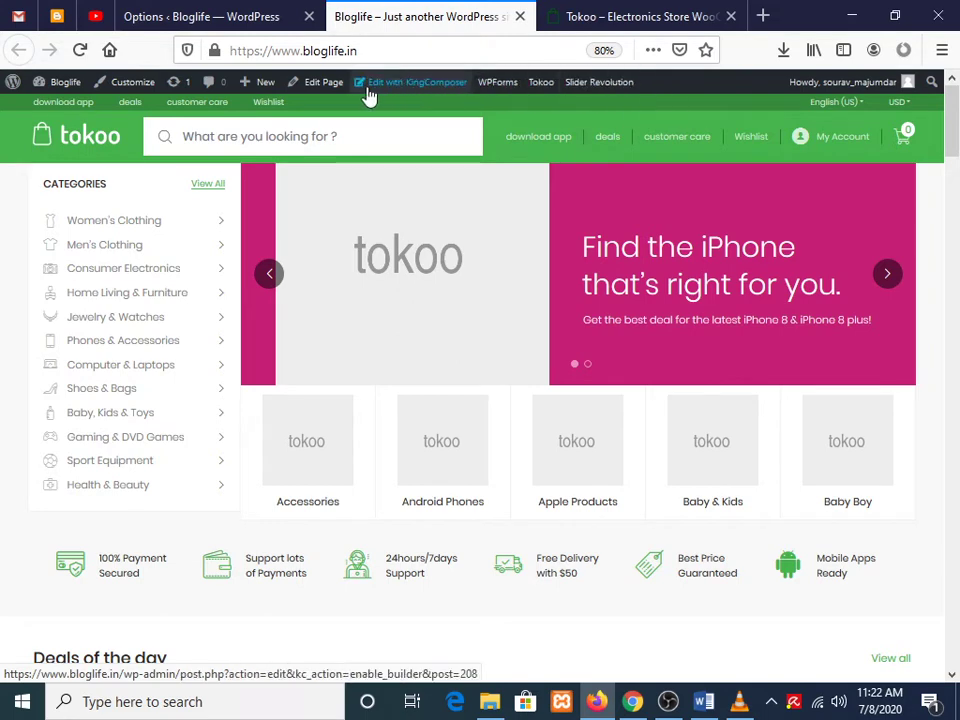
# Open the store's homepage for editing in the WordPress page editor
pyautogui.click(326, 86)
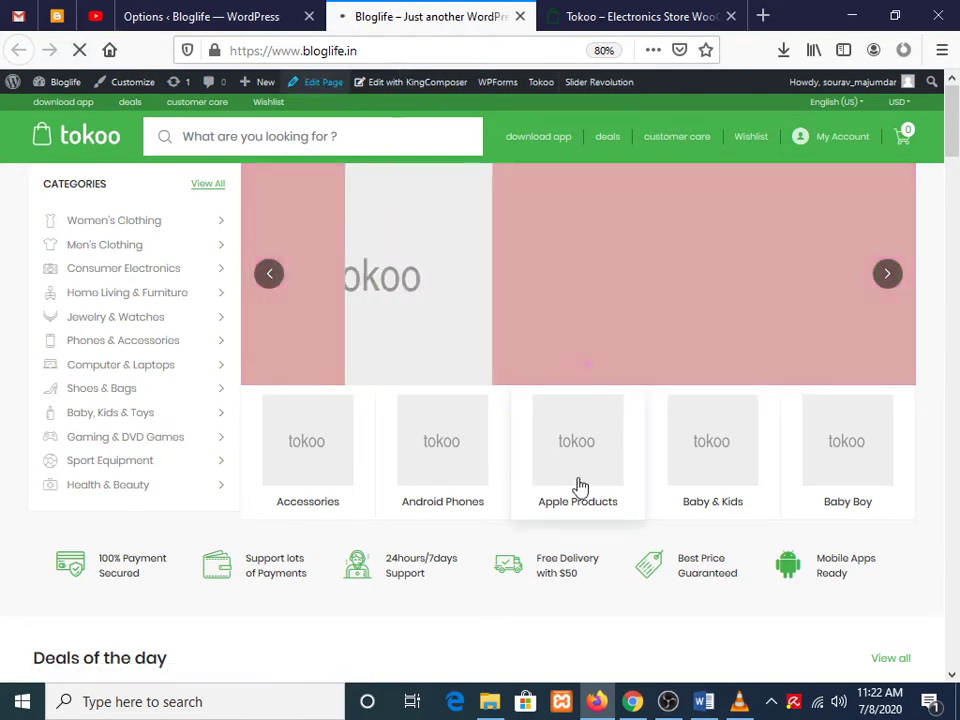
pyautogui.click(281, 8)
pyautogui.click(664, 10)
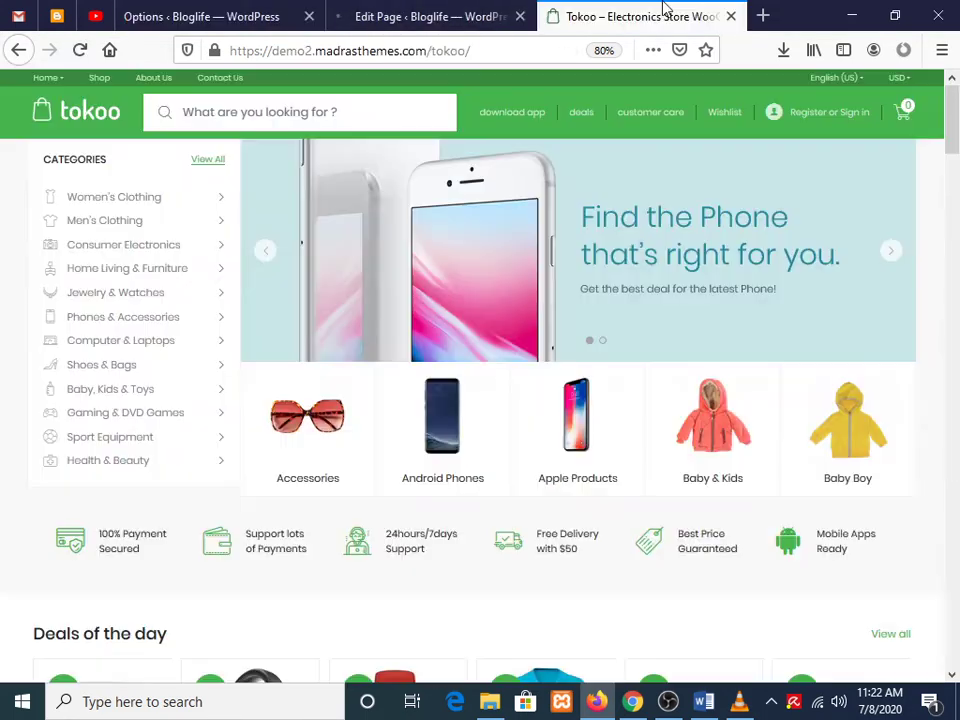
pyautogui.click(442, 10)
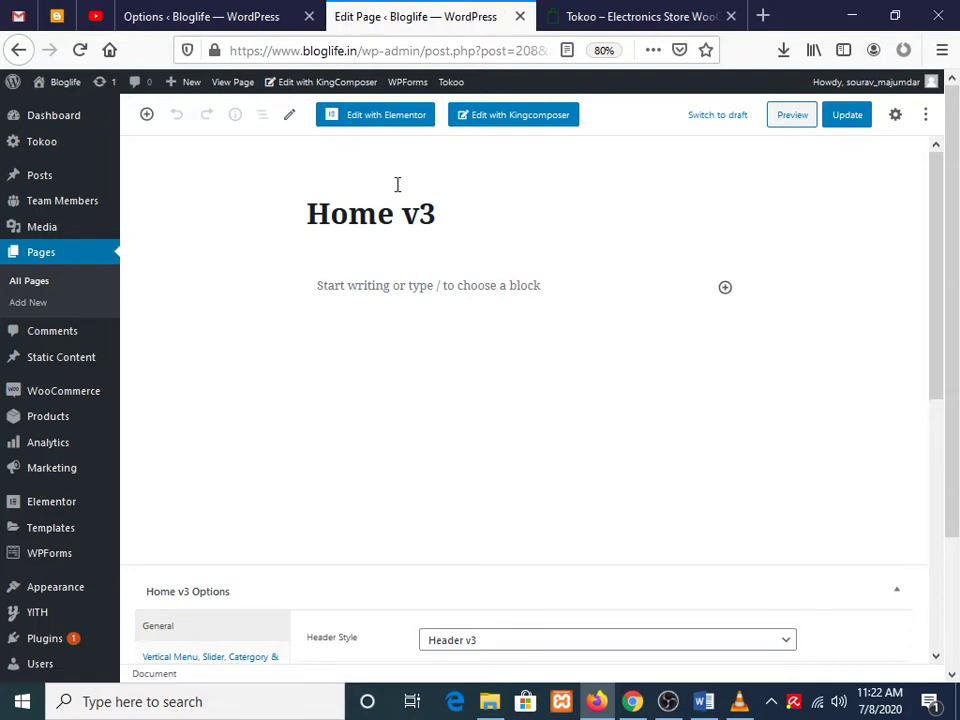
# Try to edit the Home v3 page with Elementor, and return to the WordPress page editor
pyautogui.click(385, 114)
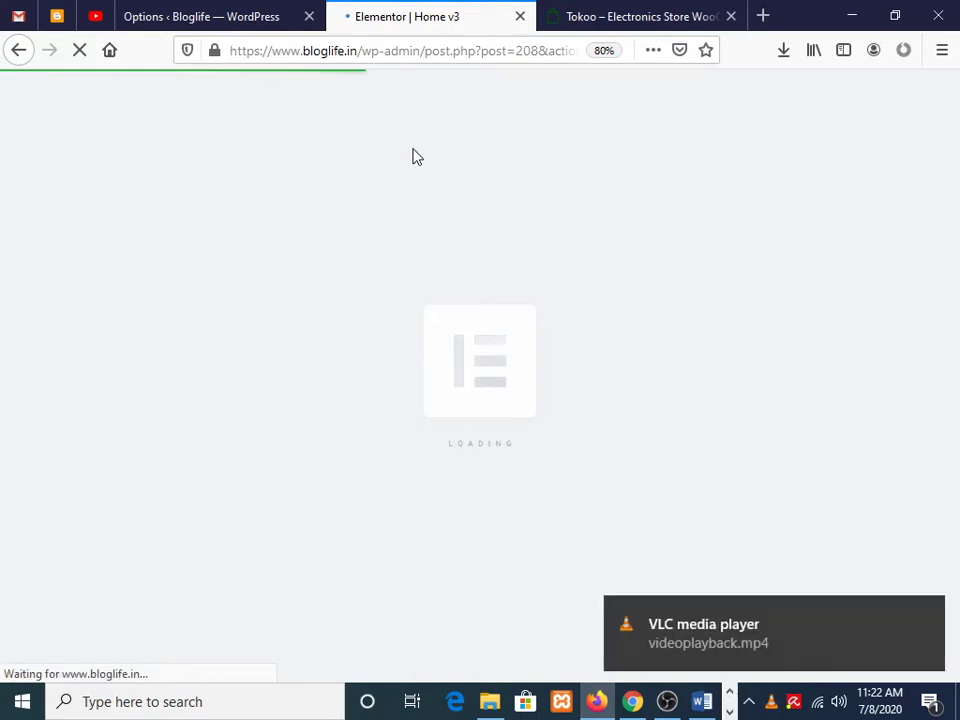
pyautogui.click(926, 613)
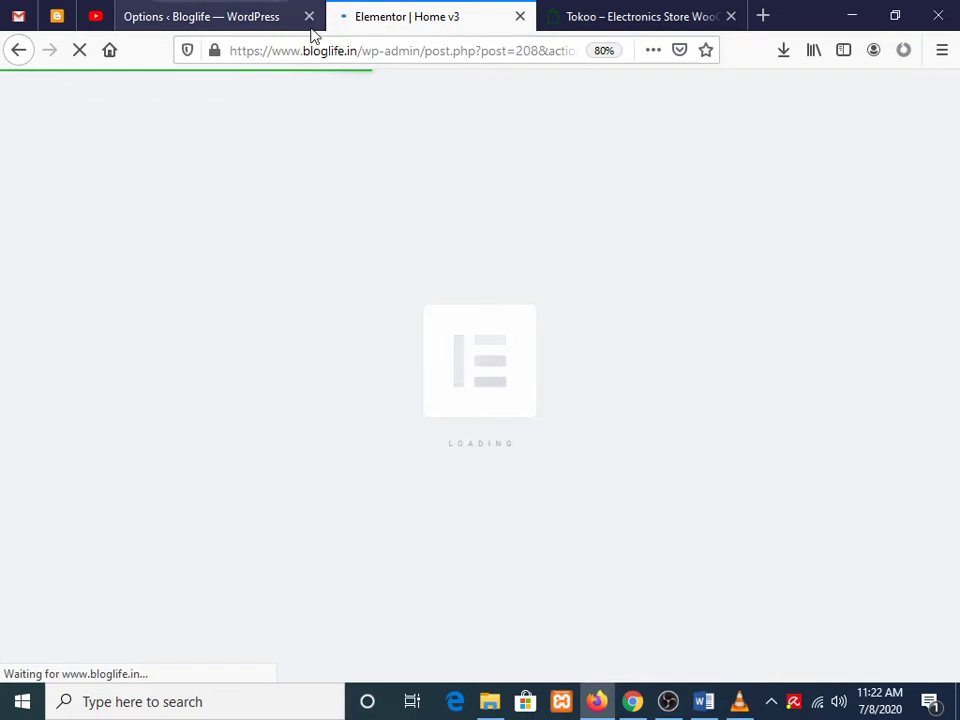
pyautogui.click(266, 10)
pyautogui.click(433, 12)
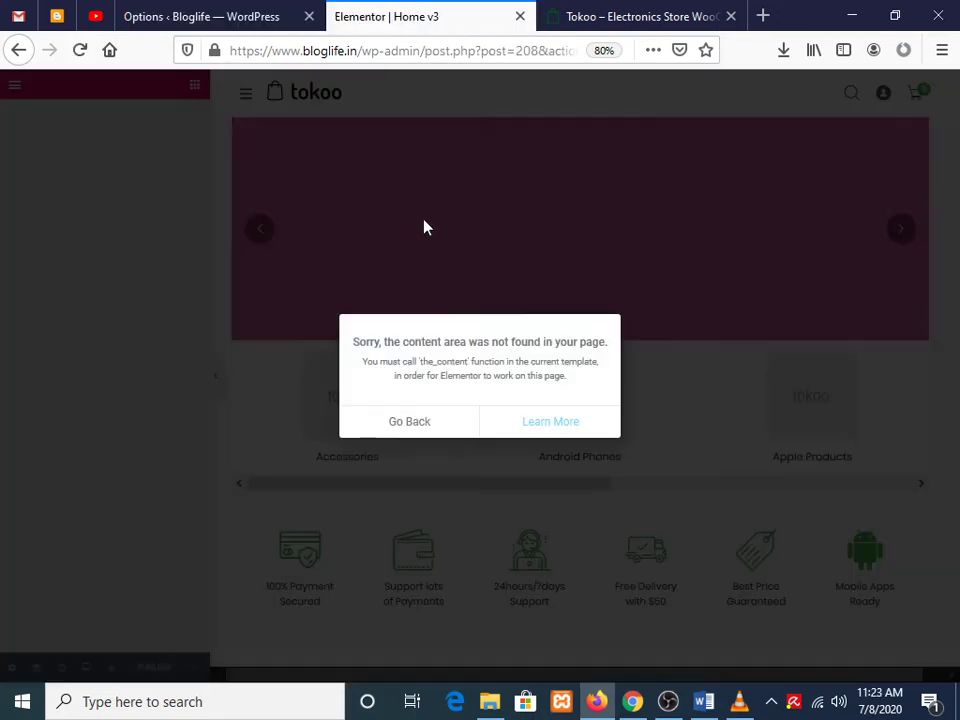
pyautogui.hotkey('alt', 'Left')
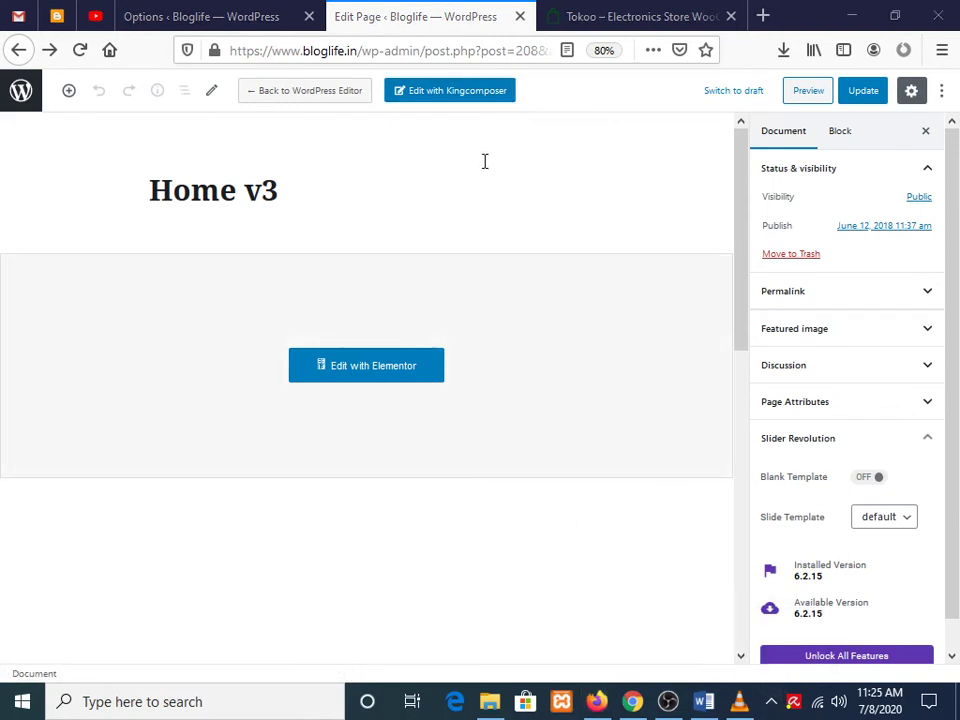
# Open the Home v3 page for editing with KingComposer, and open Slider Revolution in a new browser tab
pyautogui.click(455, 95)
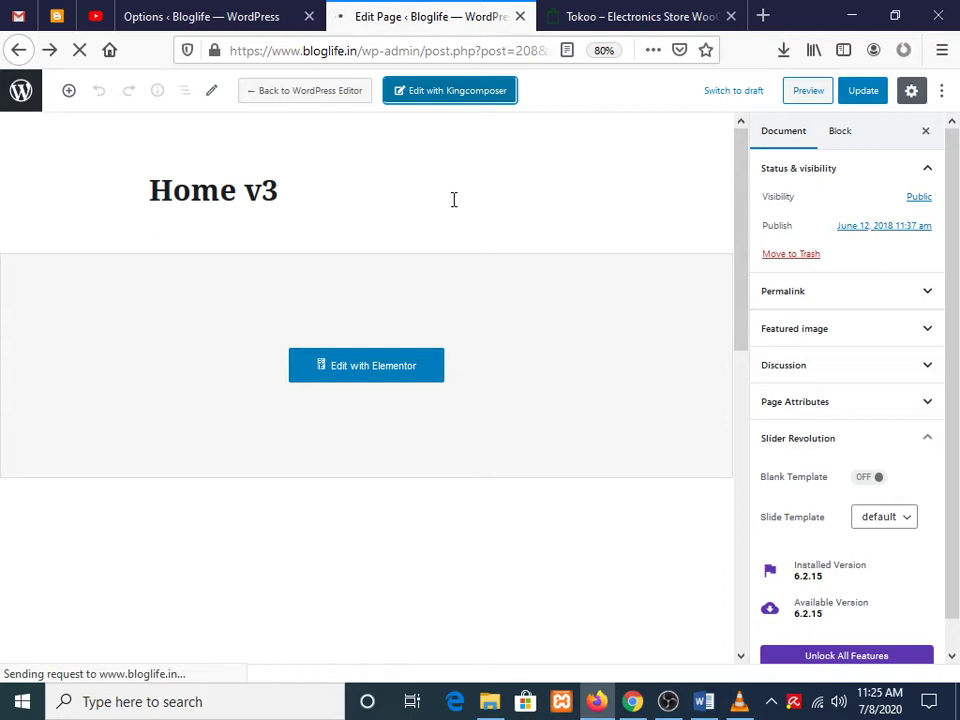
pyautogui.click(197, 14)
pyautogui.scroll(-5, 26, 551)
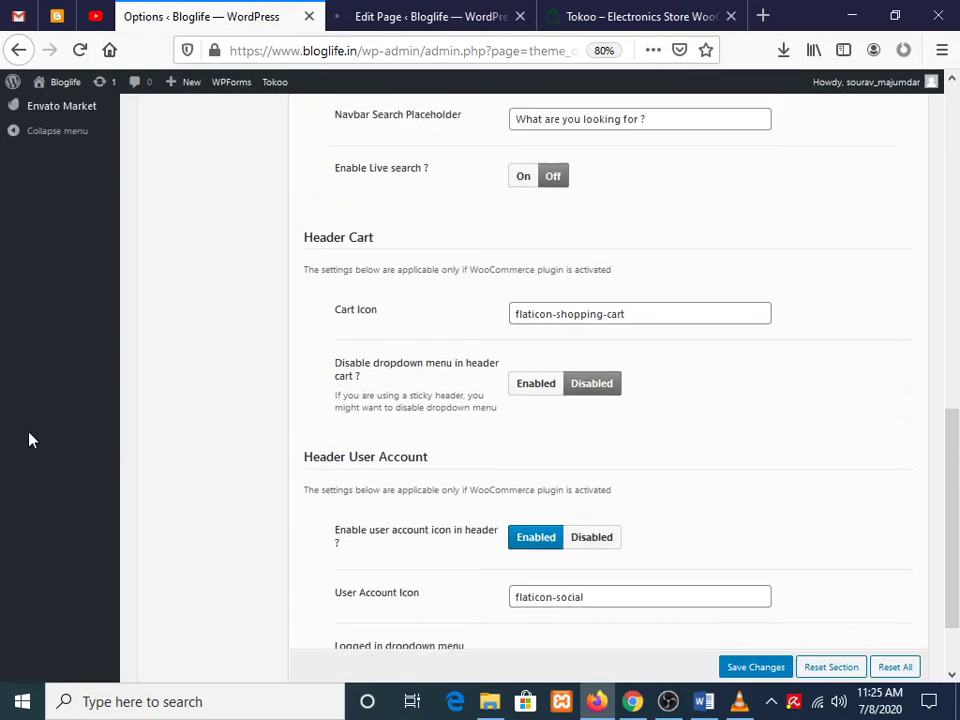
pyautogui.scroll(5, 29, 440)
pyautogui.rightClick(56, 515)
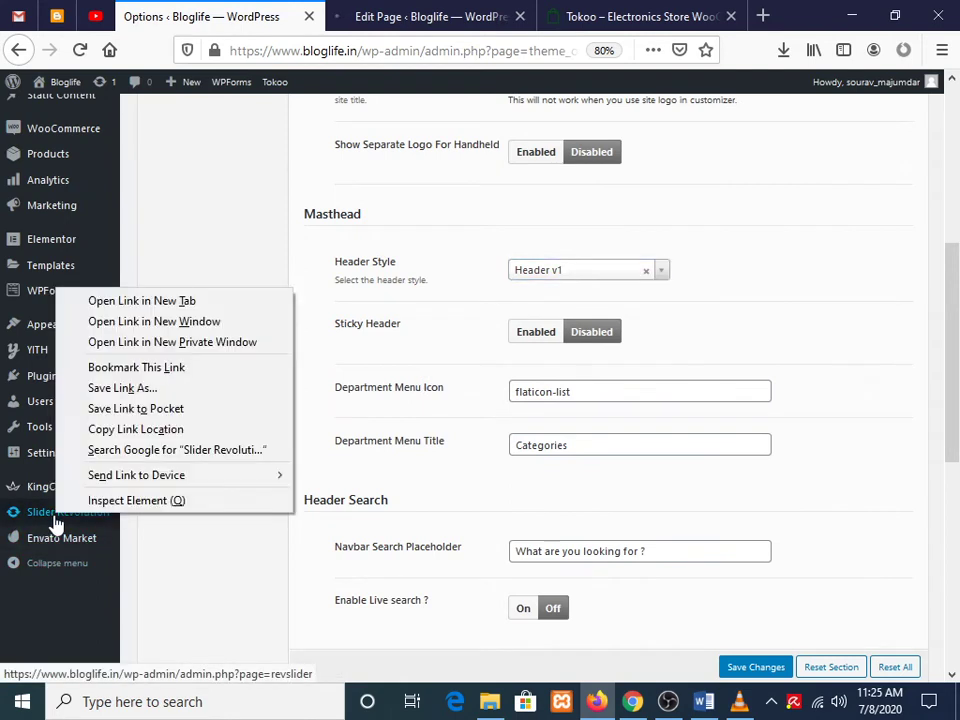
pyautogui.click(138, 300)
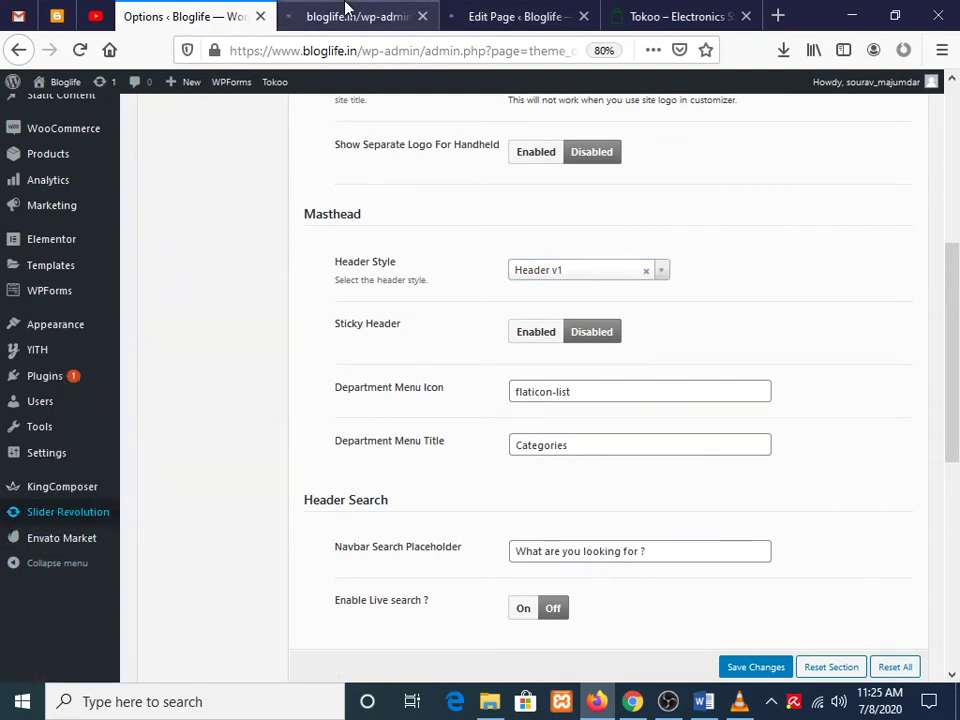
pyautogui.click(347, 12)
# Look over the Home v3 page's KingComposer editor and its Home v3 Options, including the General and Banner settings
pyautogui.click(521, 12)
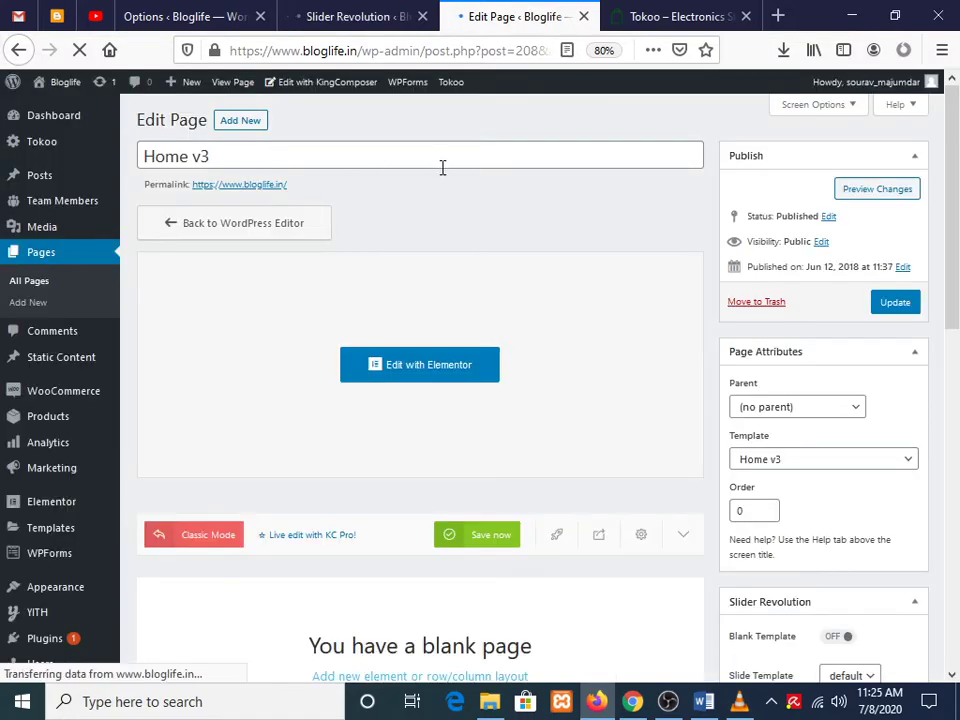
pyautogui.scroll(-10, 443, 172)
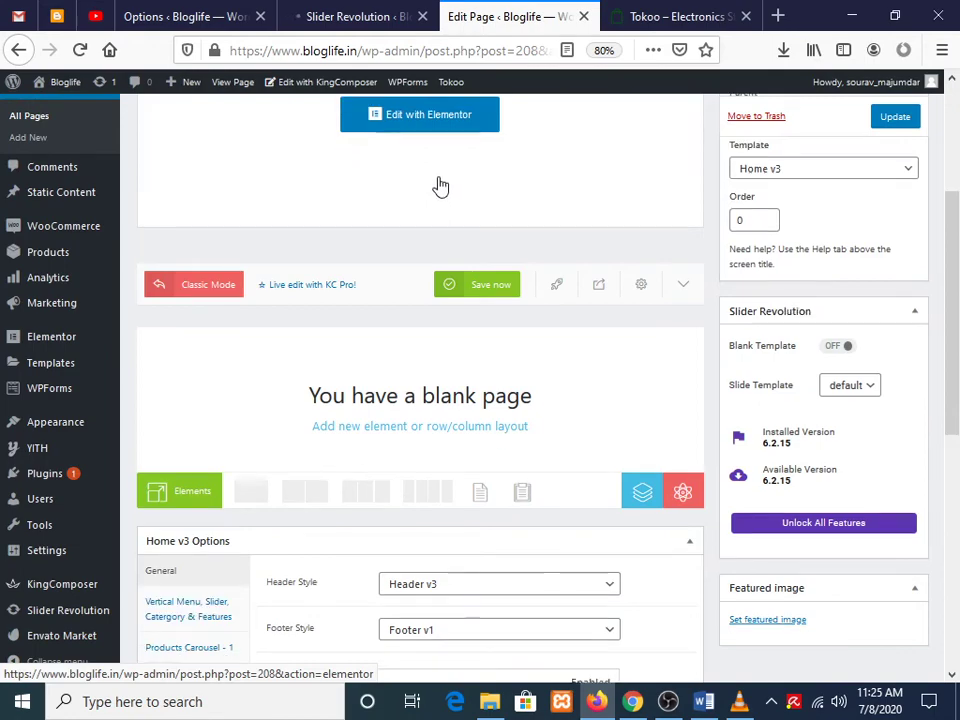
pyautogui.scroll(10, 392, 305)
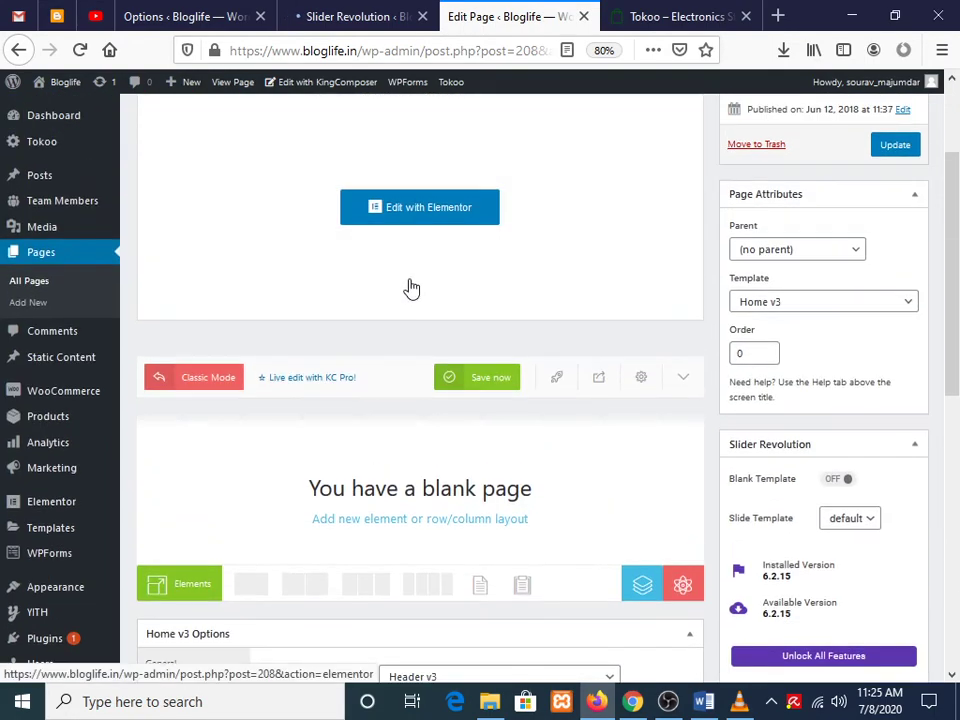
pyautogui.scroll(-8, 410, 281)
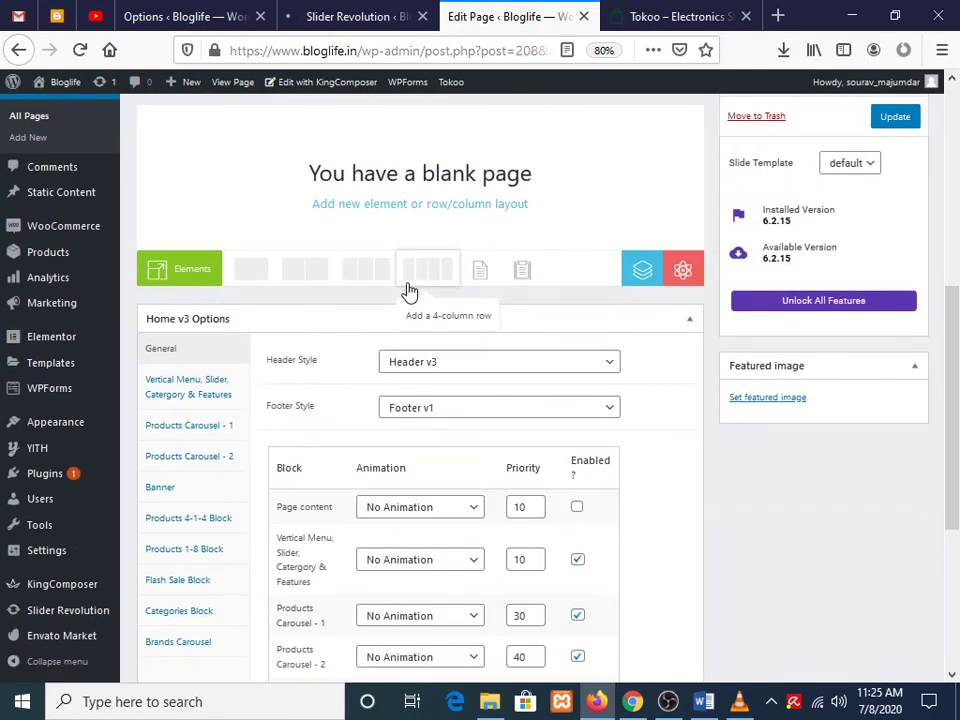
pyautogui.scroll(-5, 399, 313)
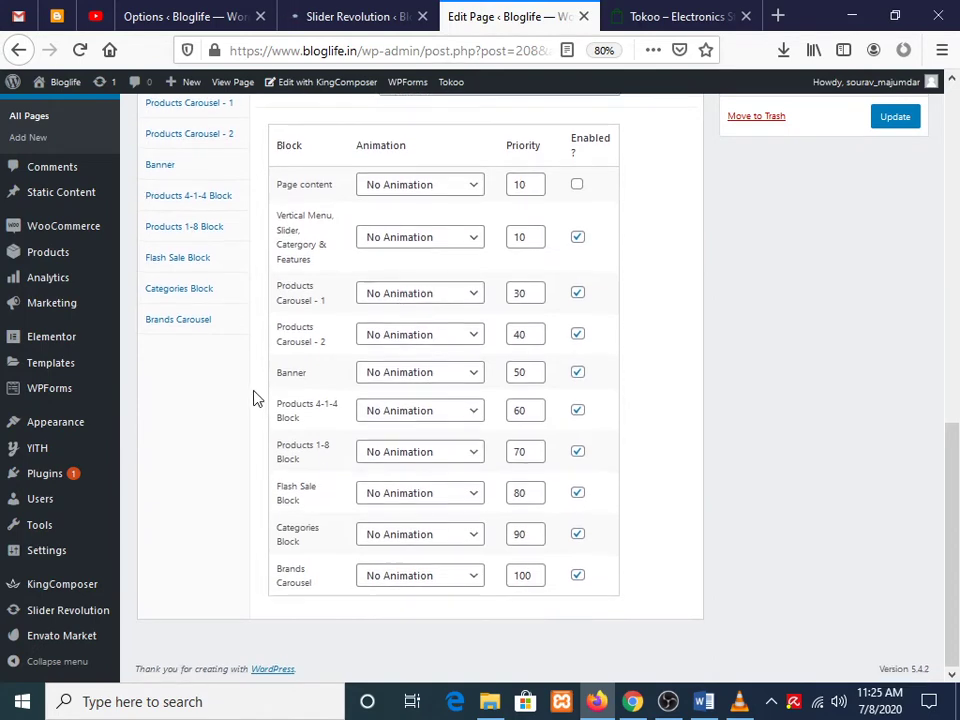
pyautogui.scroll(6, 255, 396)
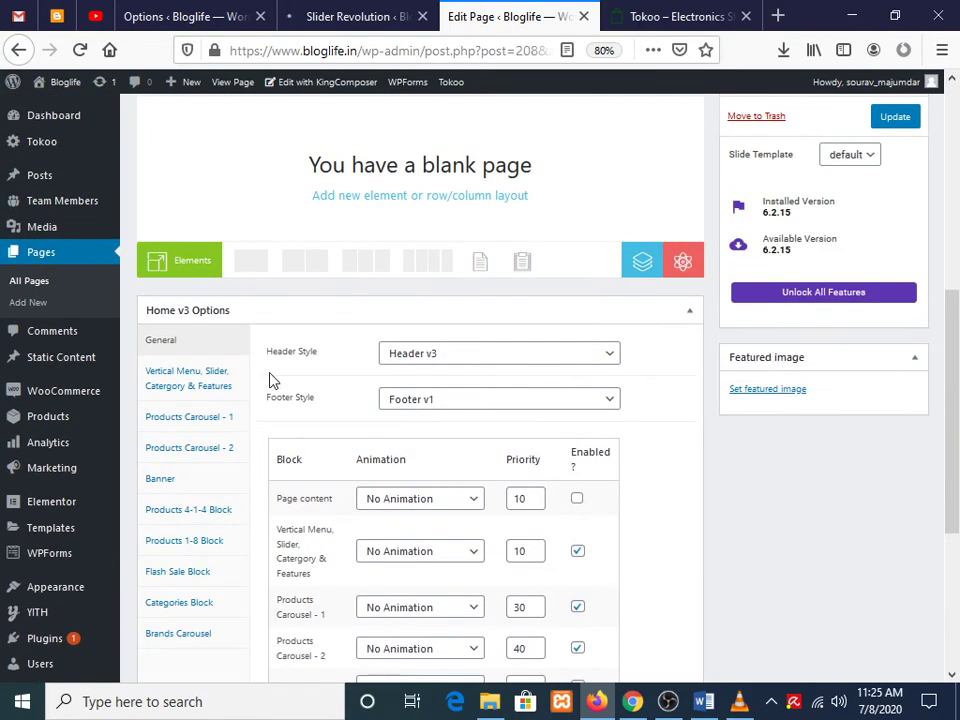
pyautogui.click(211, 488)
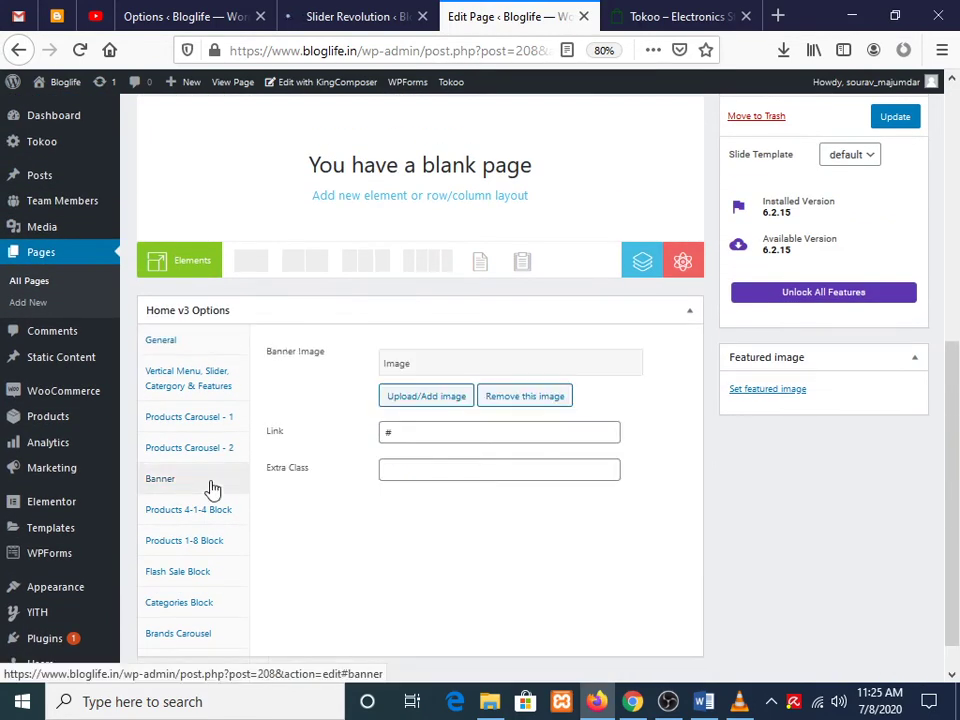
pyautogui.click(200, 352)
pyautogui.scroll(5, 279, 339)
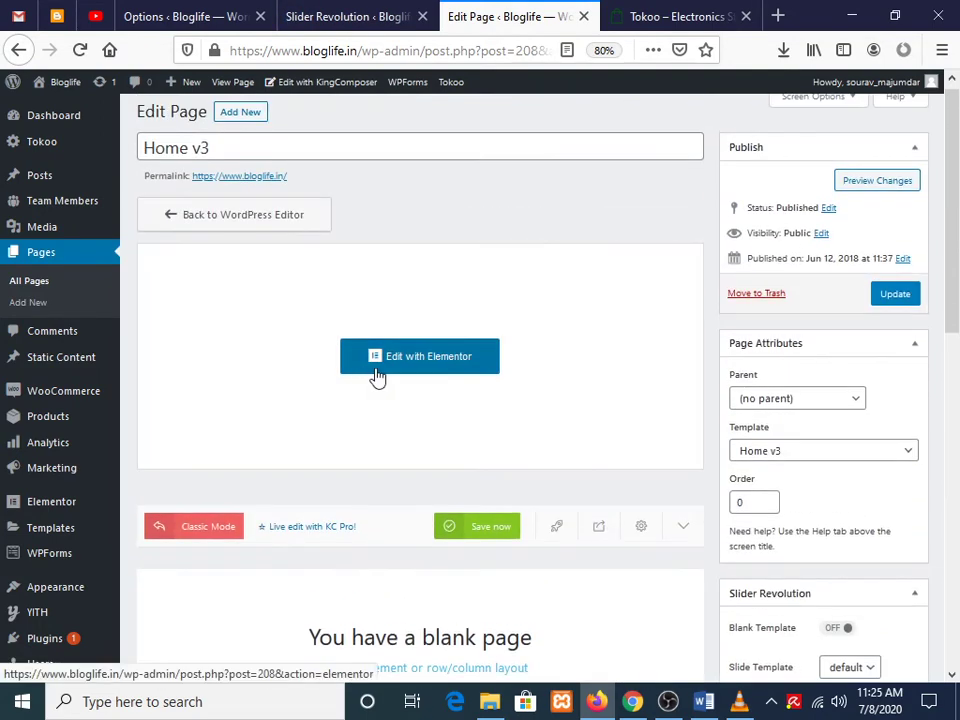
# Look through both pages of slider modules in Slider Revolution
pyautogui.click(348, 16)
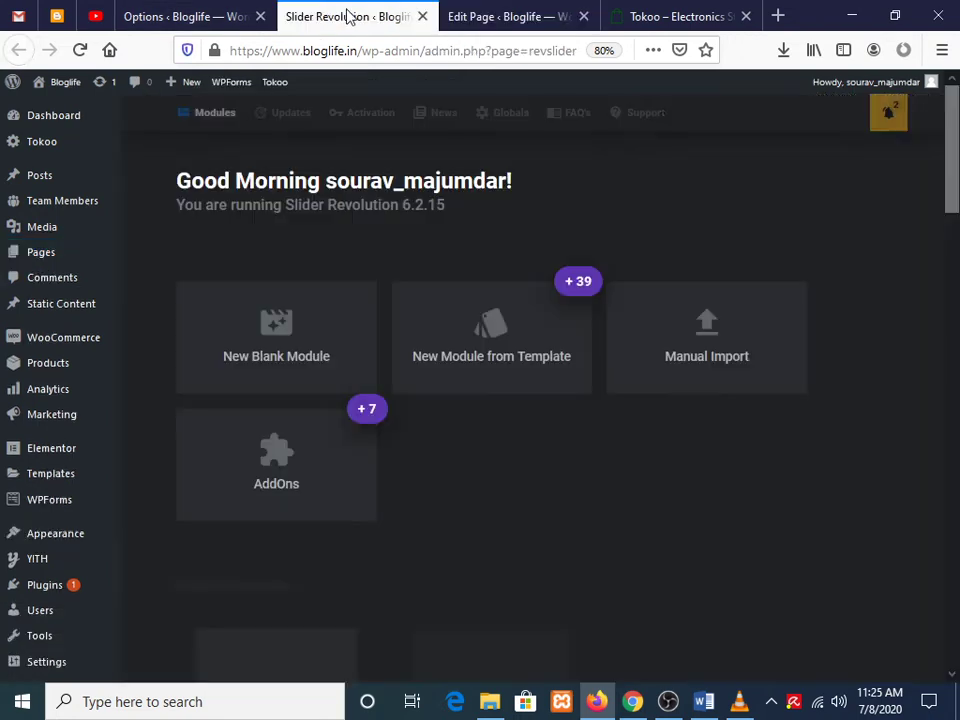
pyautogui.scroll(-5, 450, 456)
pyautogui.scroll(3, 465, 486)
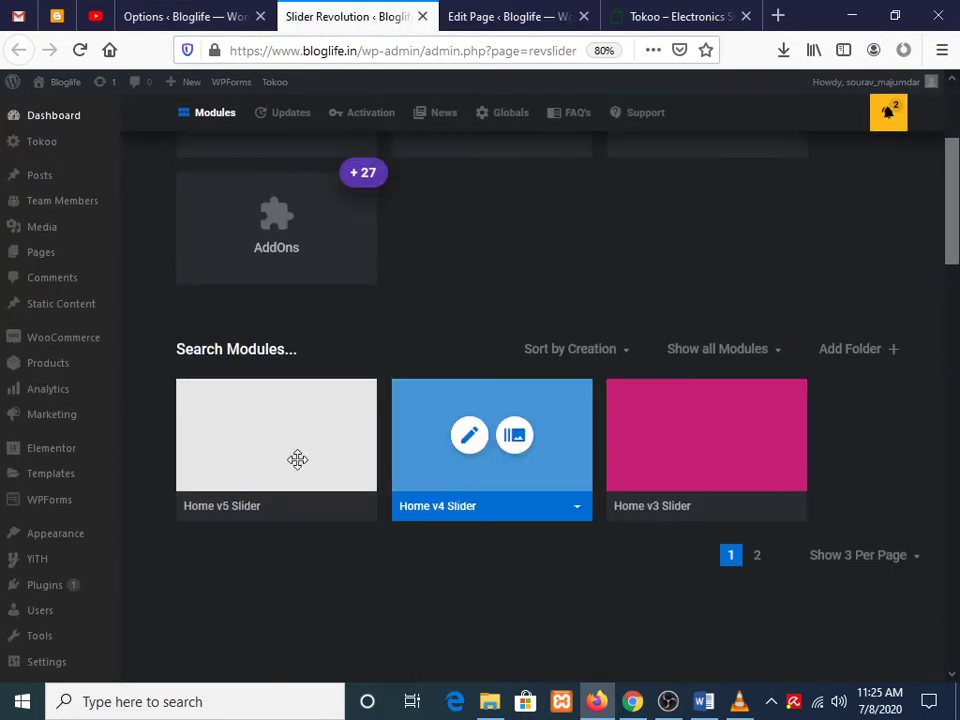
pyautogui.click(756, 559)
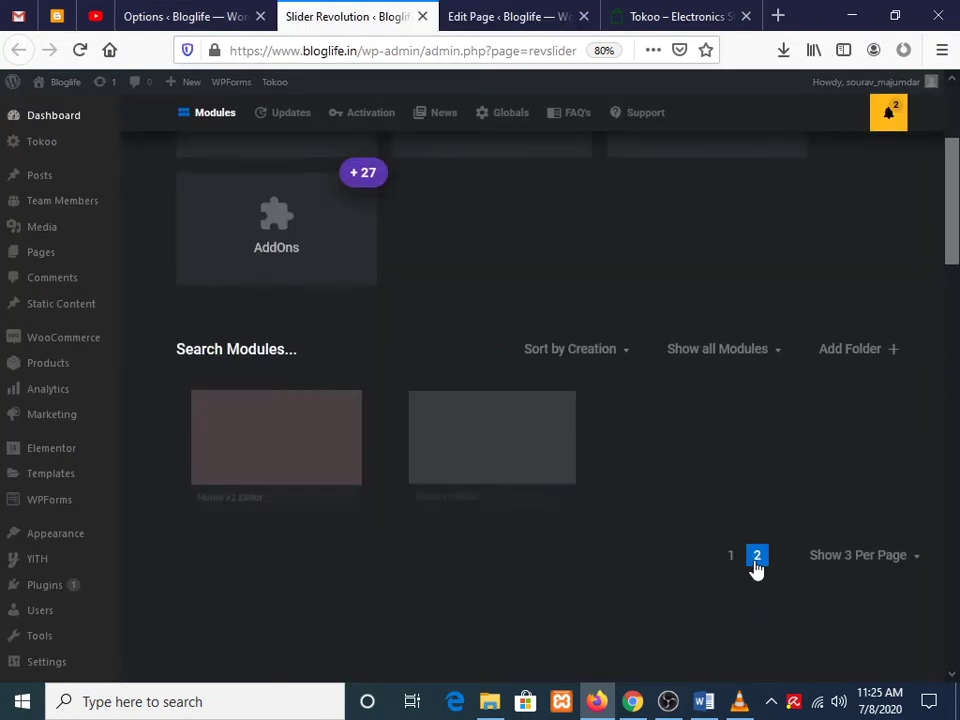
pyautogui.moveTo(450, 421)
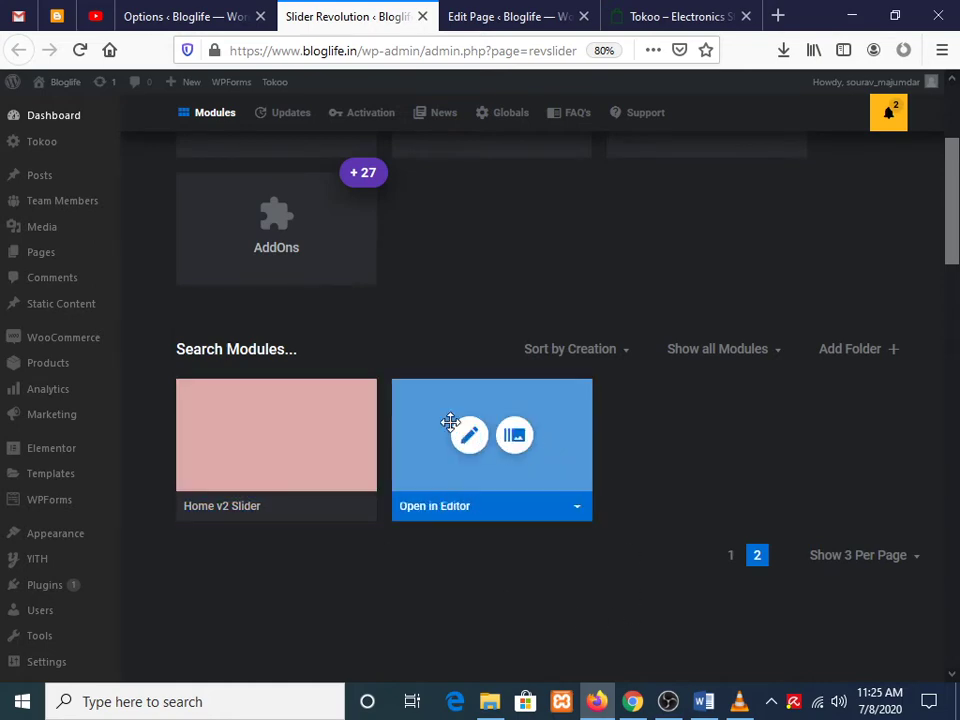
# Import smarket-home1.zip from the D:\programing\dummy slider folder into Slider Revolution
pyautogui.click(851, 15)
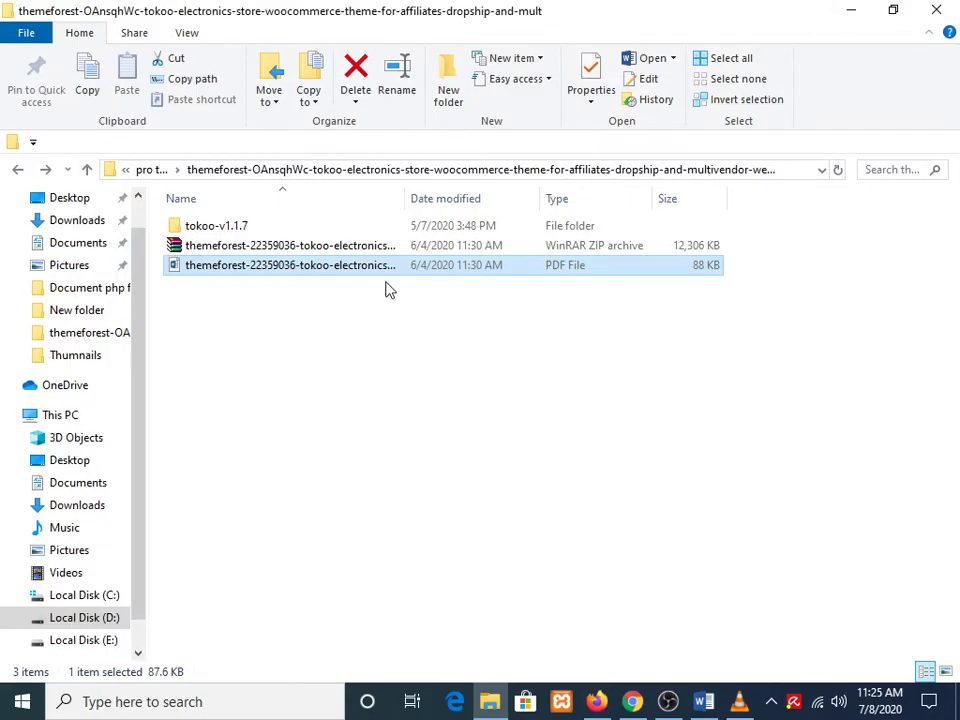
pyautogui.click(17, 169)
pyautogui.click(17, 169)
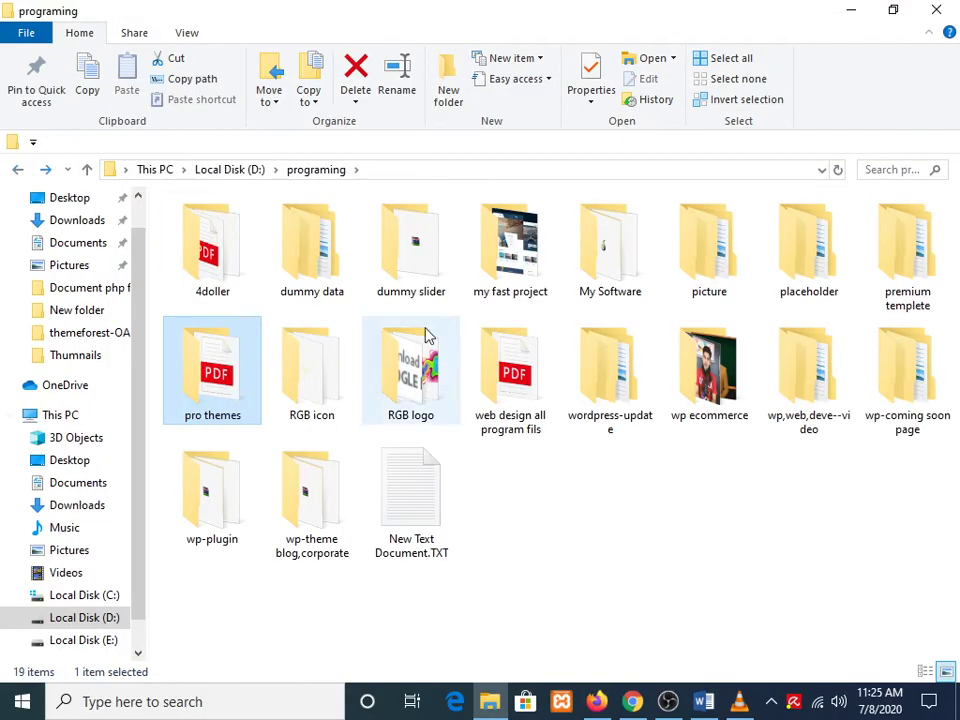
pyautogui.doubleClick(398, 254)
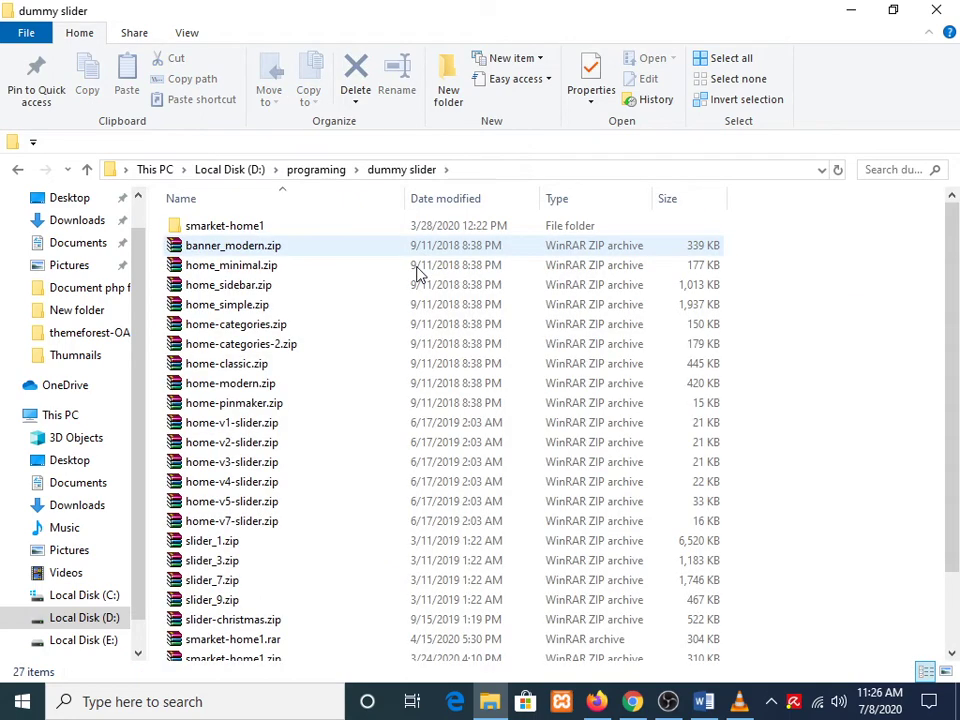
pyautogui.scroll(-2, 300, 450)
pyautogui.click(261, 556)
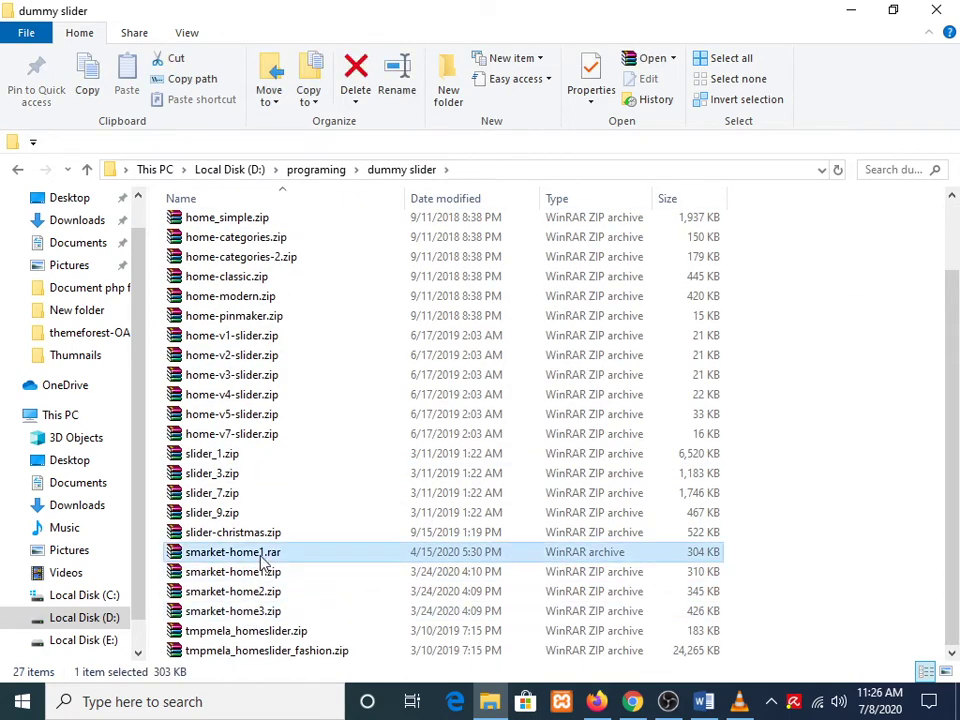
pyautogui.click(266, 574)
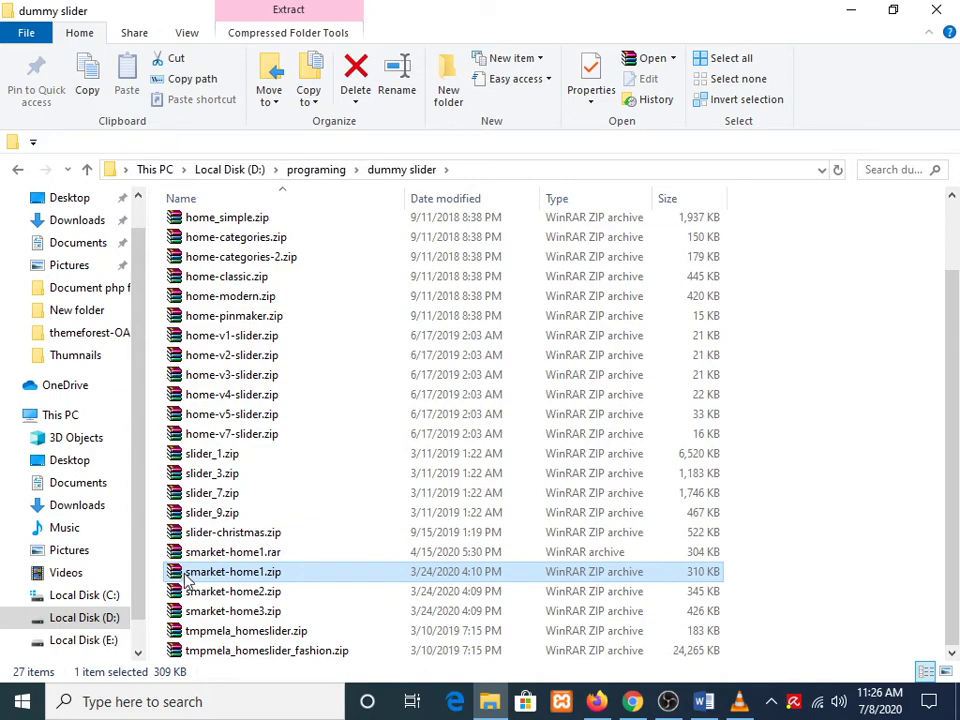
pyautogui.moveTo(186, 578); pyautogui.dragTo(499, 388)
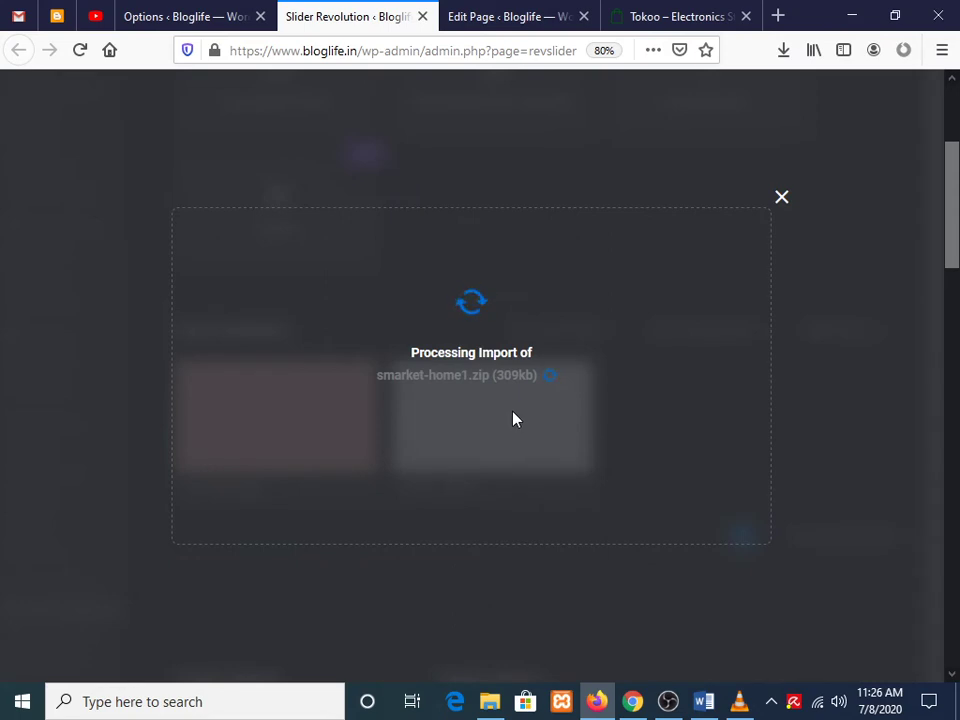
# Review the Home v3 page's editing options and try to open the page with Elementor
pyautogui.click(493, 12)
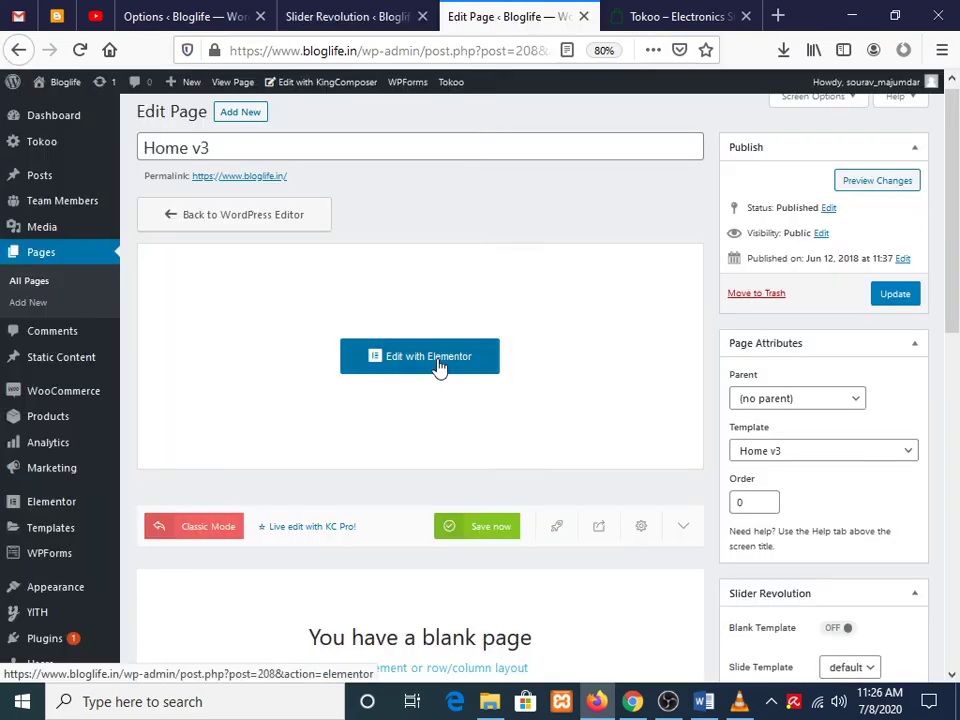
pyautogui.scroll(-3, 439, 356)
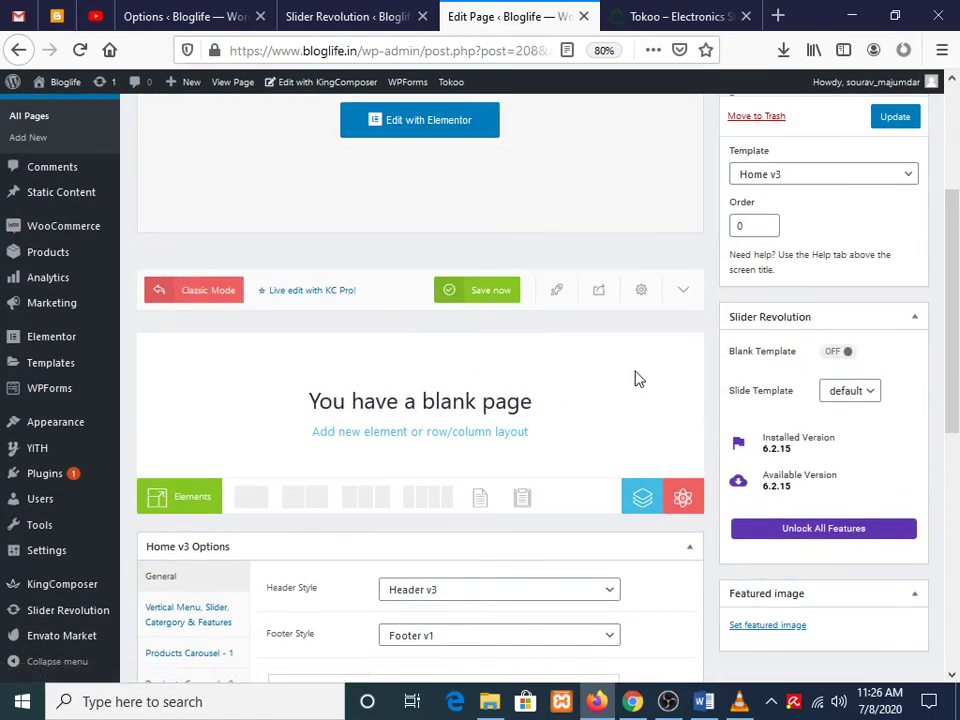
pyautogui.scroll(-5, 633, 381)
pyautogui.scroll(8, 450, 349)
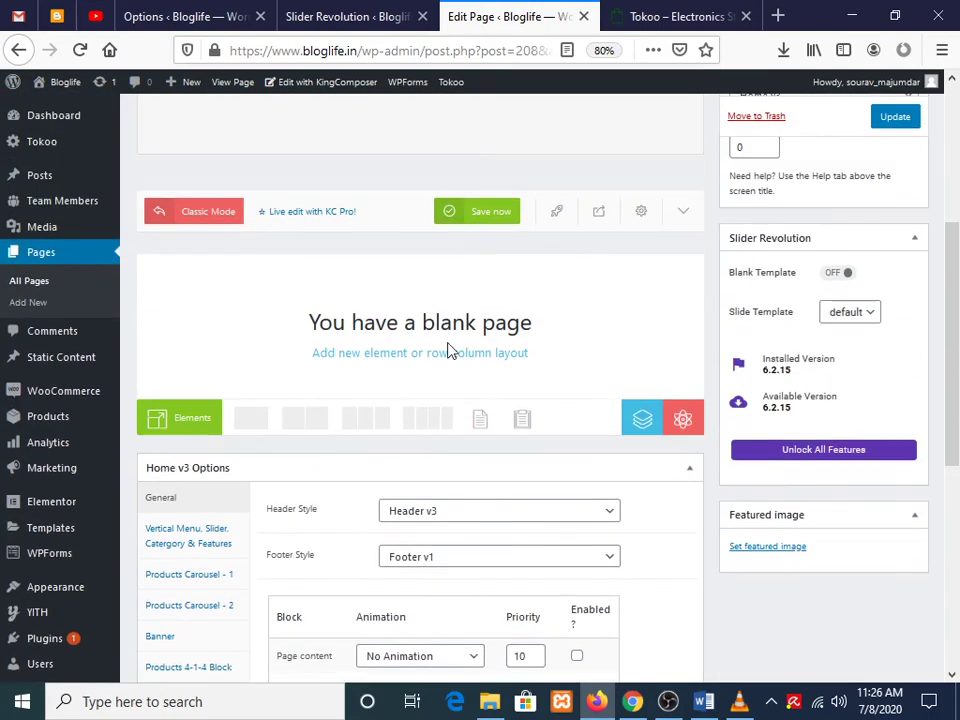
pyautogui.click(441, 374)
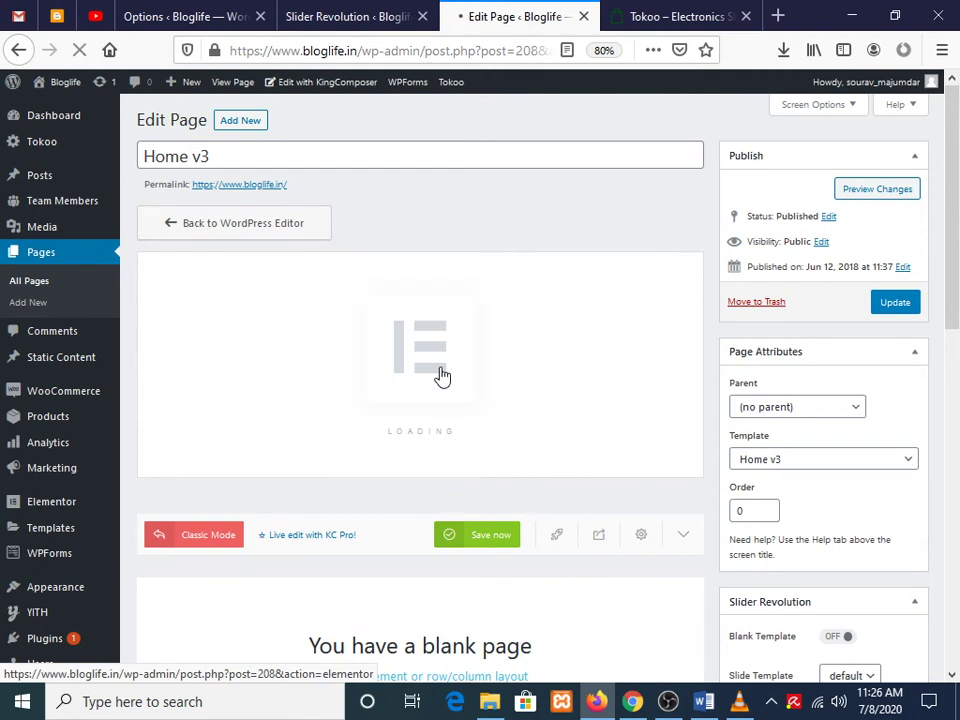
# Examine the actions available for the imported Smarket Home1 slider module and highlight its name
pyautogui.click(347, 14)
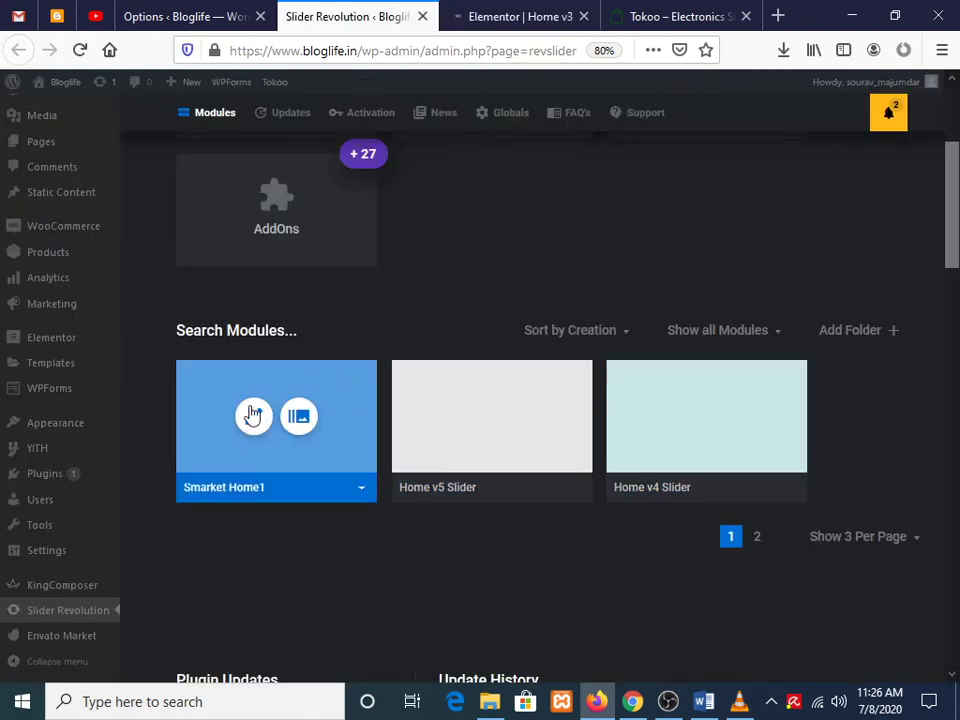
pyautogui.click(362, 488)
pyautogui.scroll(-2, 358, 448)
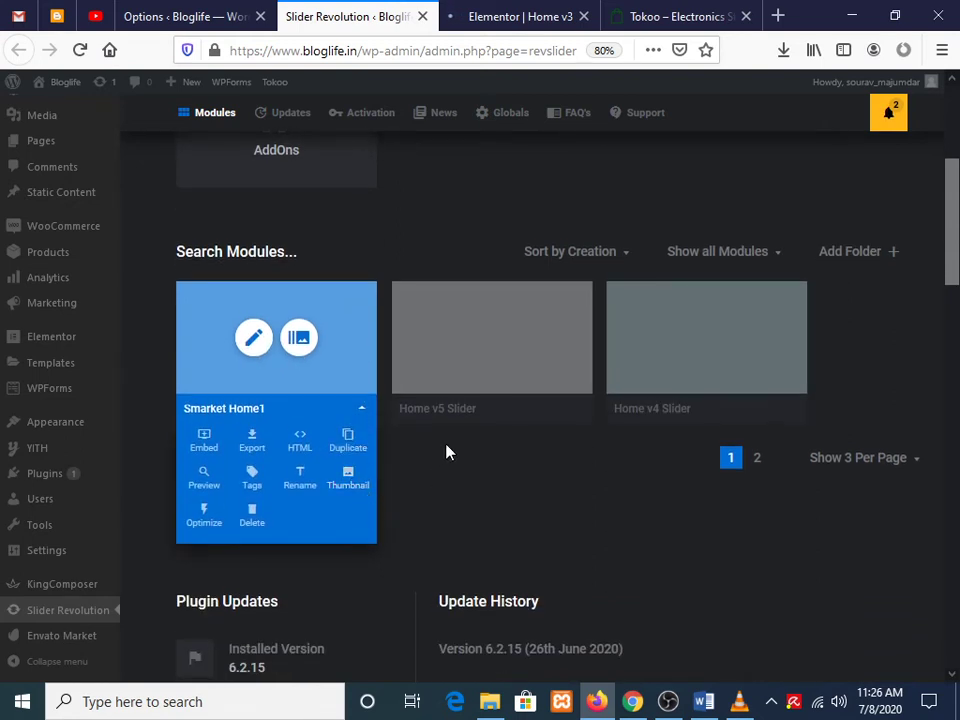
pyautogui.click(359, 413)
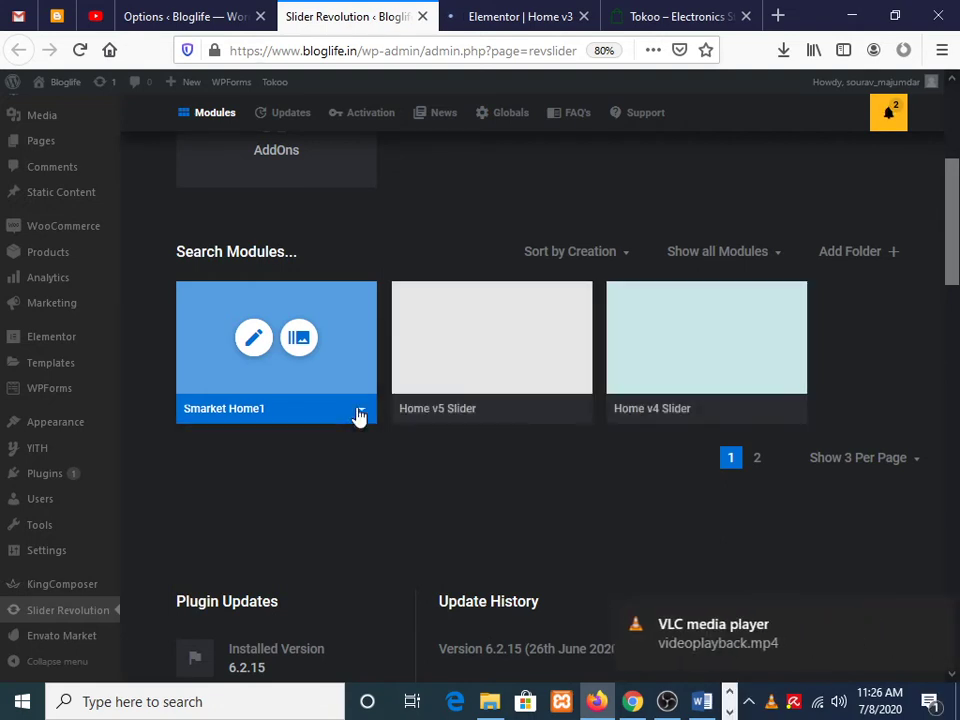
pyautogui.click(359, 413)
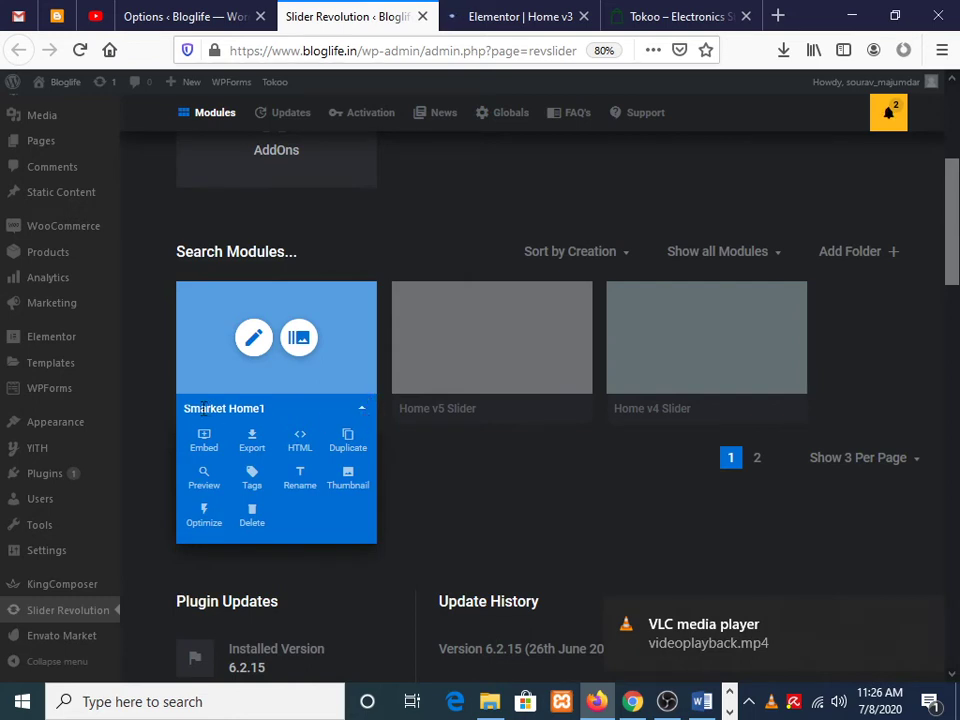
pyautogui.moveTo(268, 408); pyautogui.dragTo(182, 408)
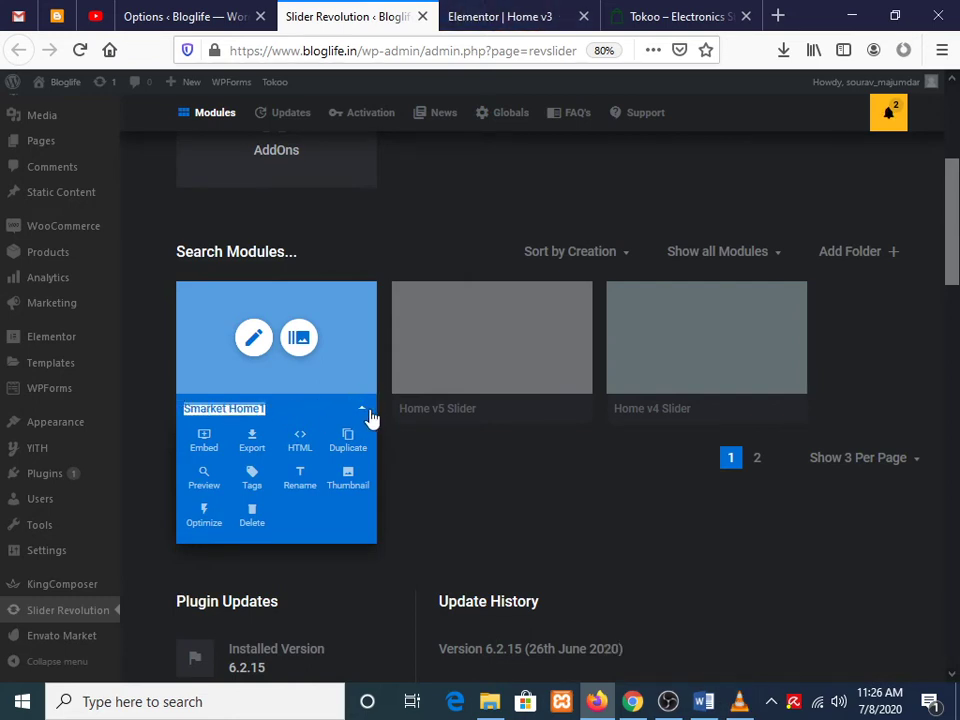
# Open the list of all WordPress pages in a new browser tab from the Tokoo theme options page
pyautogui.click(531, 13)
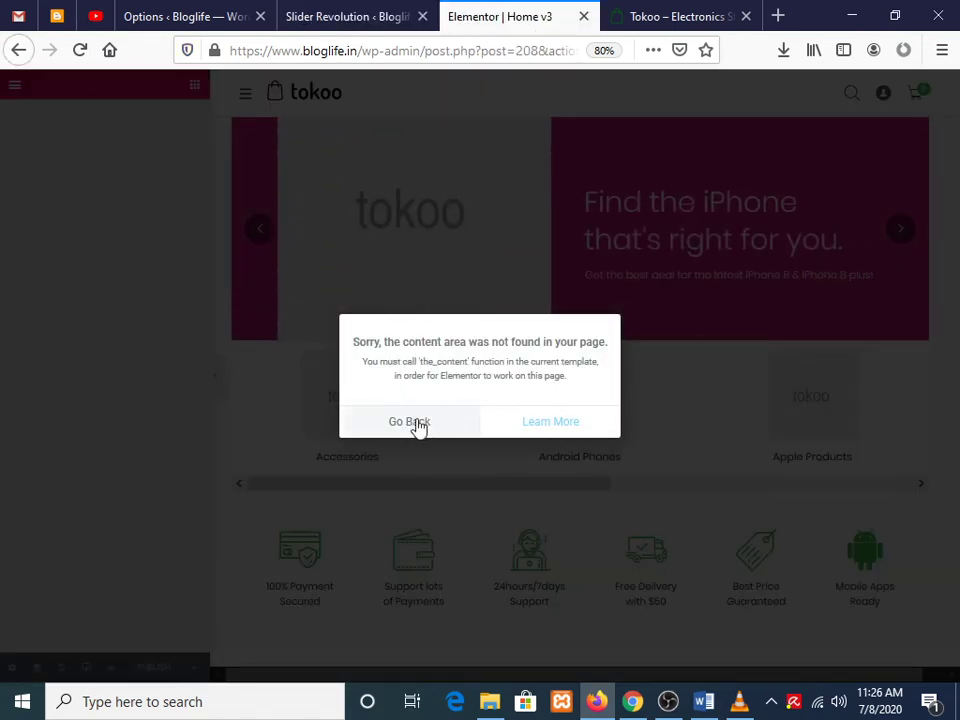
pyautogui.click(321, 10)
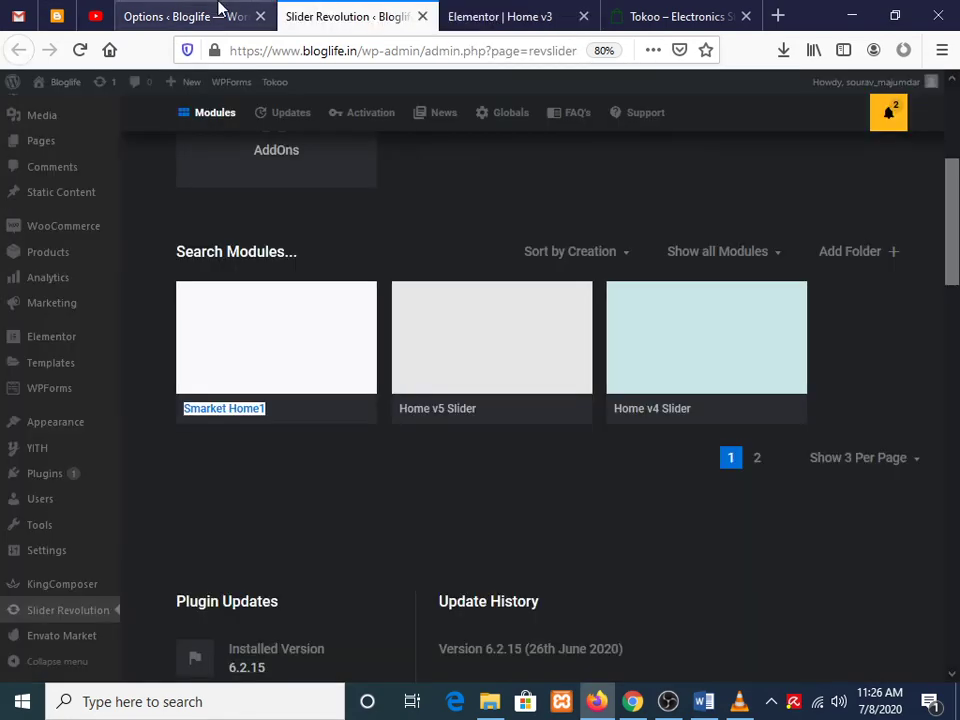
pyautogui.click(221, 8)
pyautogui.scroll(4, 80, 315)
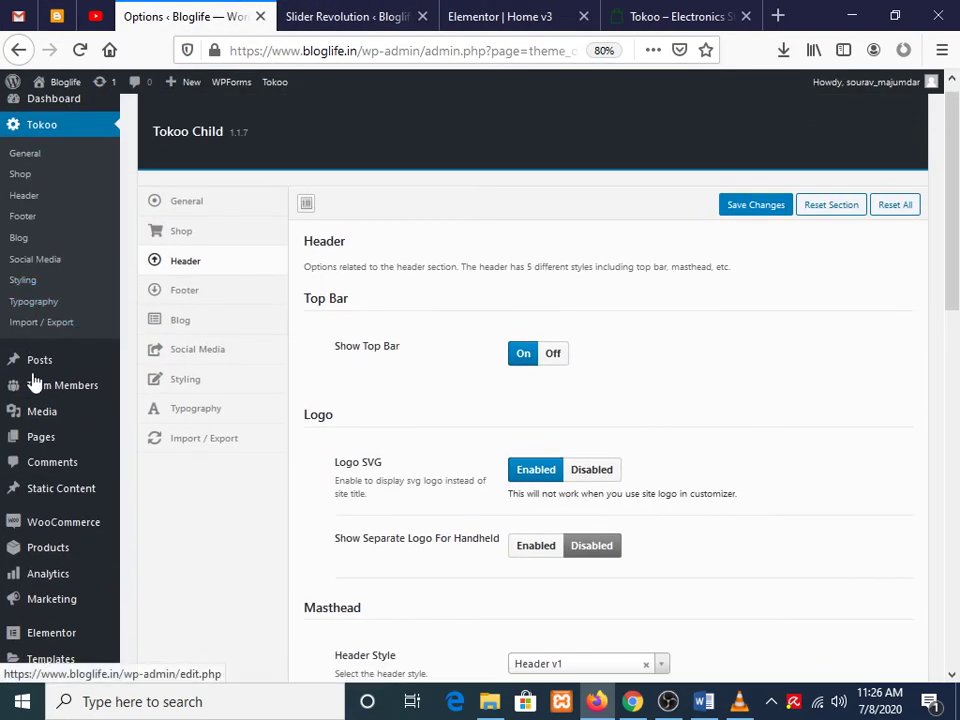
pyautogui.moveTo(34, 443)
pyautogui.rightClick(141, 439)
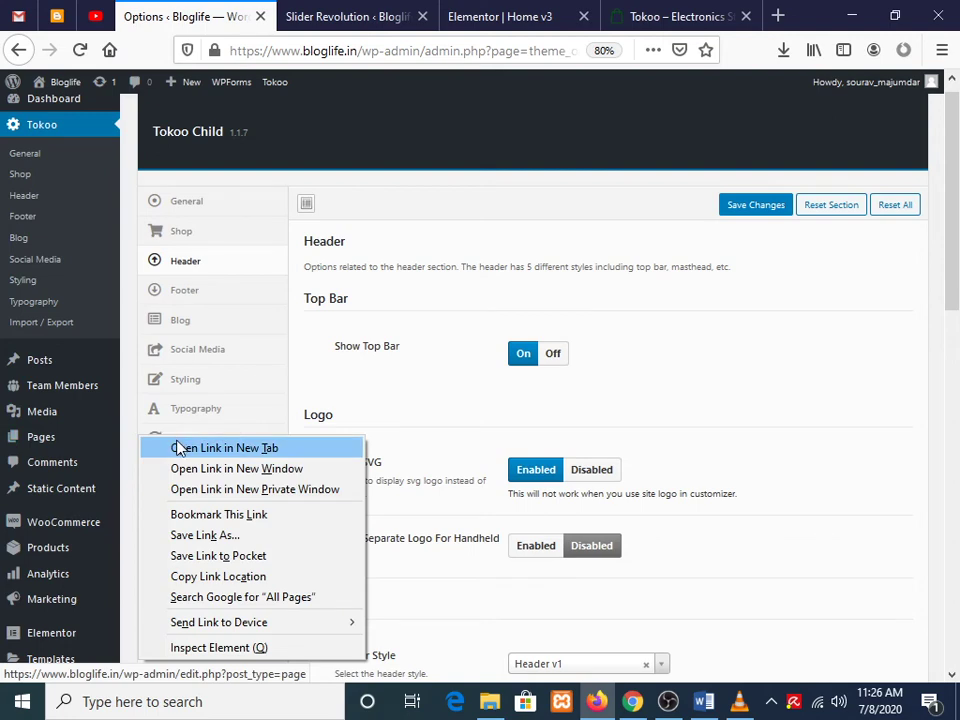
pyautogui.click(179, 448)
pyautogui.click(268, 8)
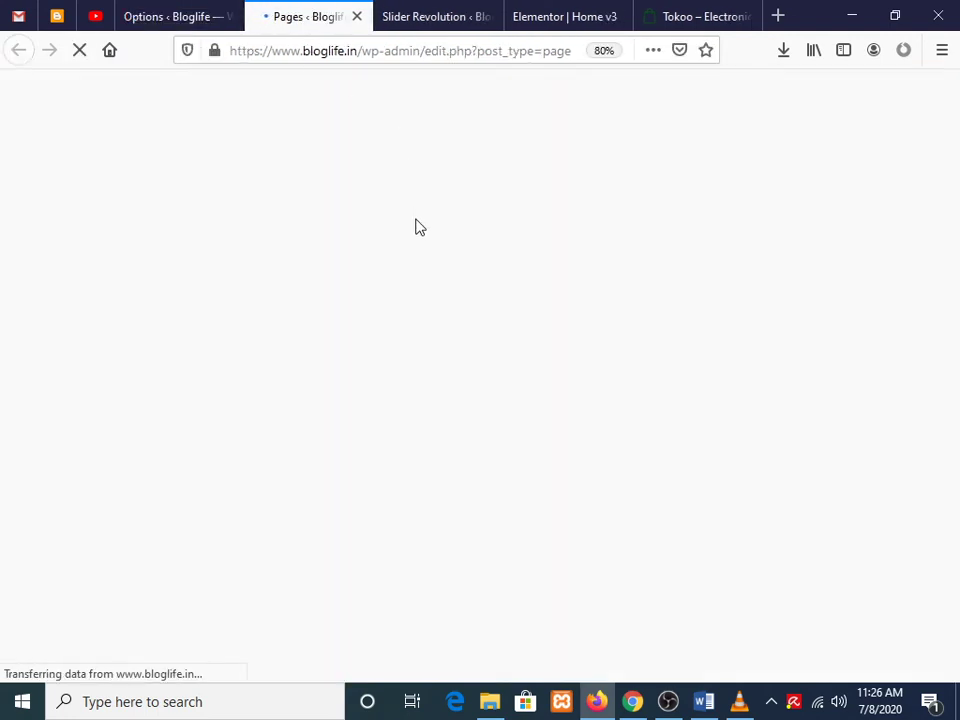
# Open the Home v1 elementor page in the Elementor editor and dismiss the Flexbox changes note
pyautogui.scroll(-3, 405, 282)
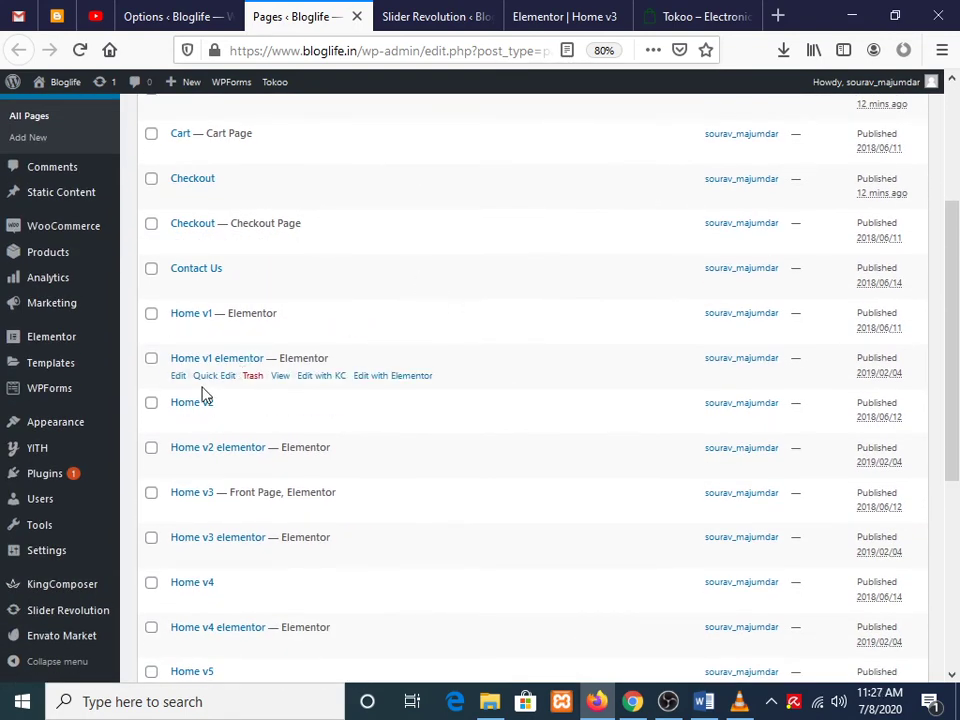
pyautogui.rightClick(372, 380)
pyautogui.click(372, 380)
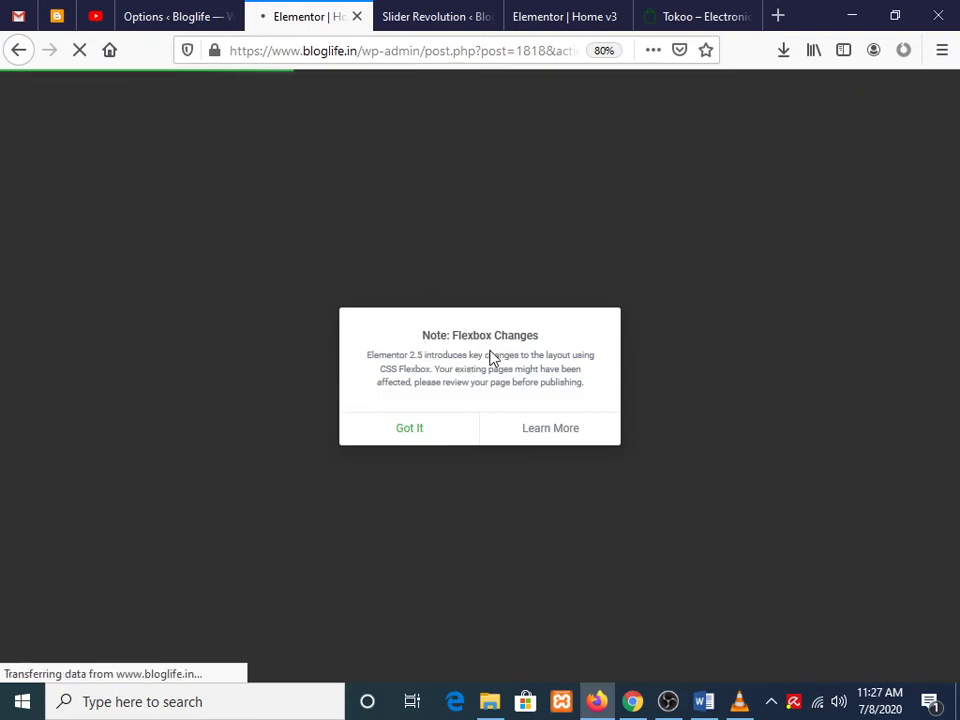
pyautogui.click(412, 428)
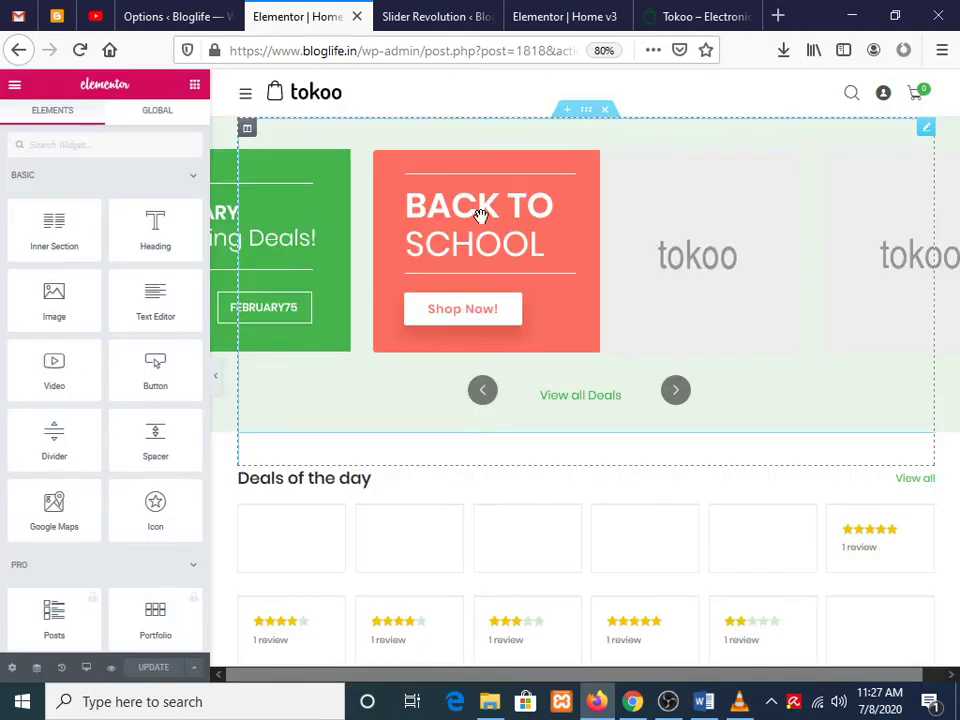
pyautogui.click(481, 215)
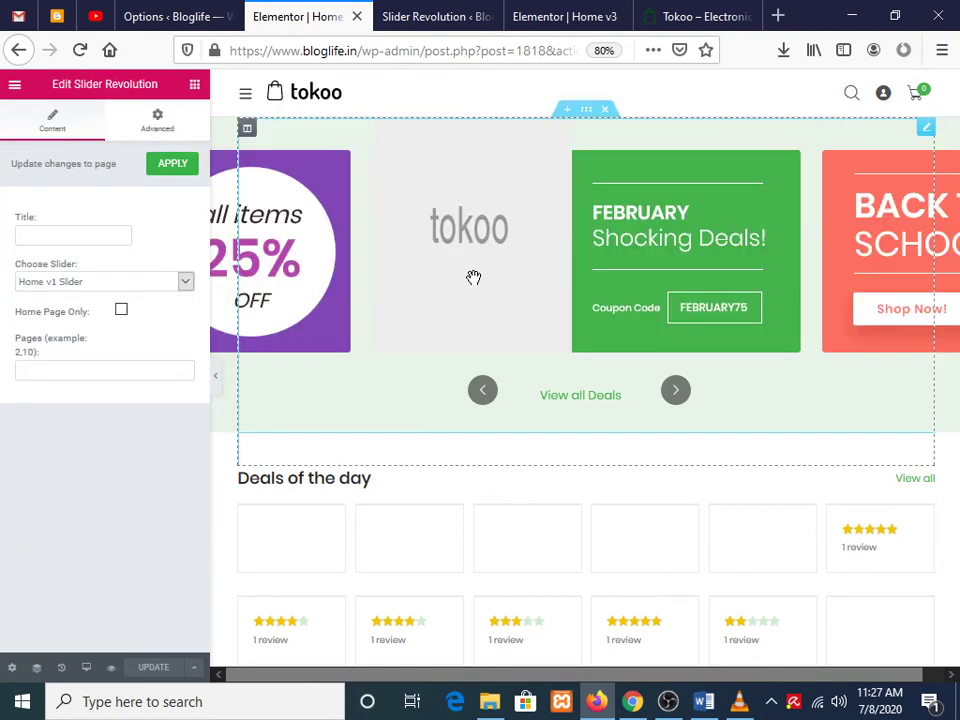
pyautogui.press('Delete')
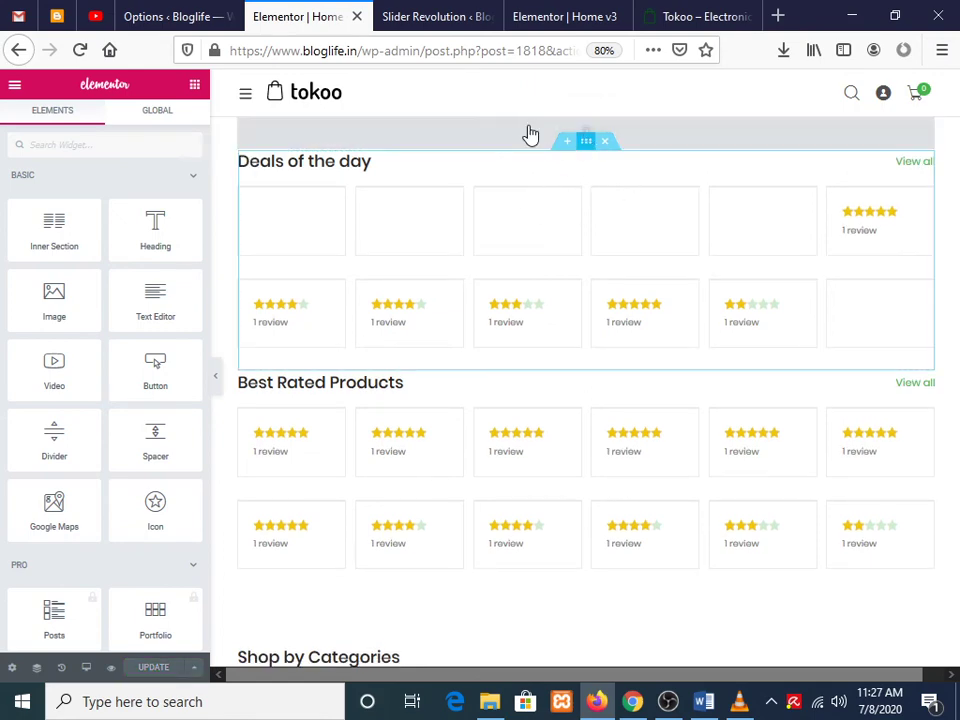
pyautogui.hotkey('ctrl', 'z')
# Delete the Slider Revolution widget showing Home v1 Slider above the Deals of the day section
pyautogui.click(441, 259)
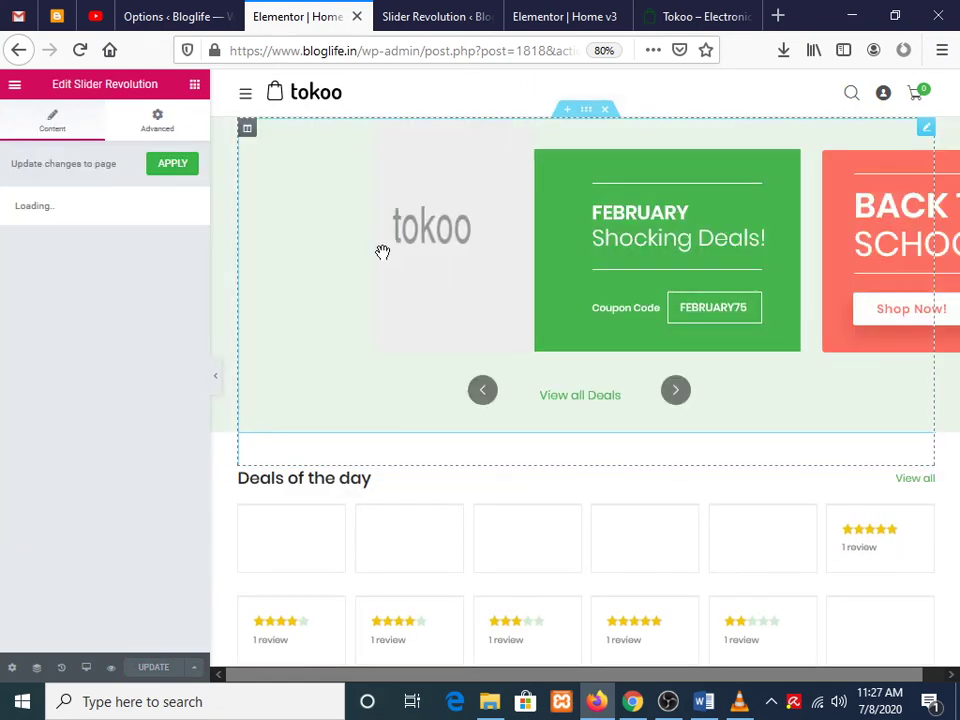
pyautogui.rightClick(926, 139)
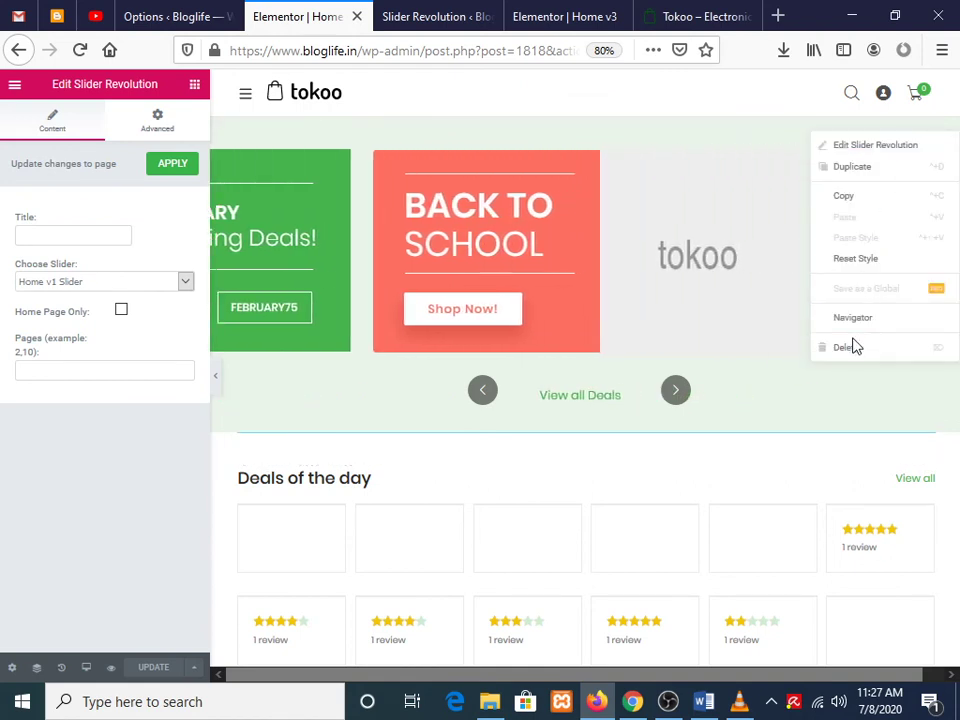
pyautogui.click(836, 351)
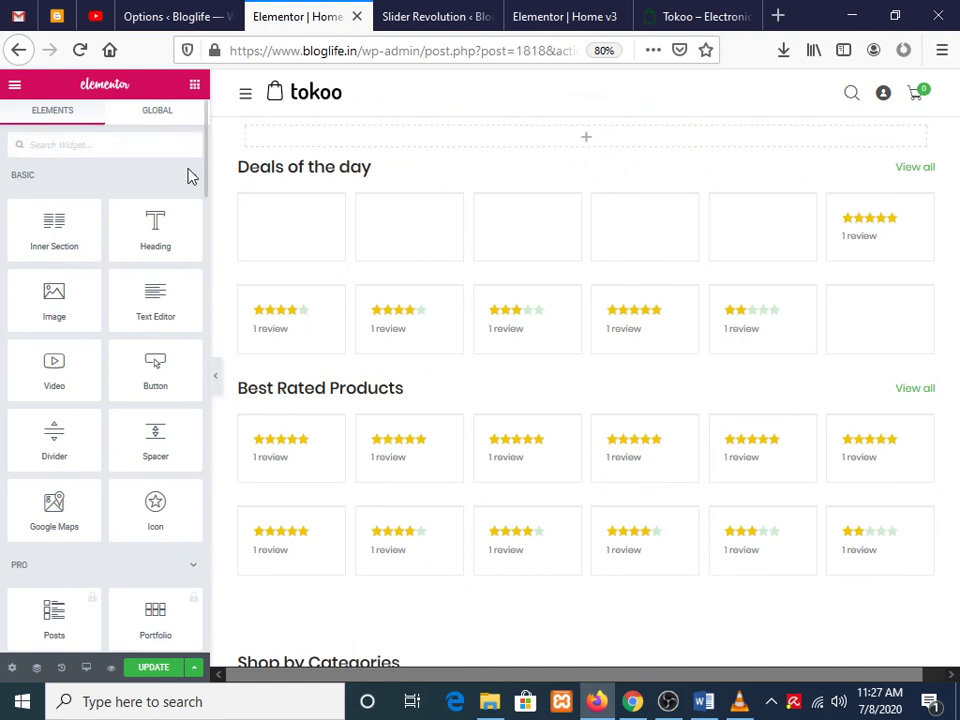
# Search the widgets for "slider" and place a Slider Revolution widget in the empty section above Deals of the day
pyautogui.write('sl')
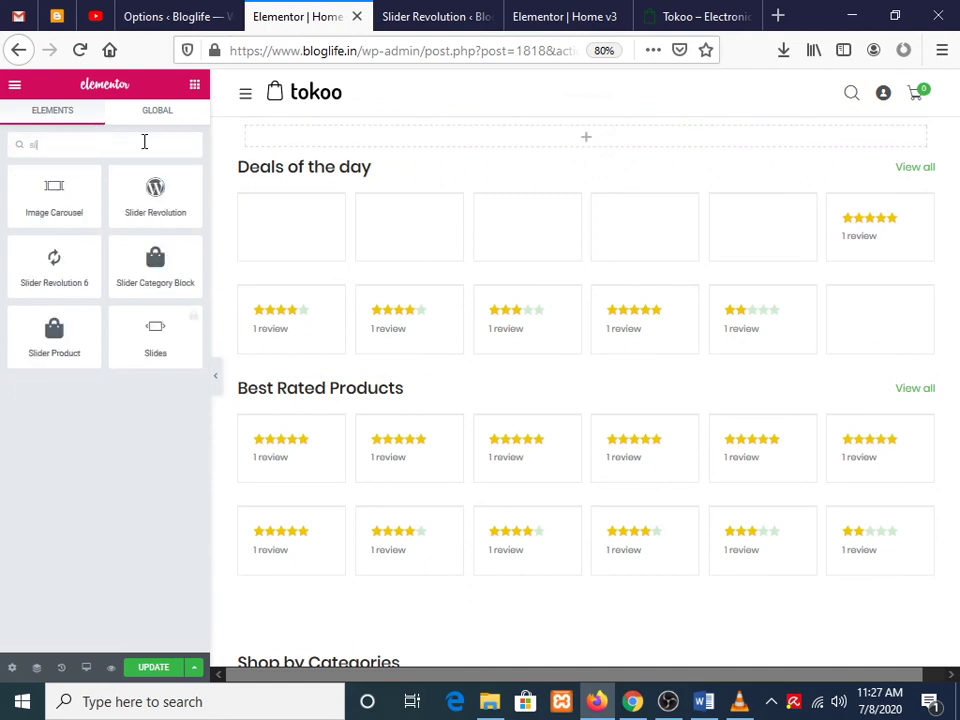
pyautogui.write('ider')
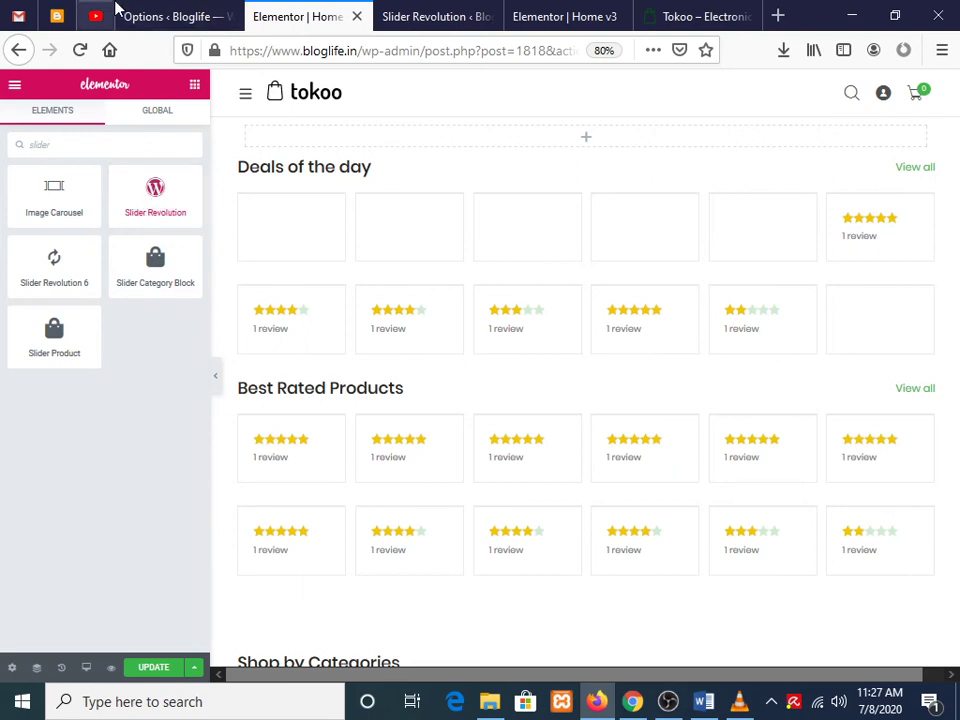
pyautogui.click(210, 14)
pyautogui.click(458, 16)
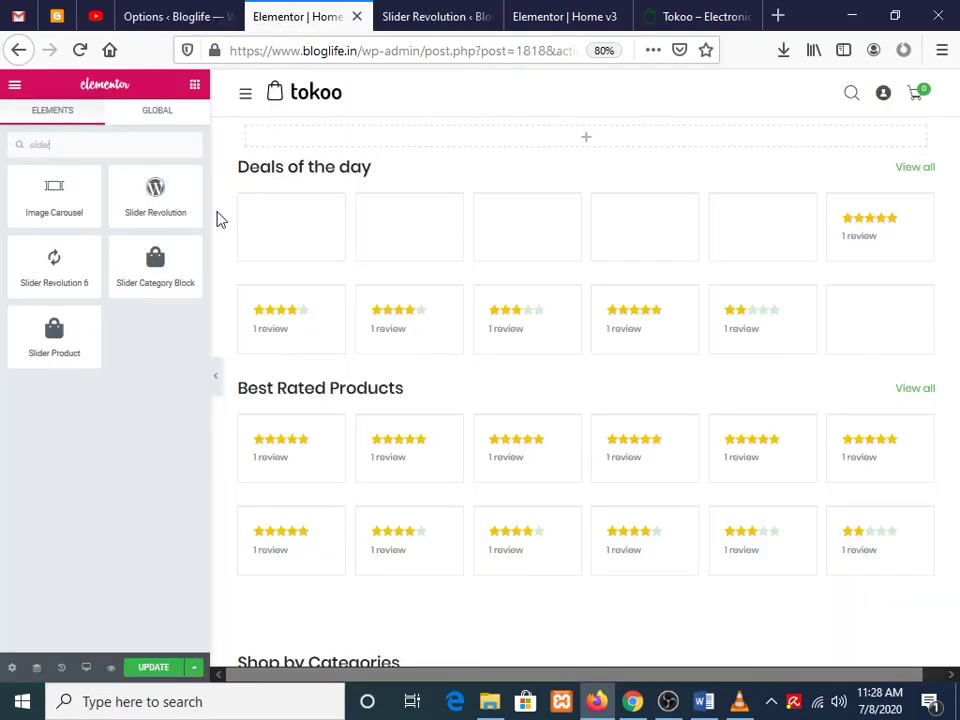
pyautogui.moveTo(152, 193); pyautogui.dragTo(600, 155)
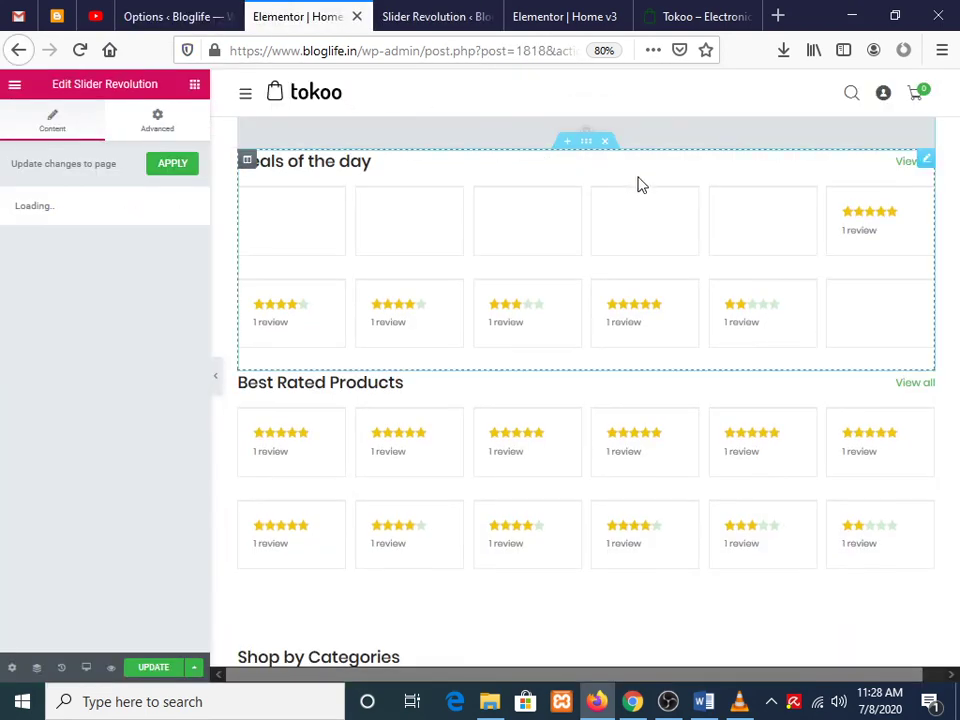
# Choose Smarket Home1 as the slider for the new Slider Revolution widget and update the page
pyautogui.click(184, 281)
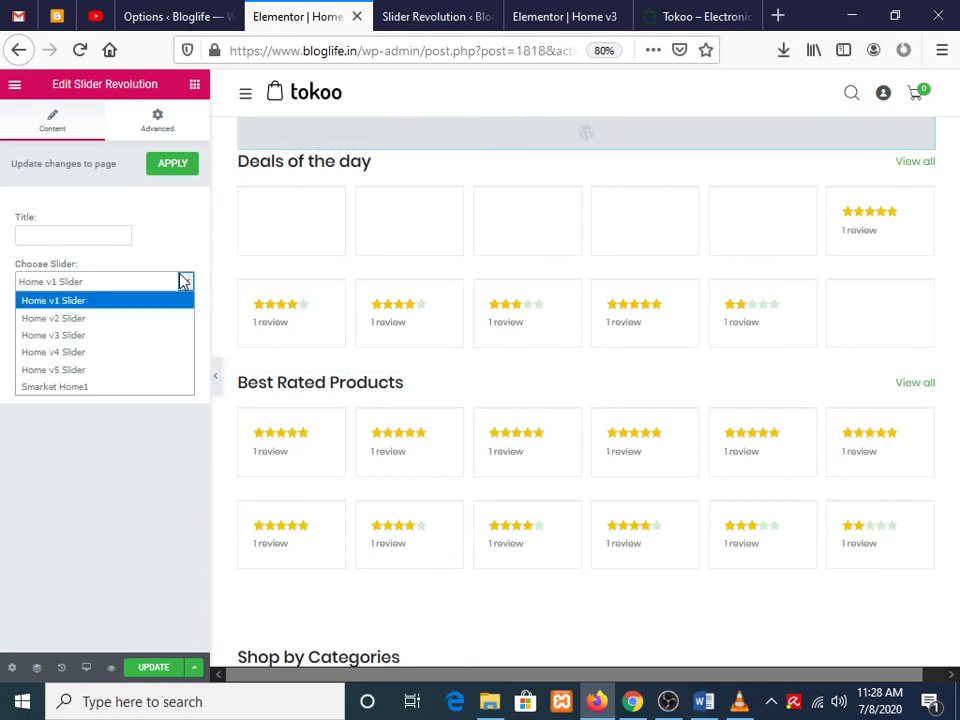
pyautogui.click(44, 388)
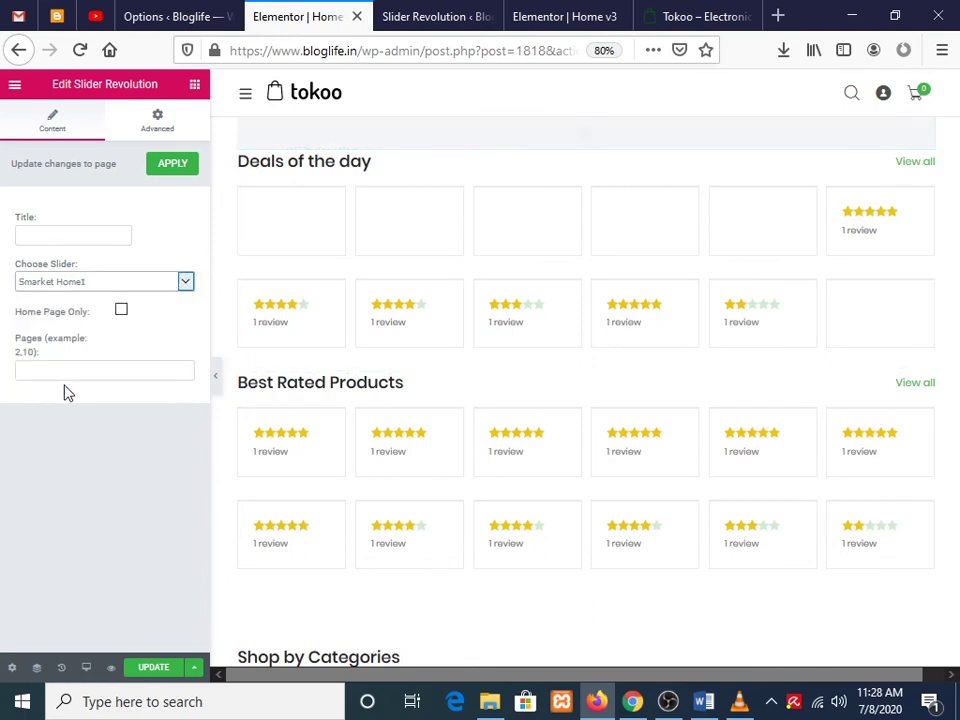
pyautogui.click(472, 16)
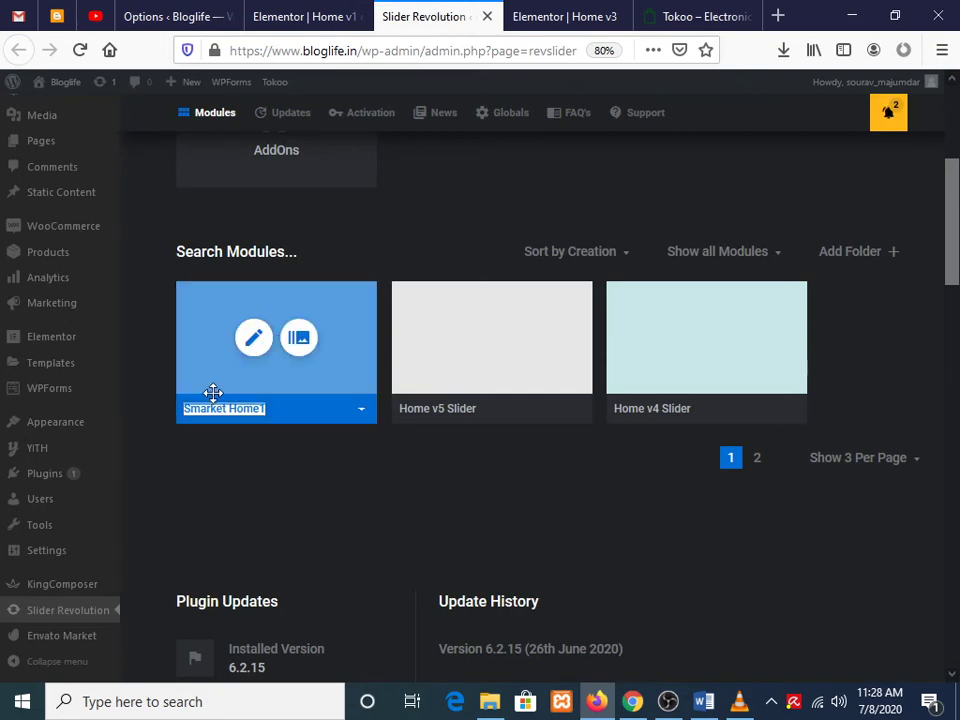
pyautogui.click(133, 12)
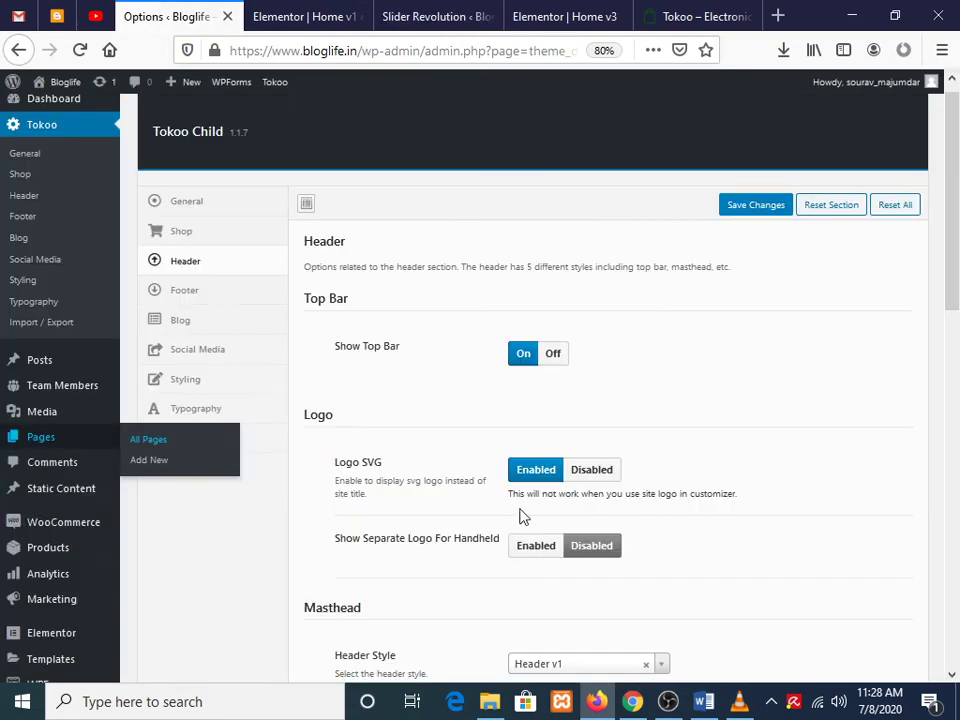
pyautogui.click(304, 12)
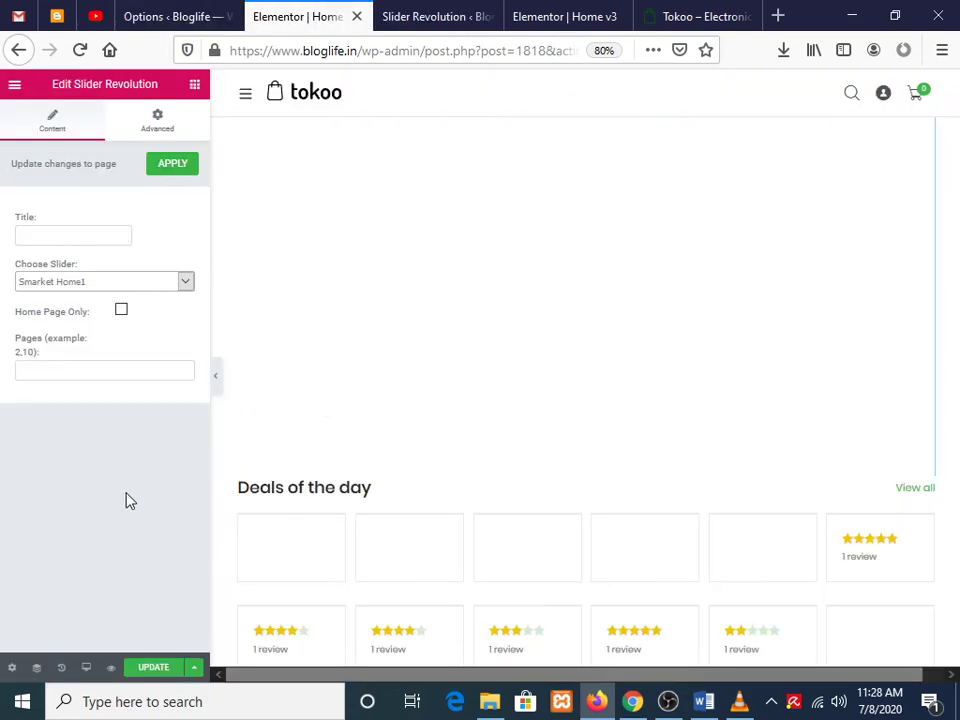
pyautogui.click(148, 668)
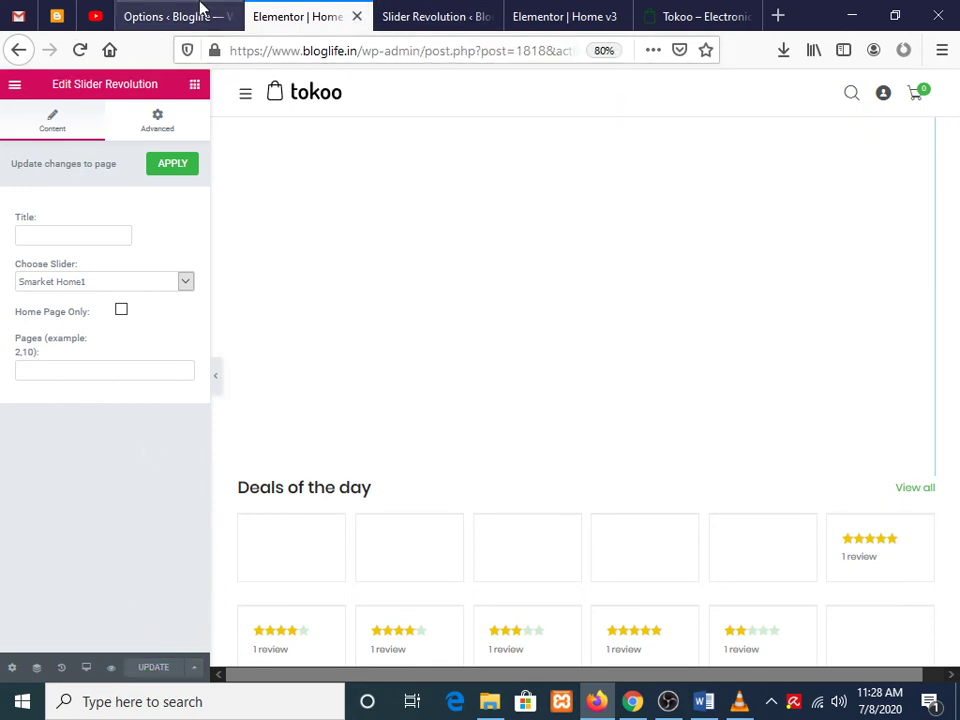
# Return to the theme options and open All Pages in another tab, keeping the Elementor editor open
pyautogui.click(199, 10)
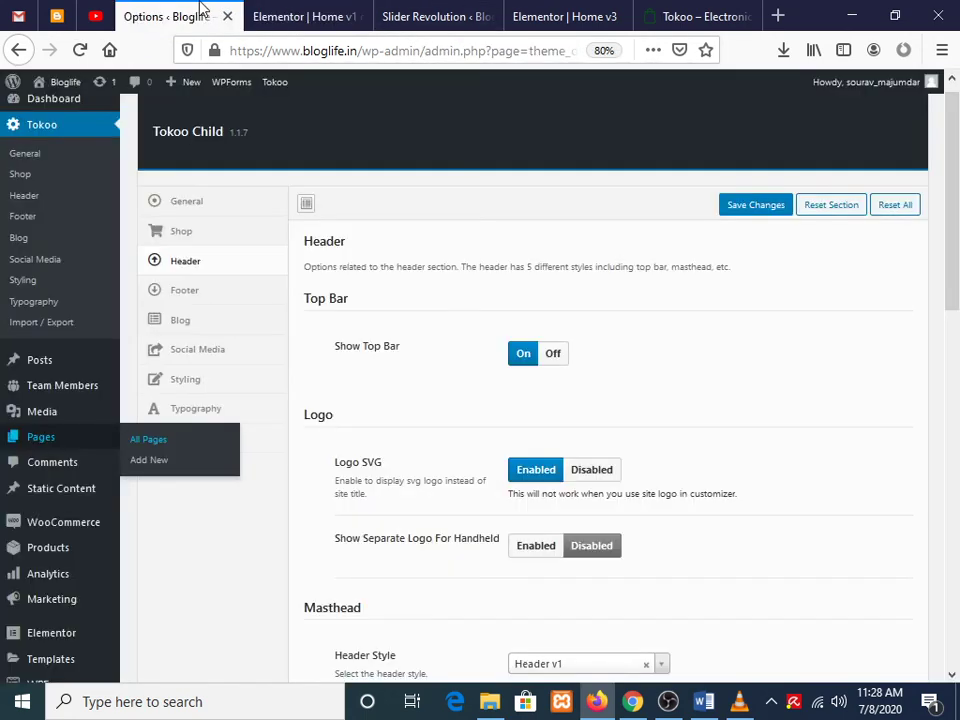
pyautogui.rightClick(148, 450)
pyautogui.click(200, 474)
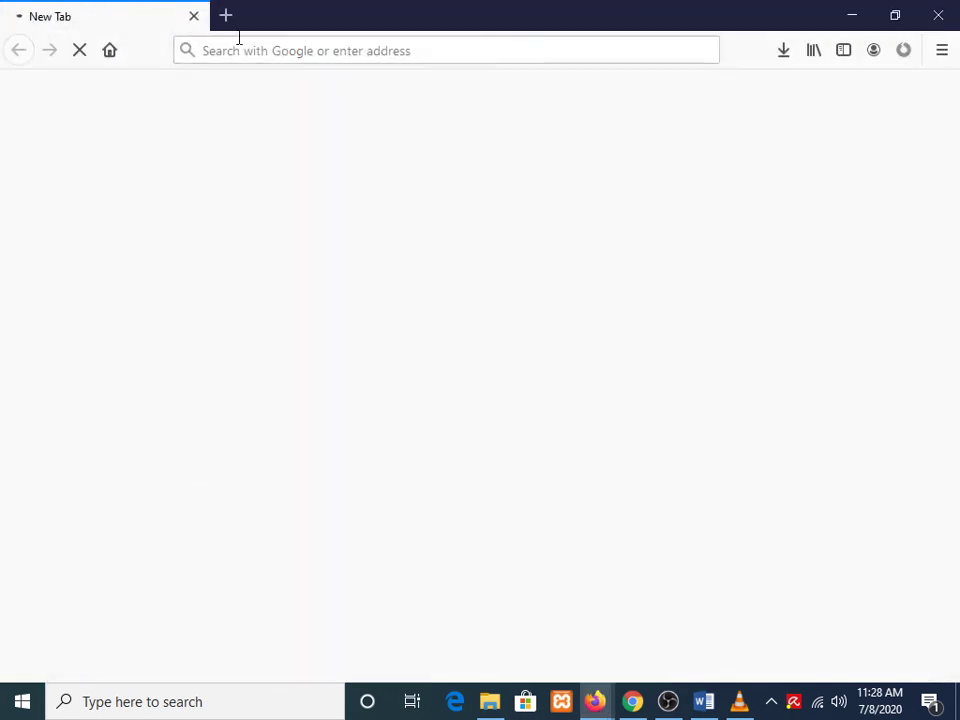
pyautogui.click(195, 15)
pyautogui.rightClick(189, 435)
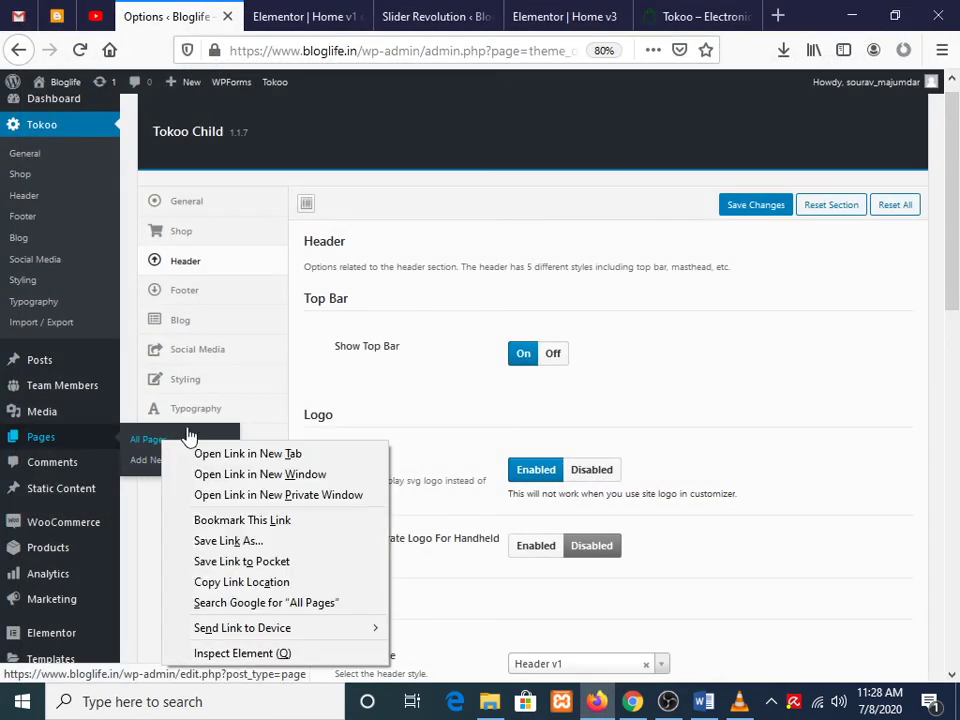
pyautogui.press('Escape')
pyautogui.click(265, 12)
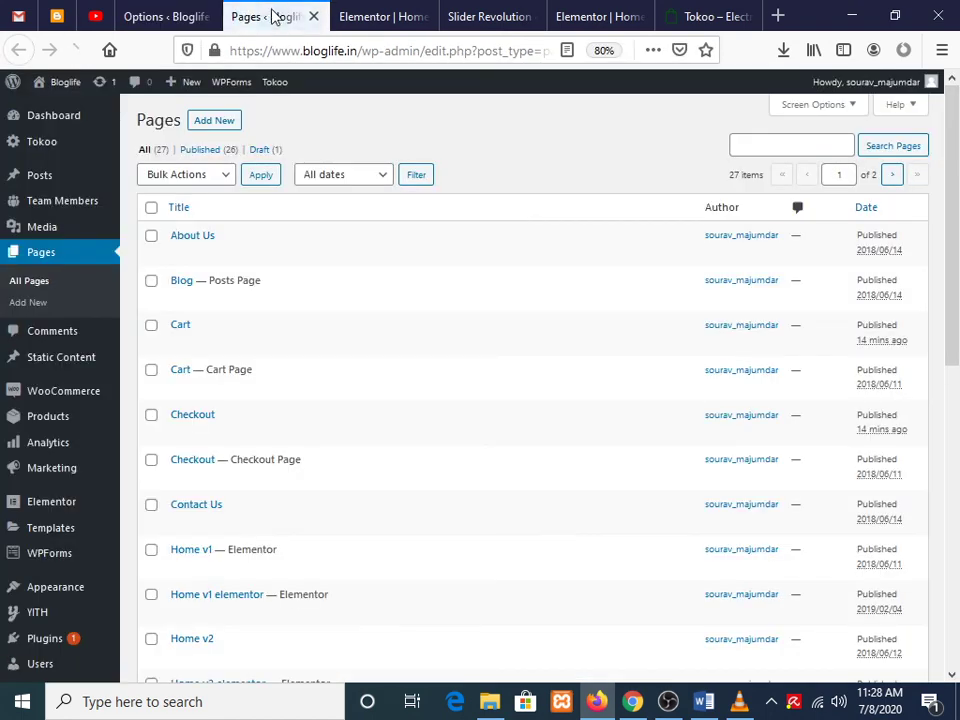
# View the live Home v1 elementor page in a new tab and examine its slider, product sections and Categories menu
pyautogui.scroll(-3, 287, 373)
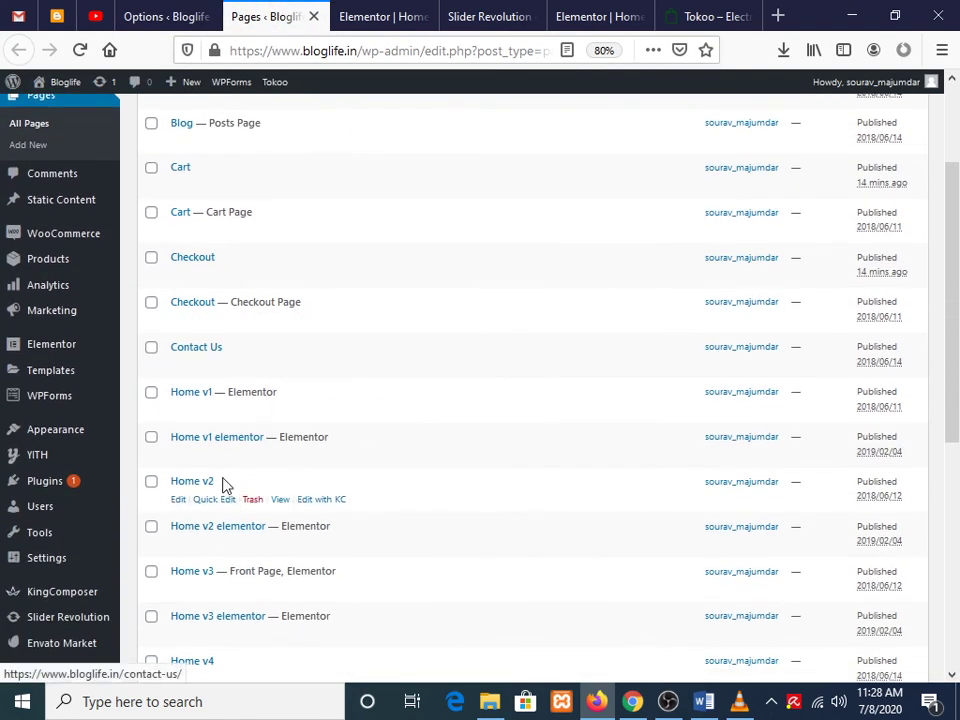
pyautogui.rightClick(279, 459)
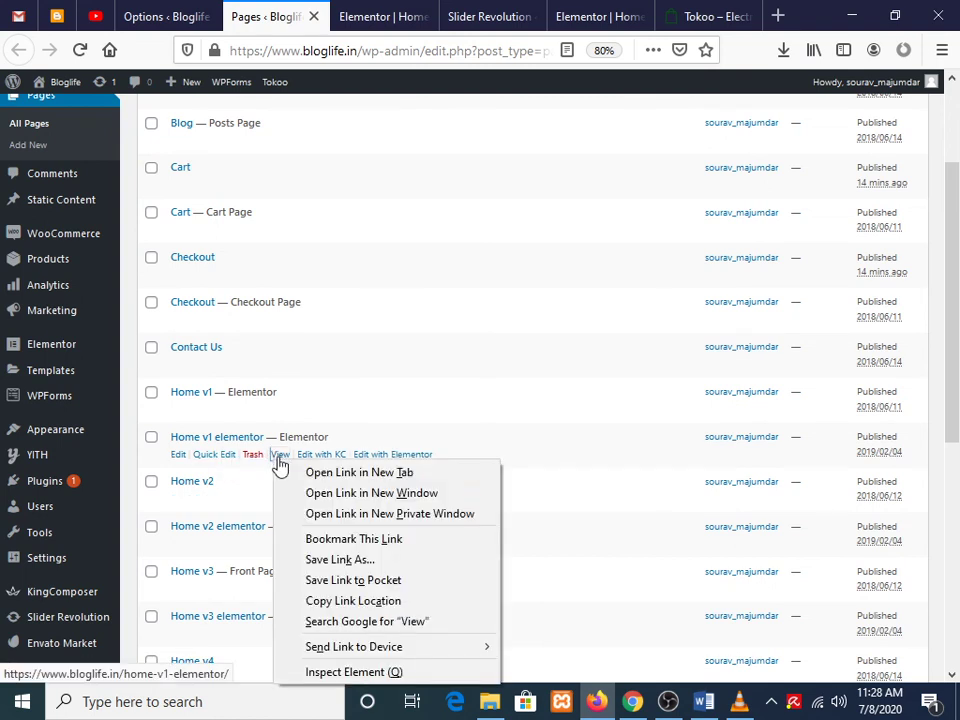
pyautogui.click(296, 469)
pyautogui.hotkey('ctrl', 'Tab')
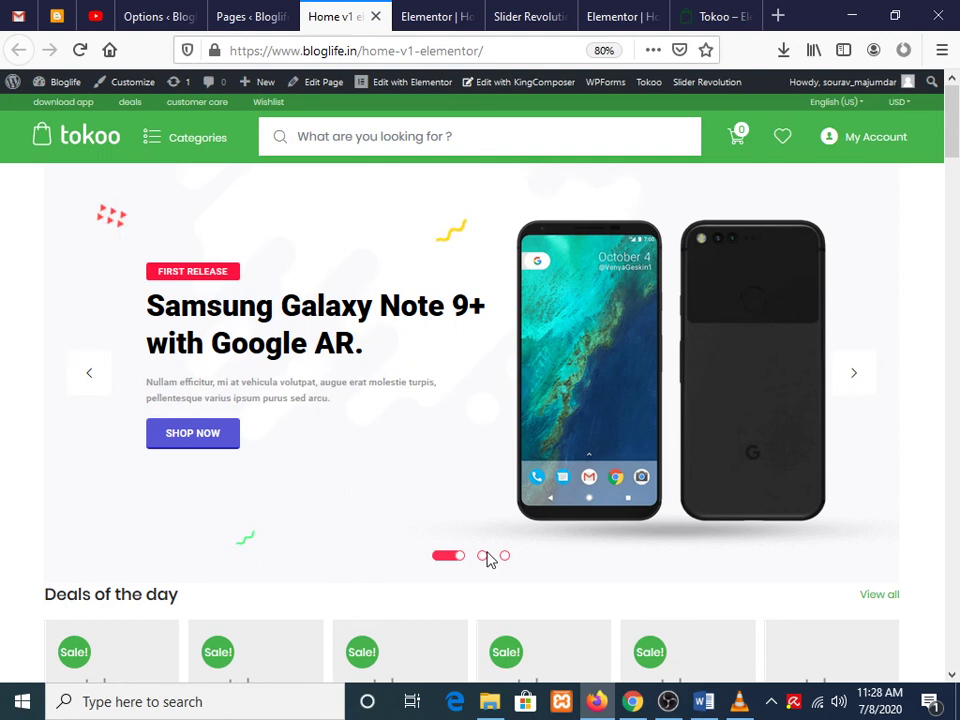
pyautogui.scroll(-10, 548, 483)
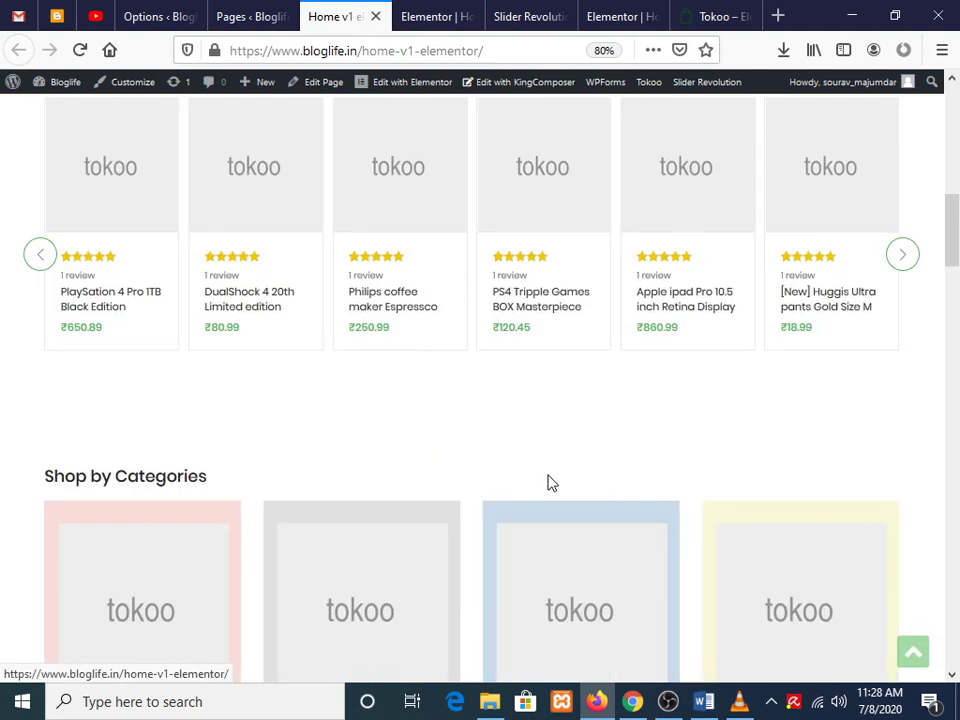
pyautogui.scroll(10, 548, 483)
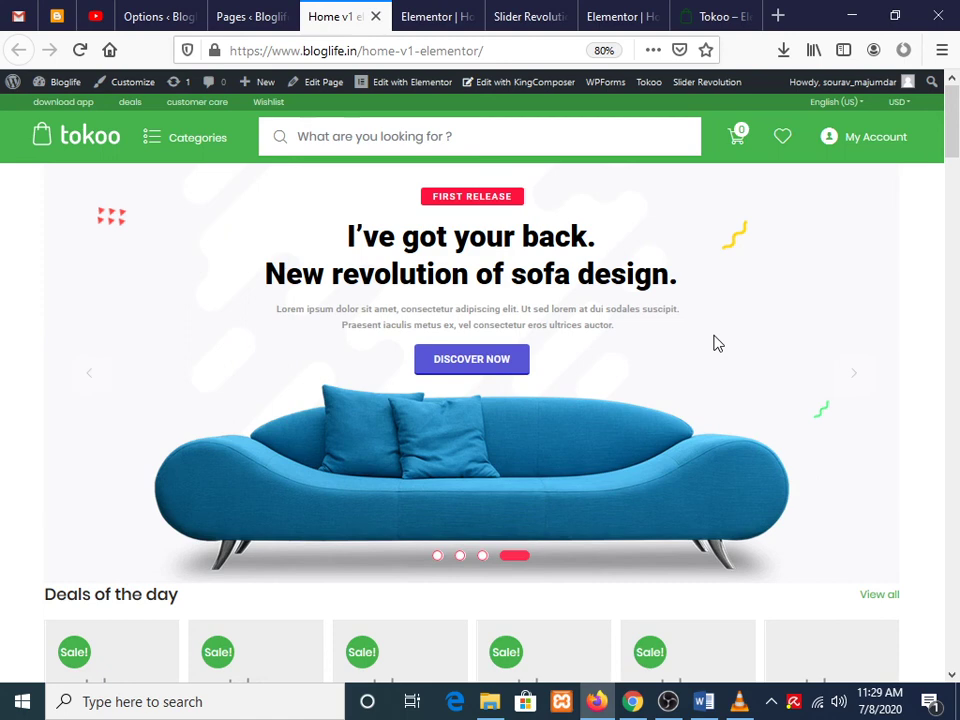
pyautogui.click(197, 137)
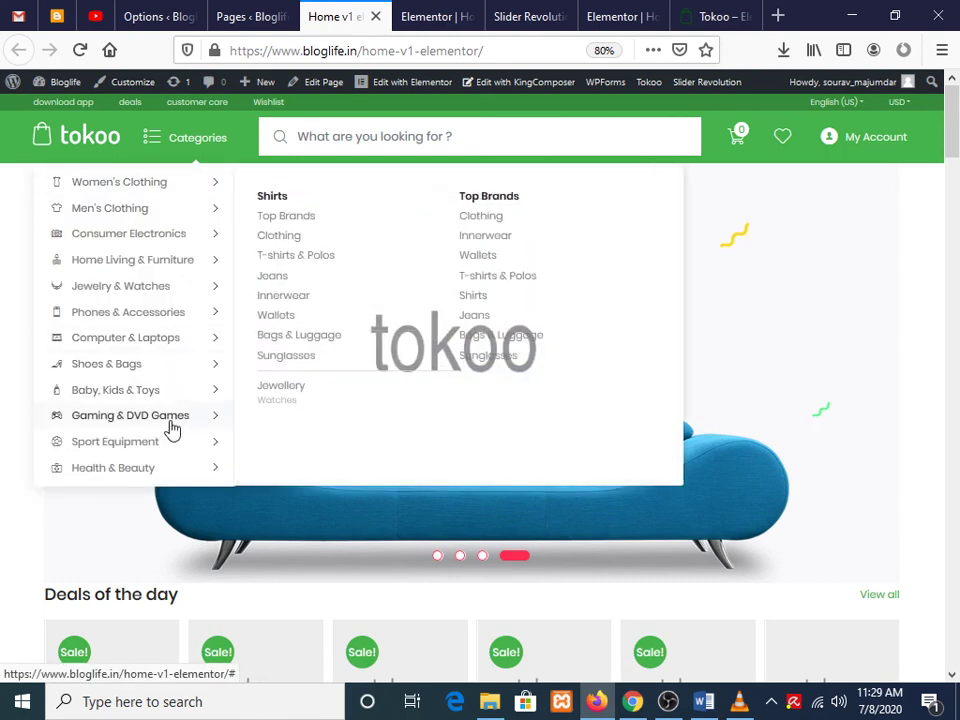
# Return to the Pages list and open the Home v1 page for editing with Elementor in a new tab
pyautogui.click(258, 18)
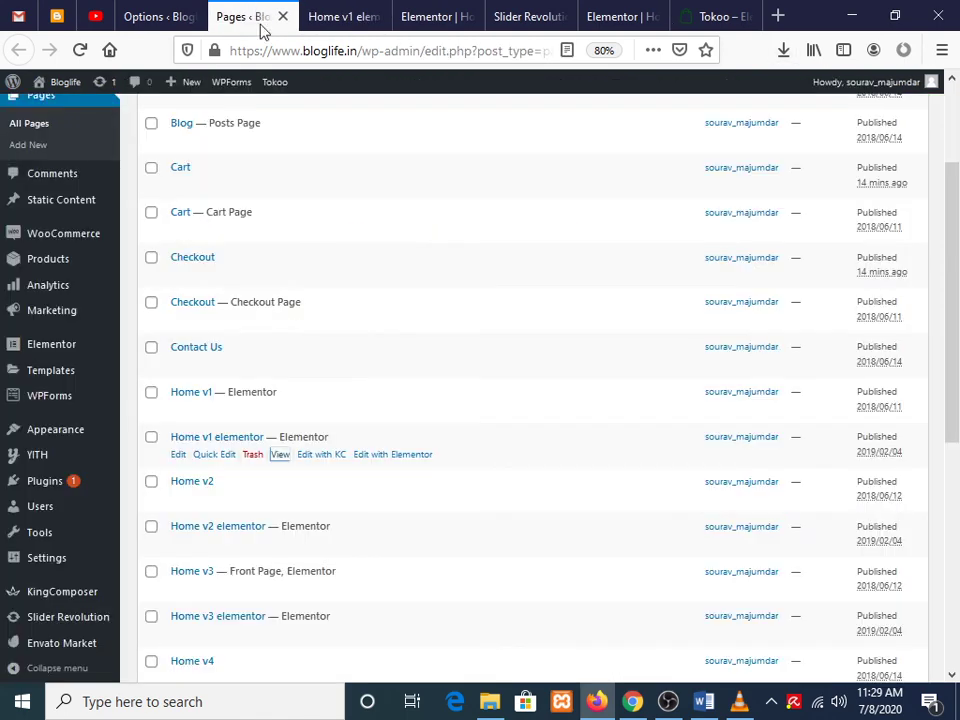
pyautogui.scroll(-2, 395, 280)
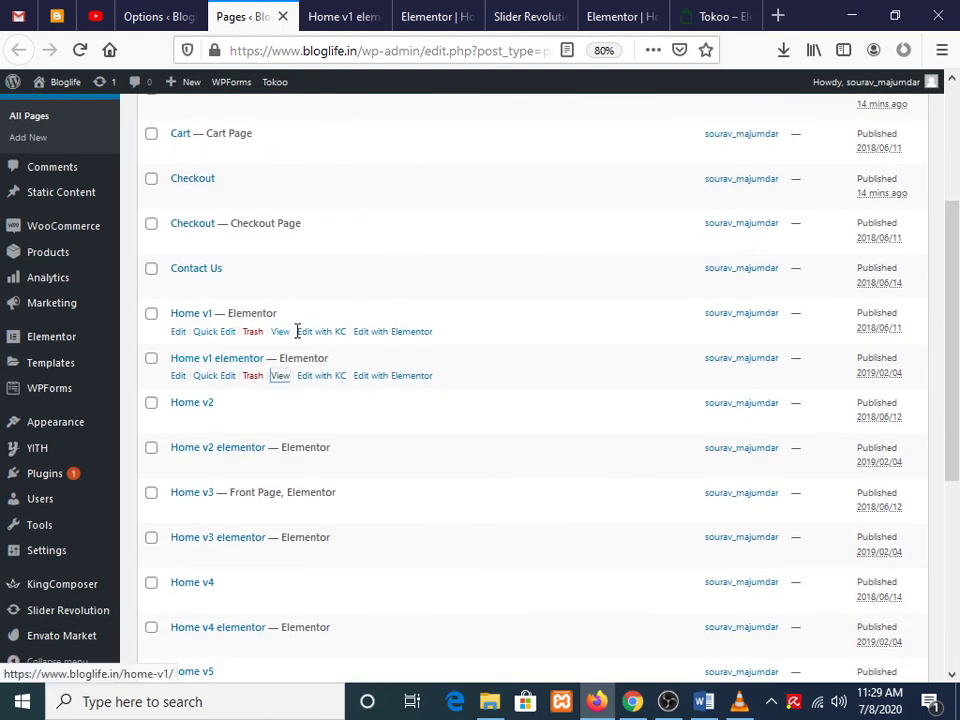
pyautogui.rightClick(388, 333)
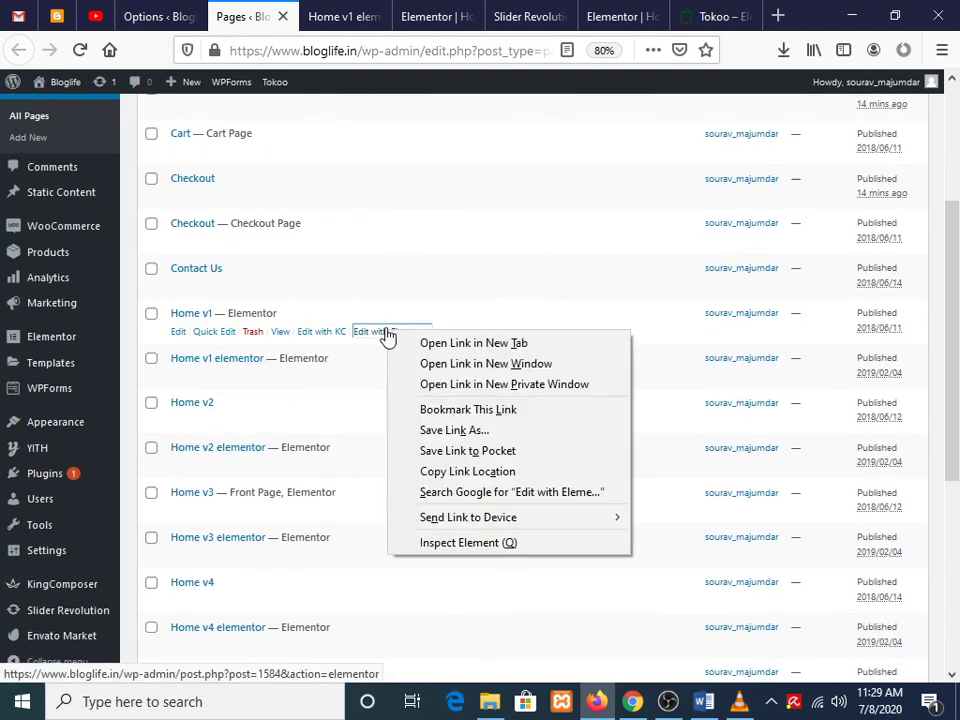
pyautogui.click(410, 341)
pyautogui.click(313, 12)
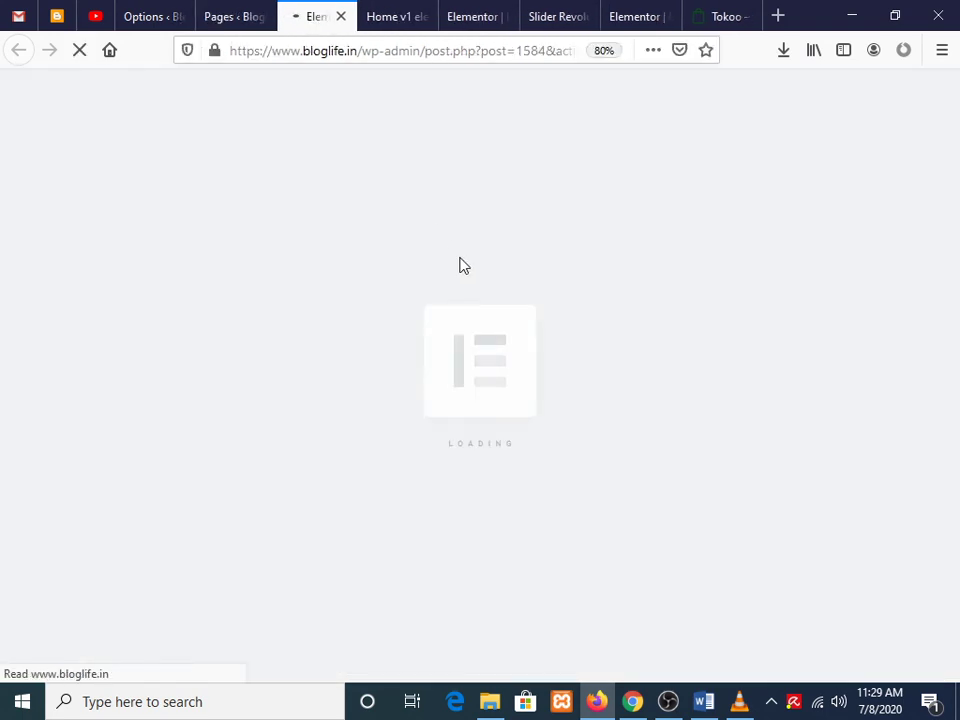
# Examine the live Home v1 elementor page from its product and category sections back up to the slider while the editor loads
pyautogui.click(405, 10)
pyautogui.scroll(-15, 447, 289)
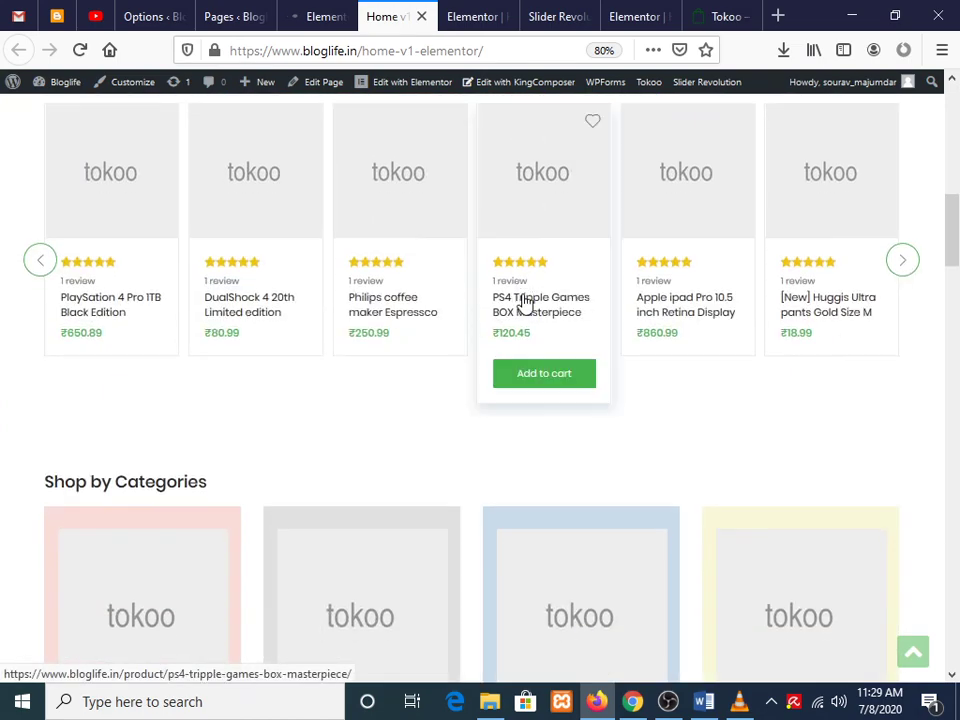
pyautogui.scroll(-2, 470, 285)
pyautogui.scroll(15, 494, 265)
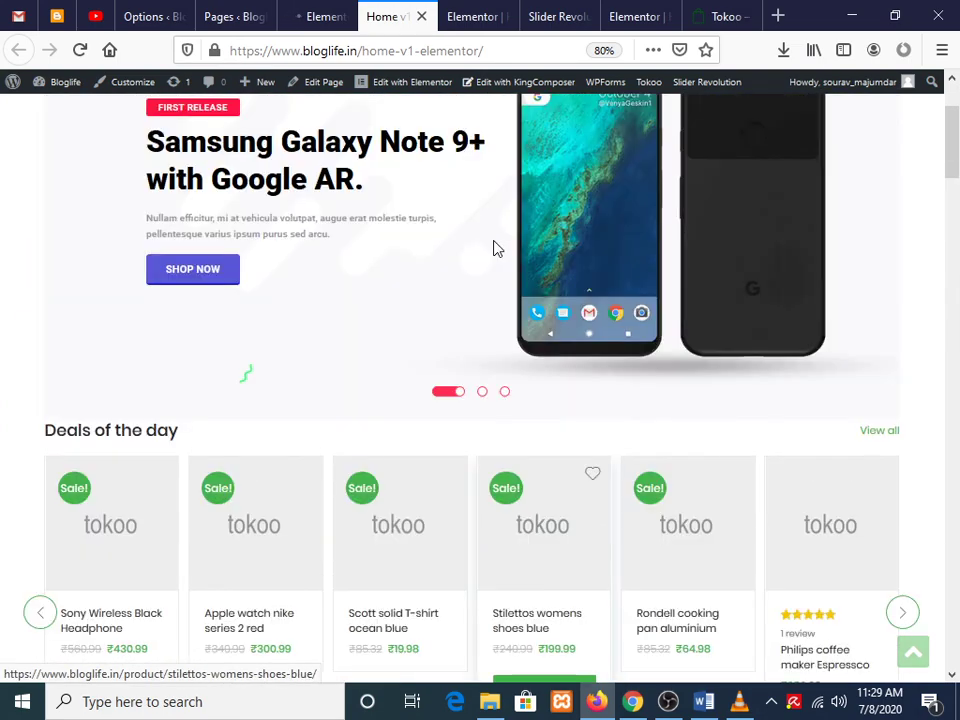
pyautogui.scroll(2, 493, 248)
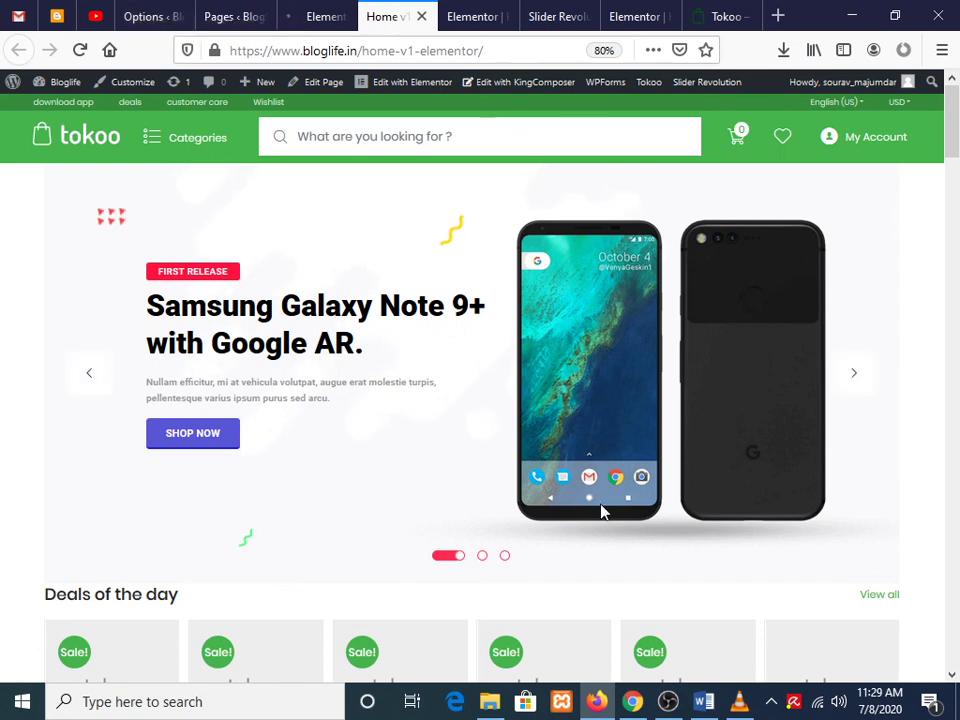
# Switch to the Word document and write "Slider link description box" below the "Link description box" line
pyautogui.click(704, 701)
pyautogui.write('slide')
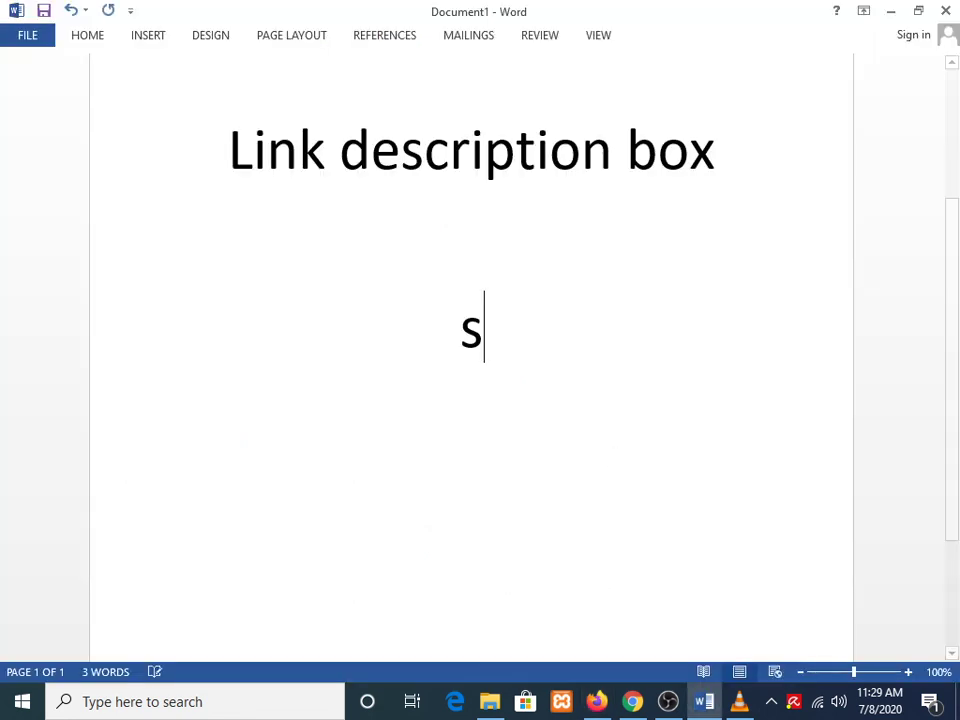
pyautogui.write('r ')
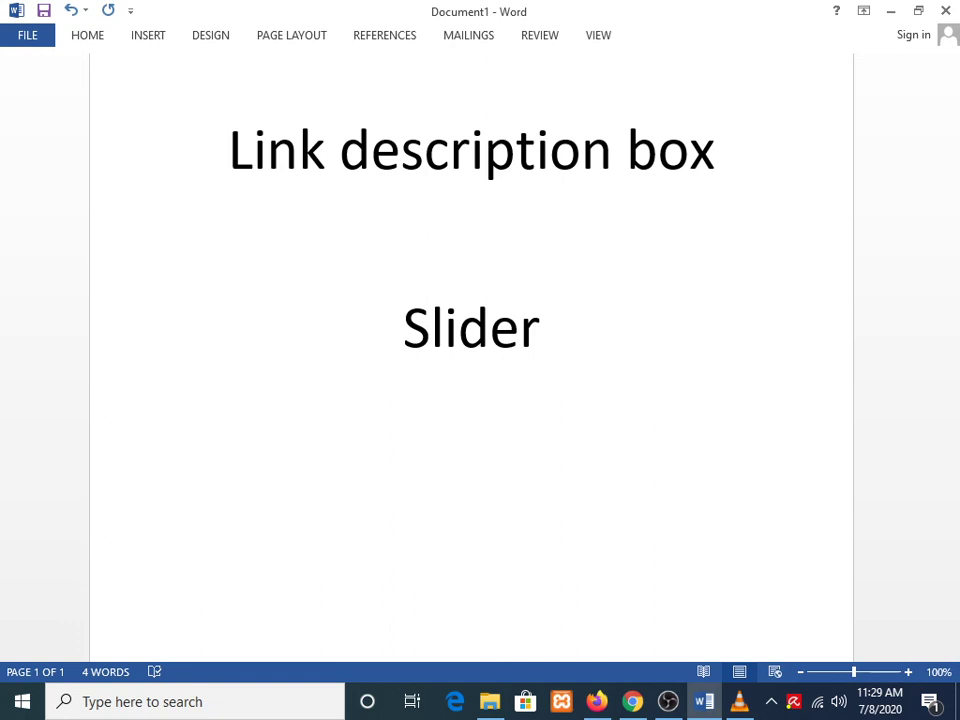
pyautogui.write('link ')
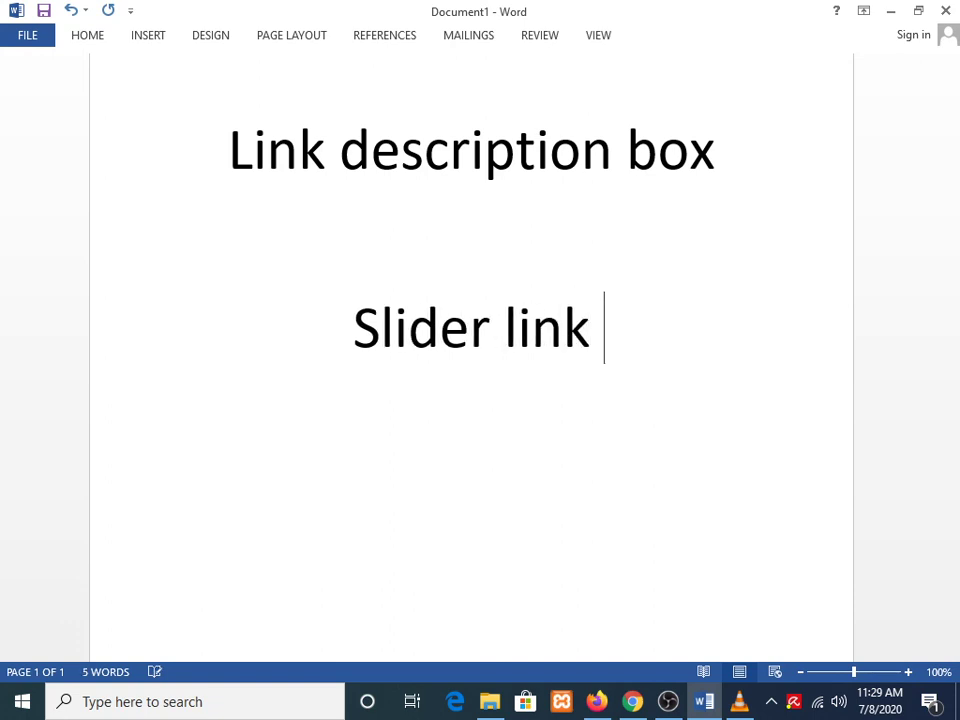
pyautogui.write('des')
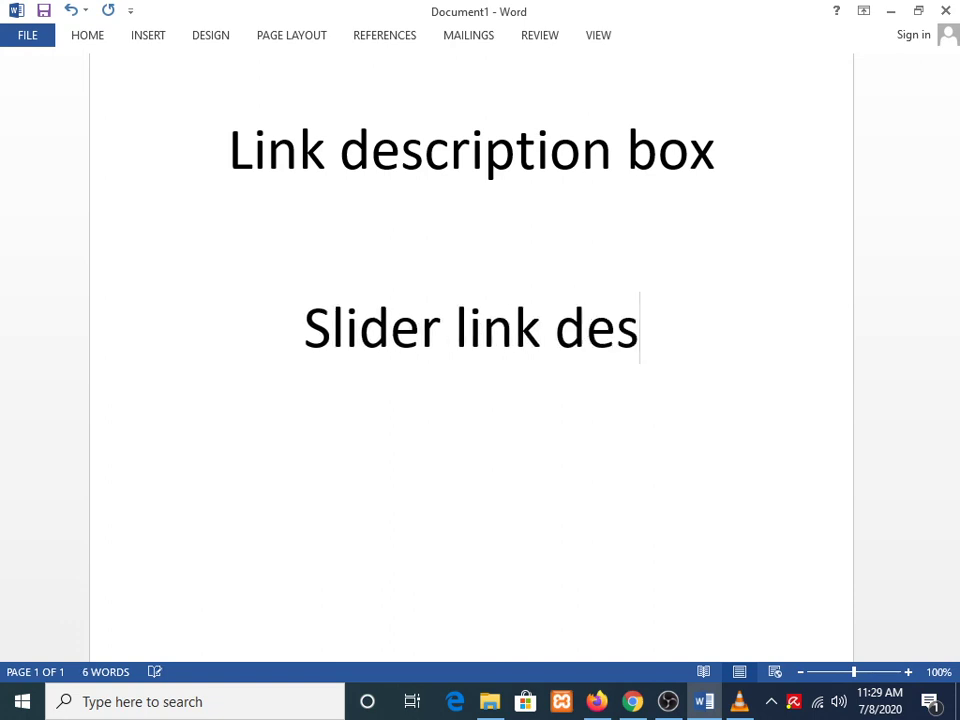
pyautogui.write('cr')
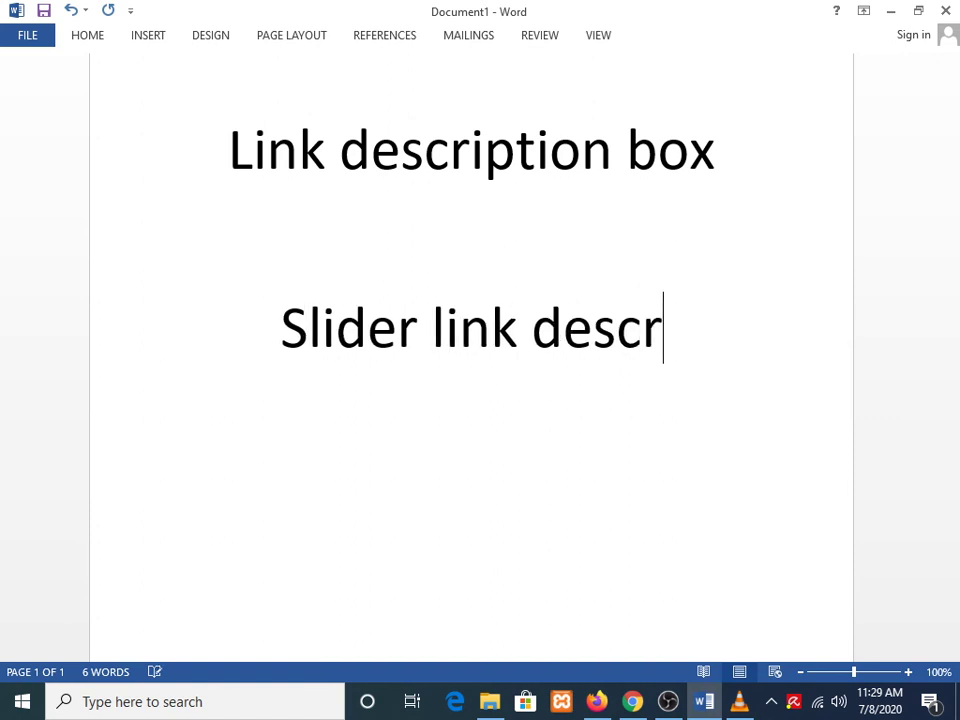
pyautogui.write('ip')
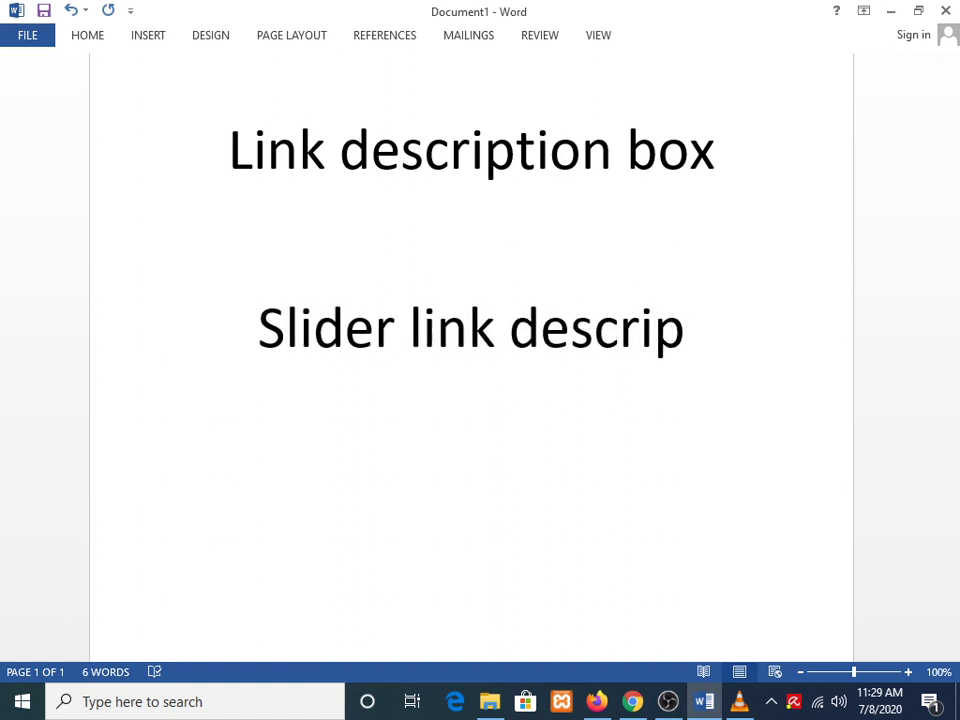
pyautogui.write('tion box')
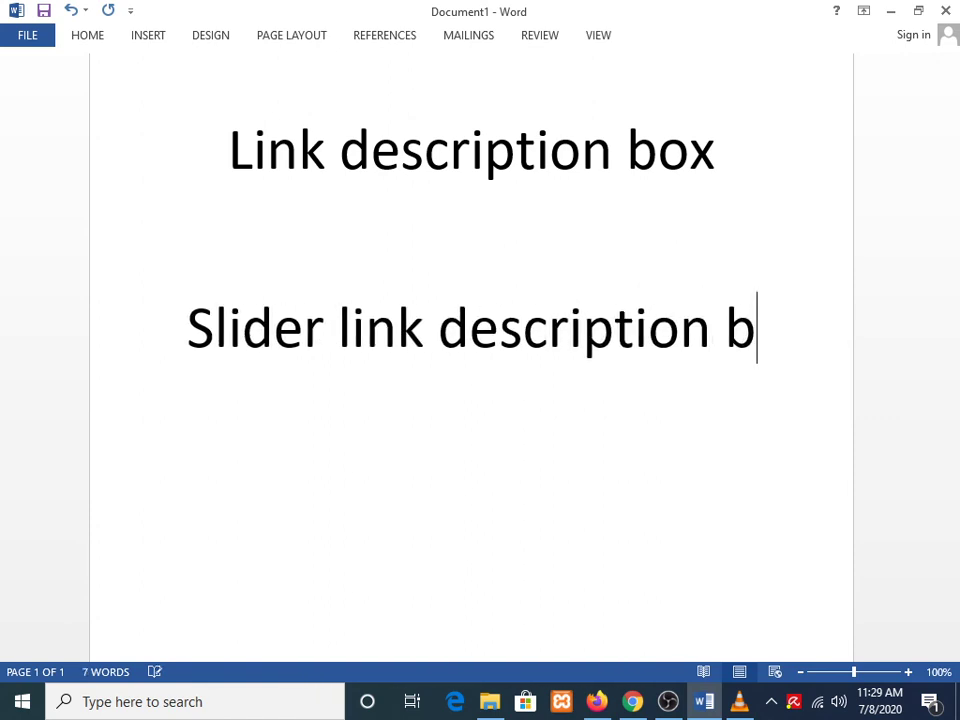